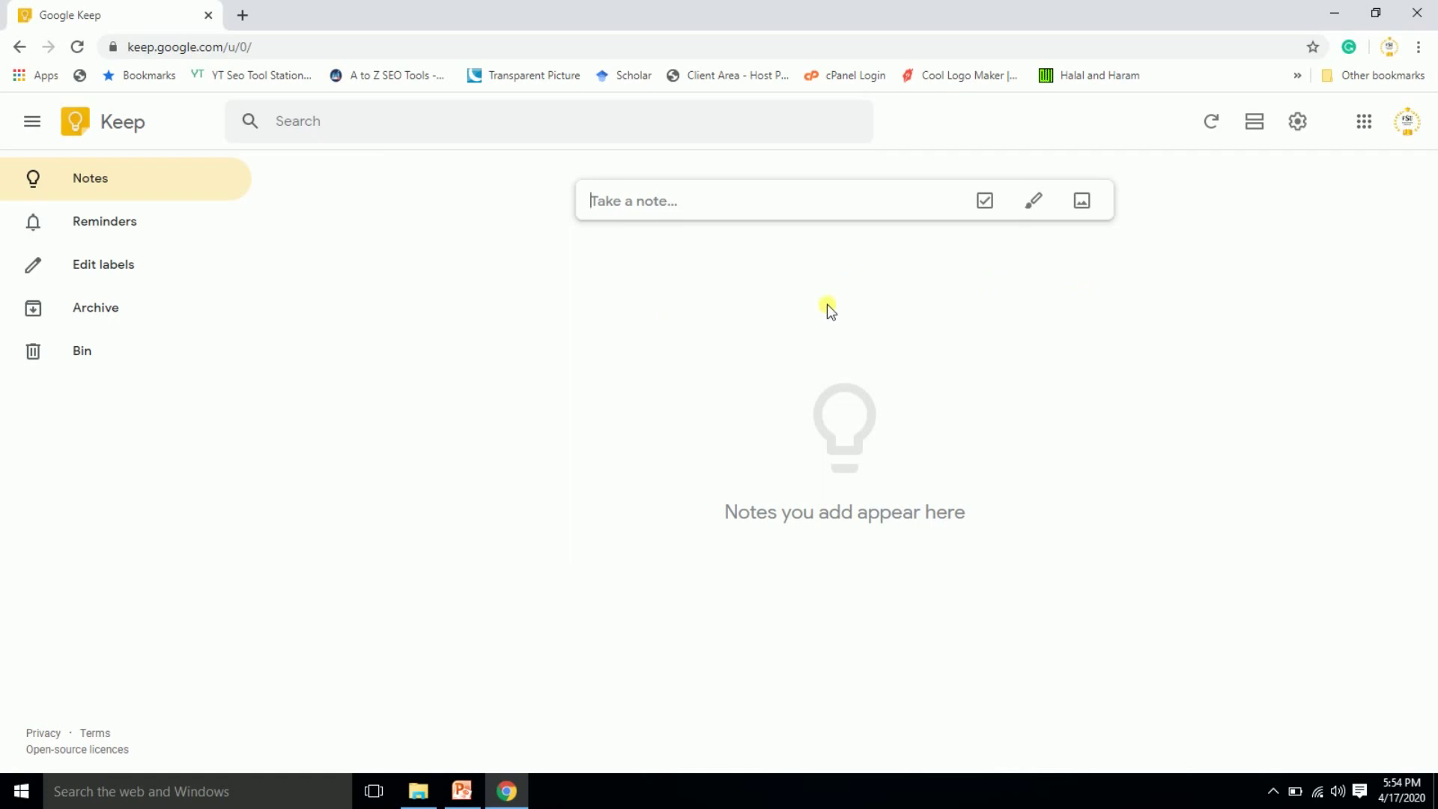
Step: Preview the Life-Quotes-Dolly image from the OCR folder, close the viewer, and leave the file selection without adding an image
{"action": "left_click", "coordinate": [1084, 206]}
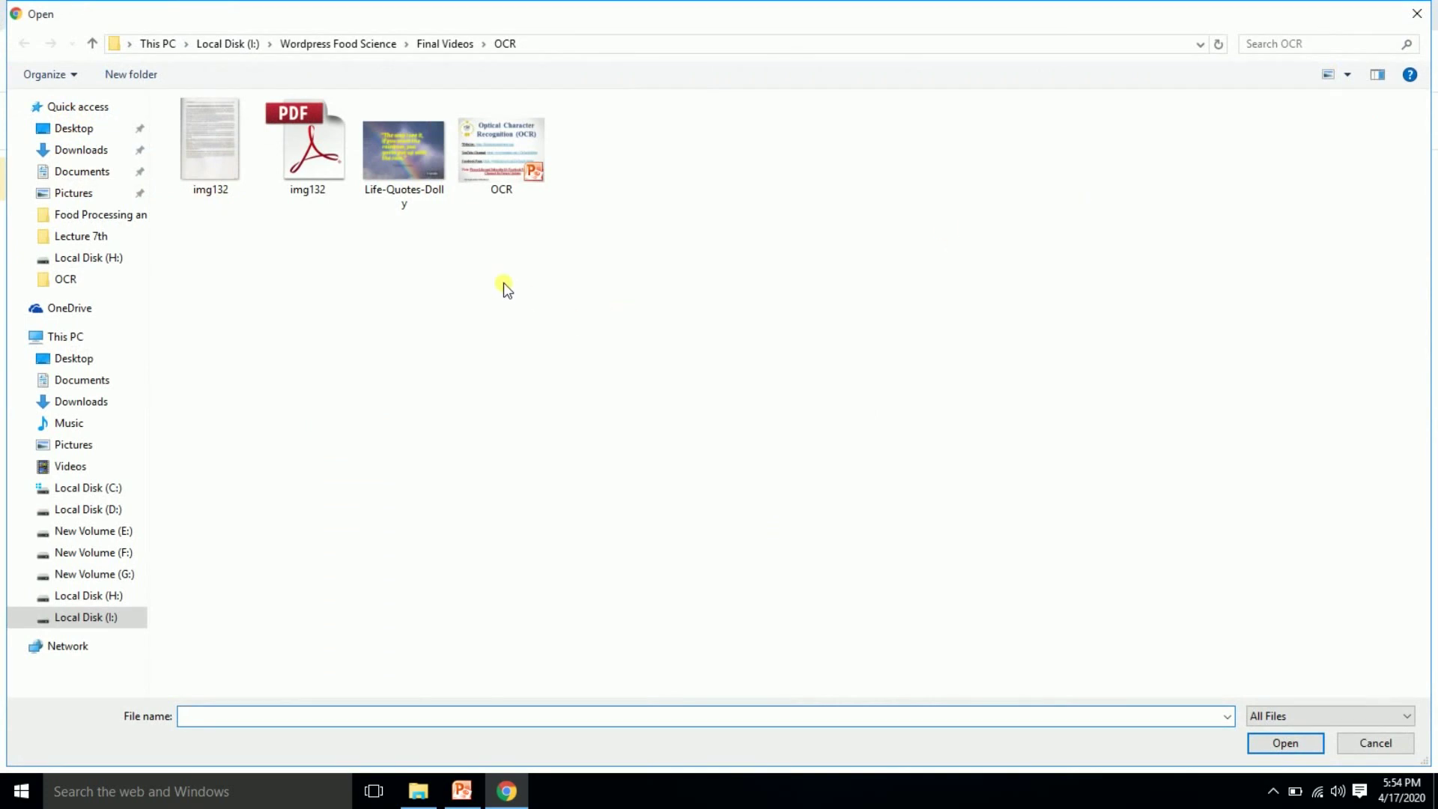
{"action": "left_click", "coordinate": [408, 188]}
{"action": "right_click", "coordinate": [408, 188]}
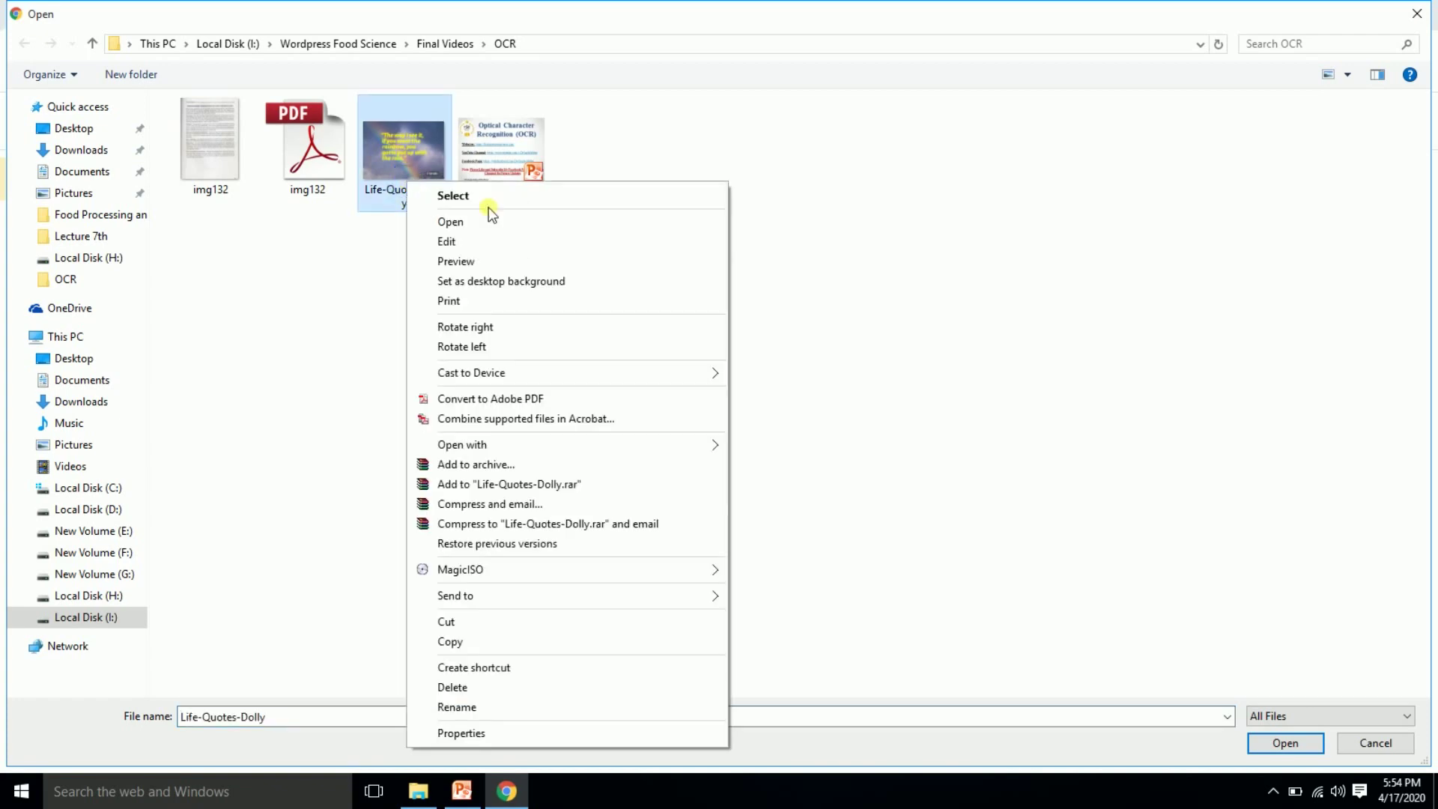
{"action": "left_click", "coordinate": [480, 219]}
{"action": "left_click_drag", "start_coordinate": [576, 307], "coordinate": [688, 372]}
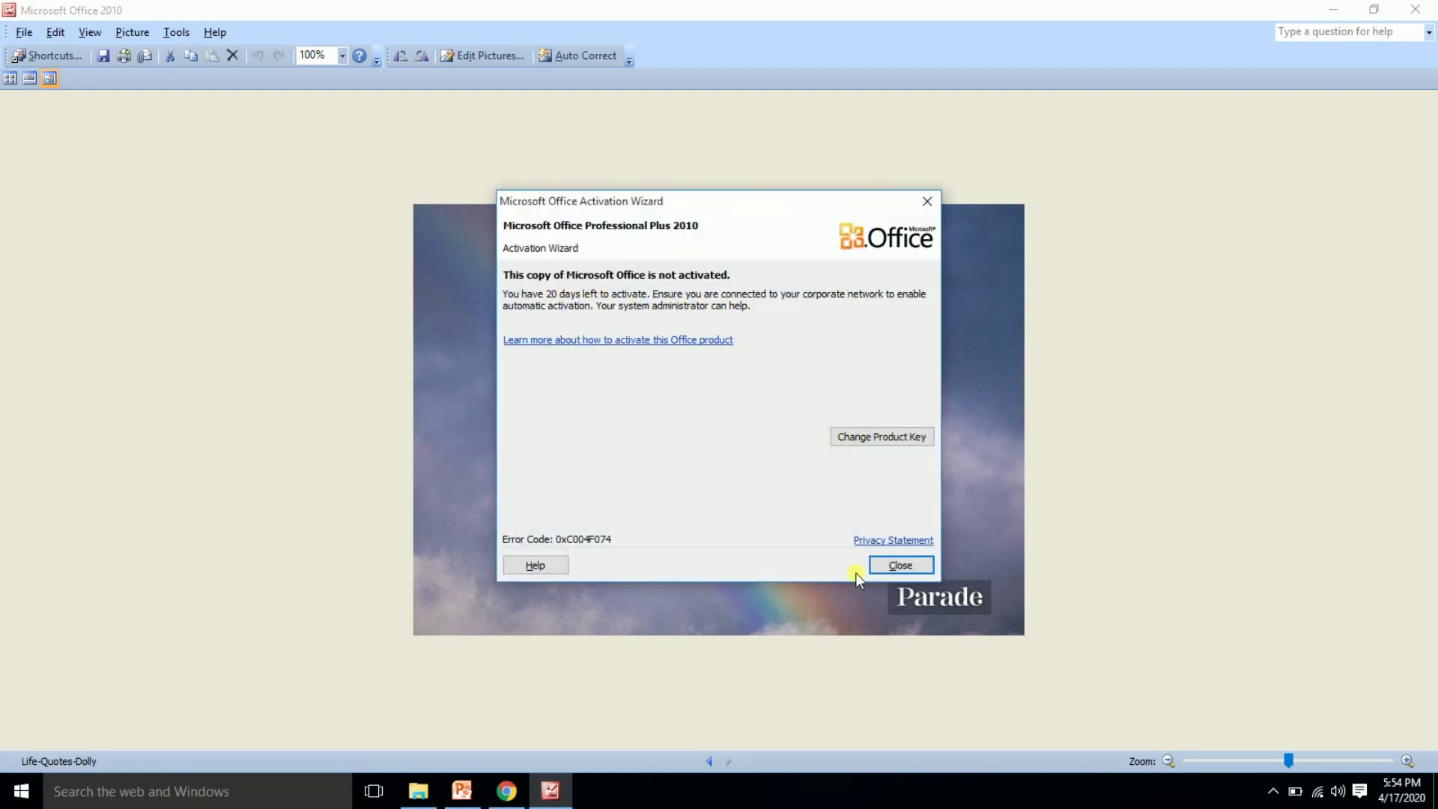
{"action": "left_click", "coordinate": [895, 565]}
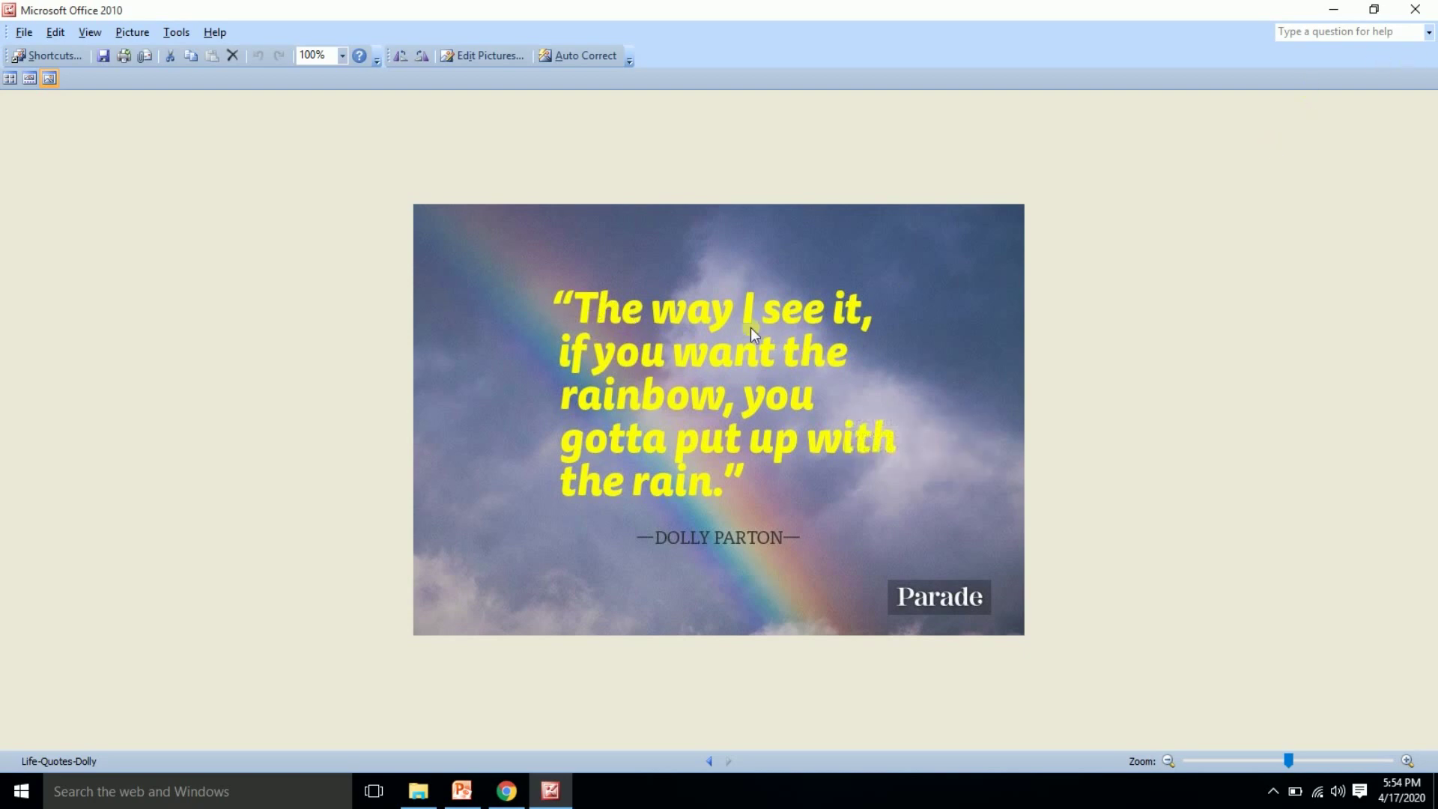
{"action": "left_click", "coordinate": [1416, 9]}
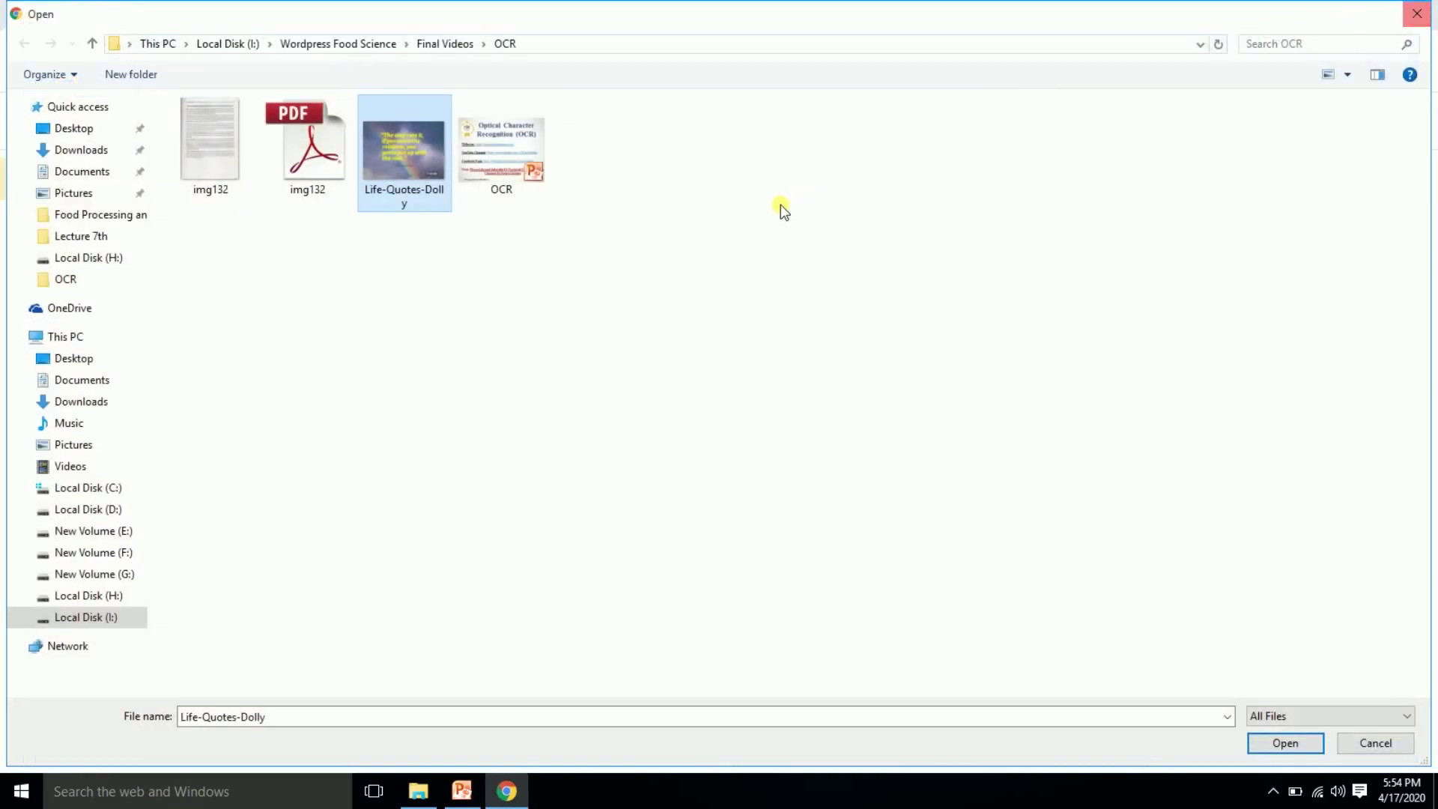
{"action": "left_click", "coordinate": [1417, 12]}
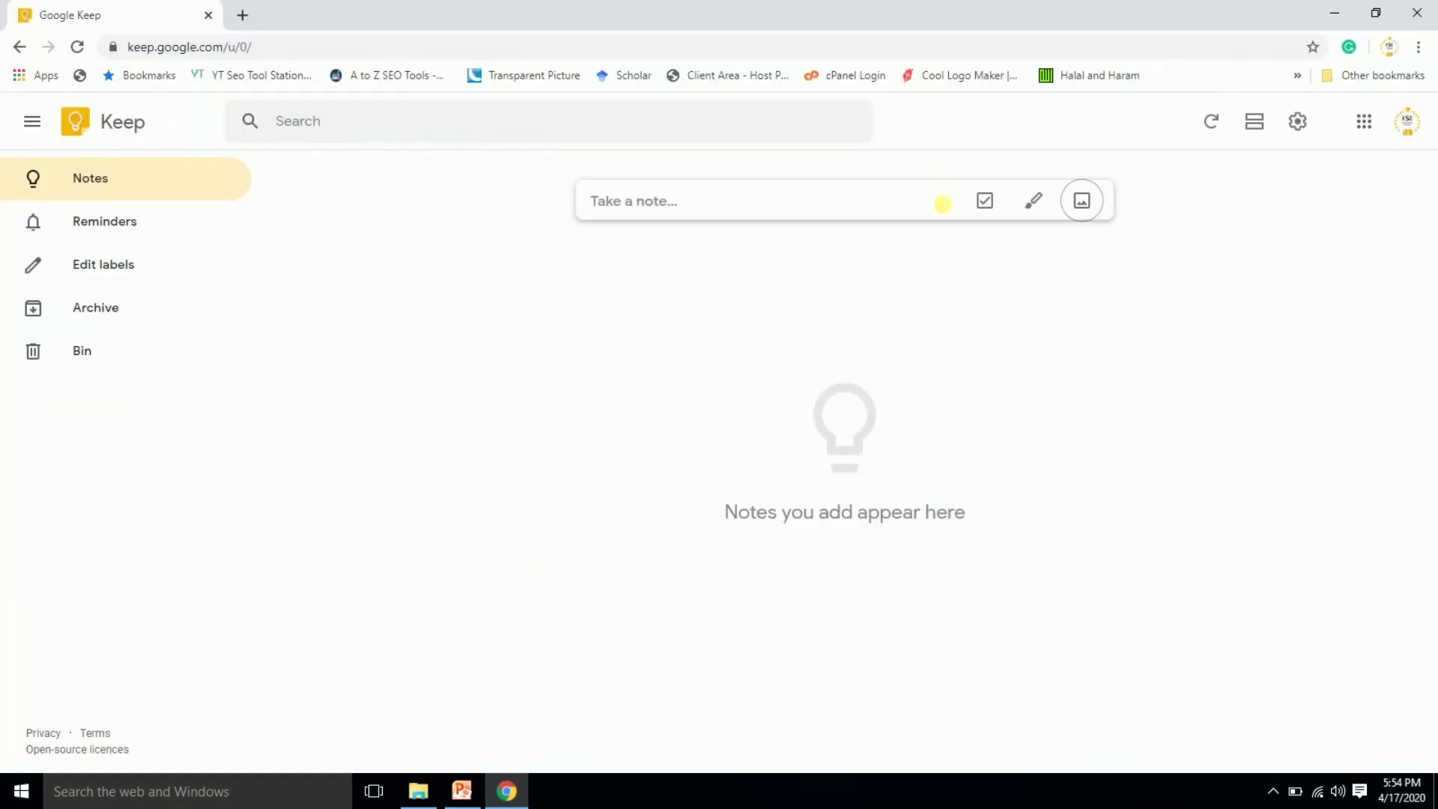
Step: Create an image note from the Life-Quotes-Dolly picture and grab the image's text into the note
{"action": "left_click", "coordinate": [1083, 212]}
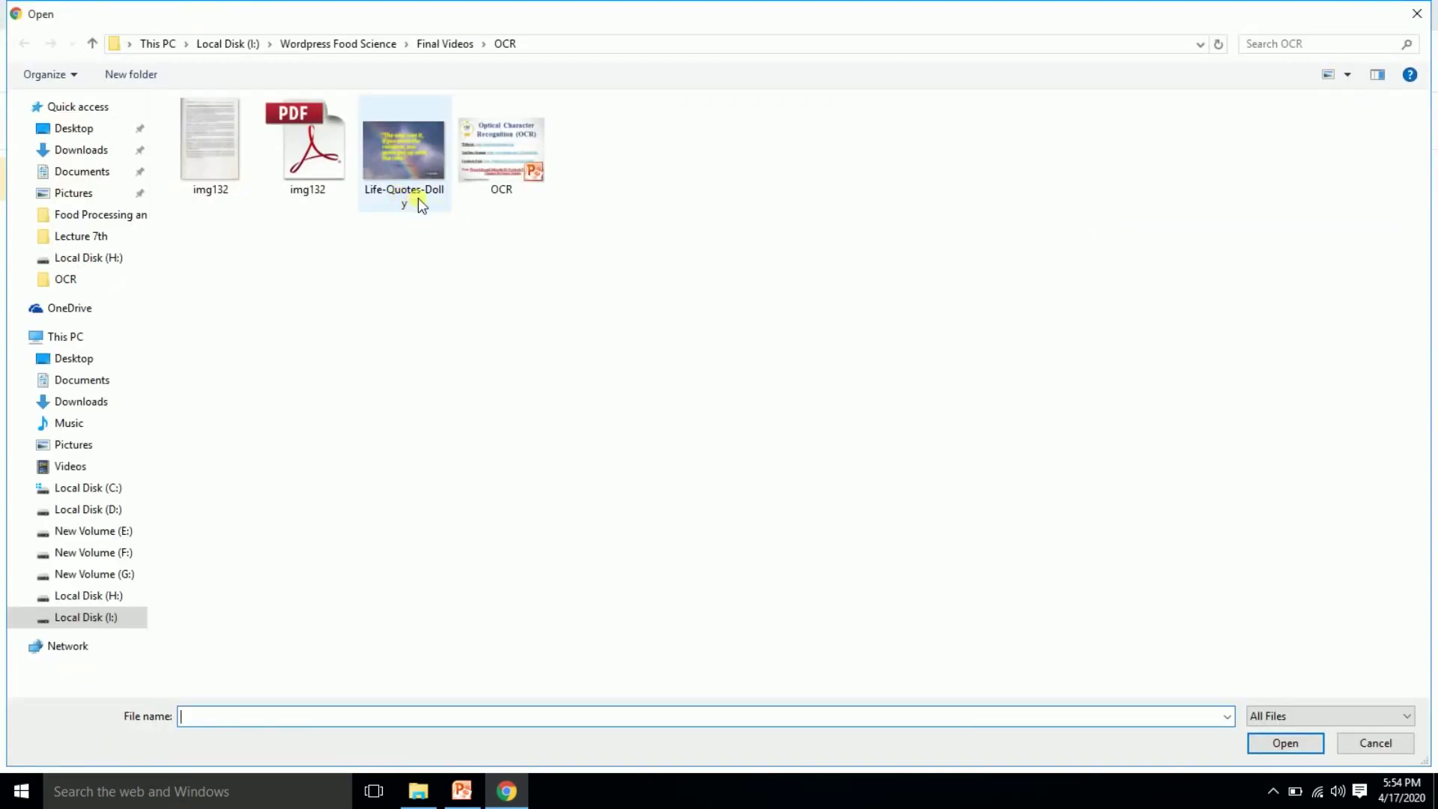
{"action": "double_click", "coordinate": [407, 160]}
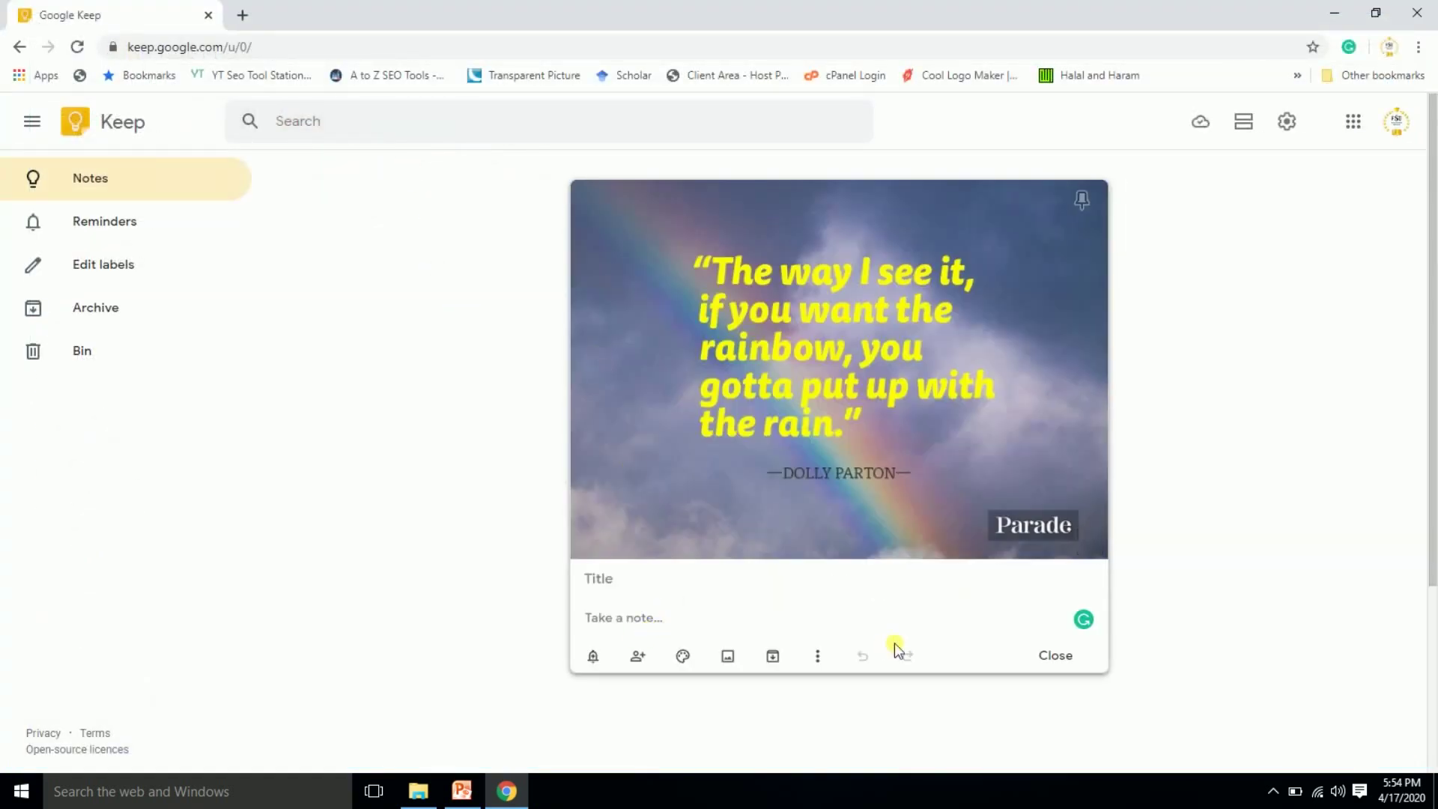
{"action": "left_click", "coordinate": [818, 659]}
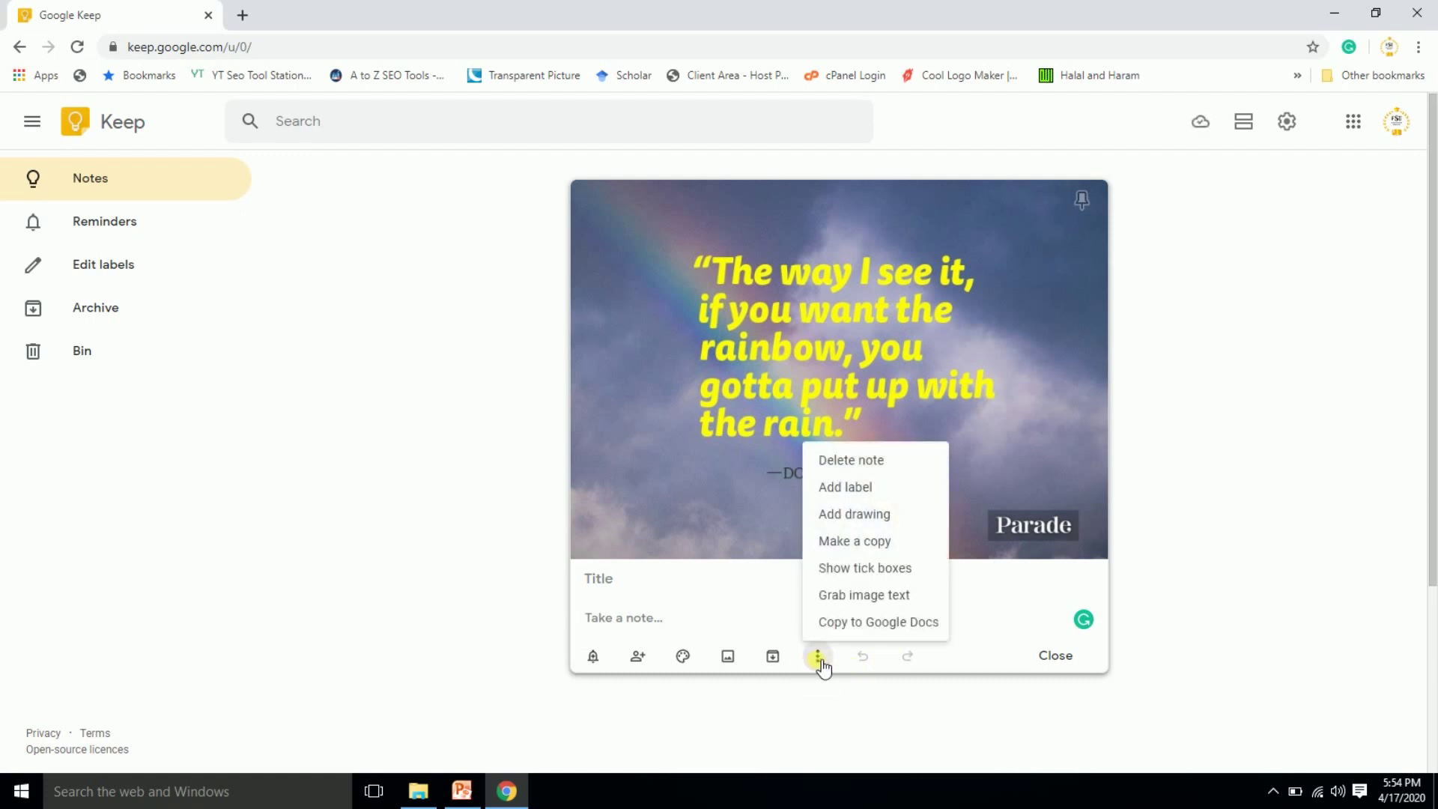
{"action": "left_click", "coordinate": [859, 603]}
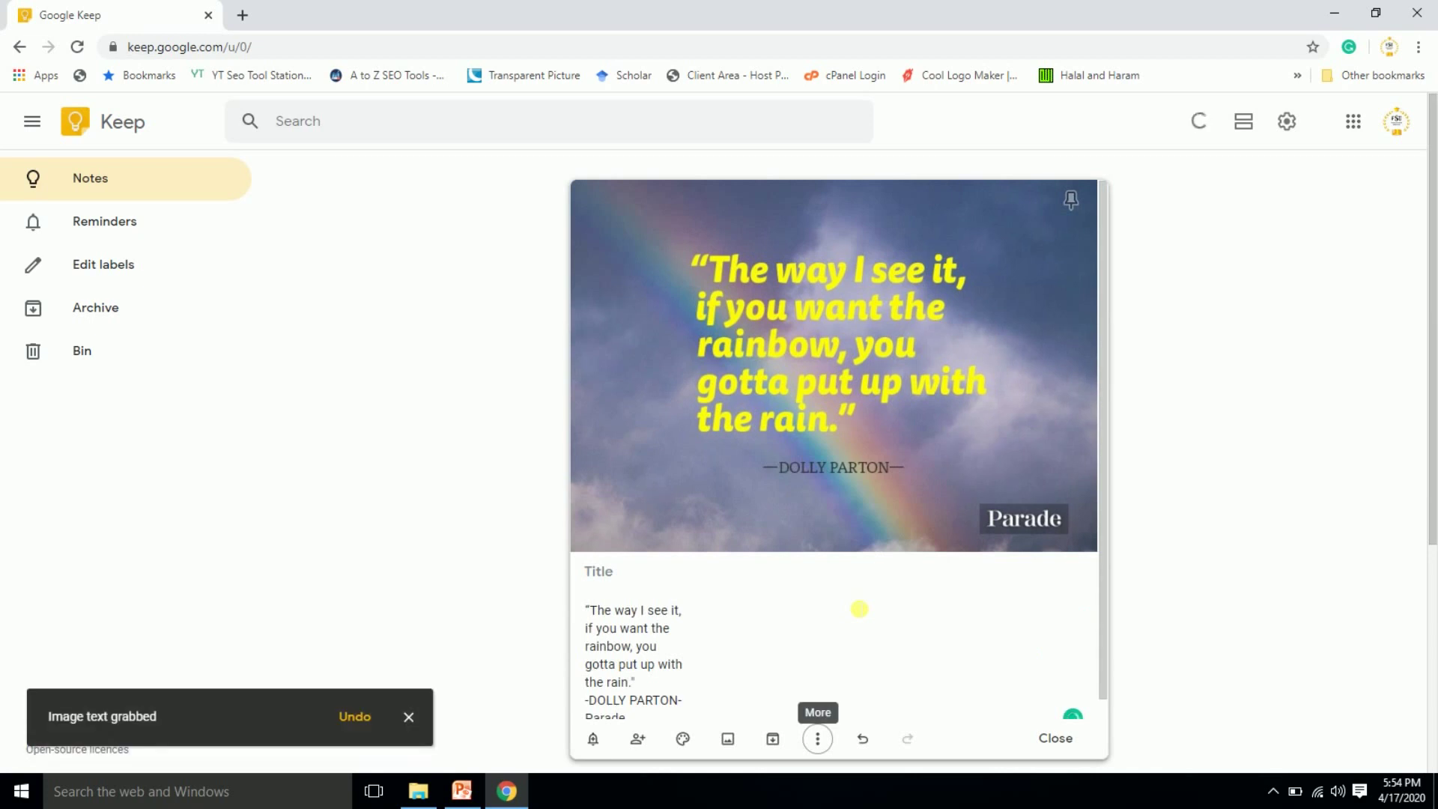
Step: Copy all of the grabbed quote text in the note body
{"action": "scroll", "coordinate": [1101, 618], "scroll_direction": "down", "scroll_amount": 1}
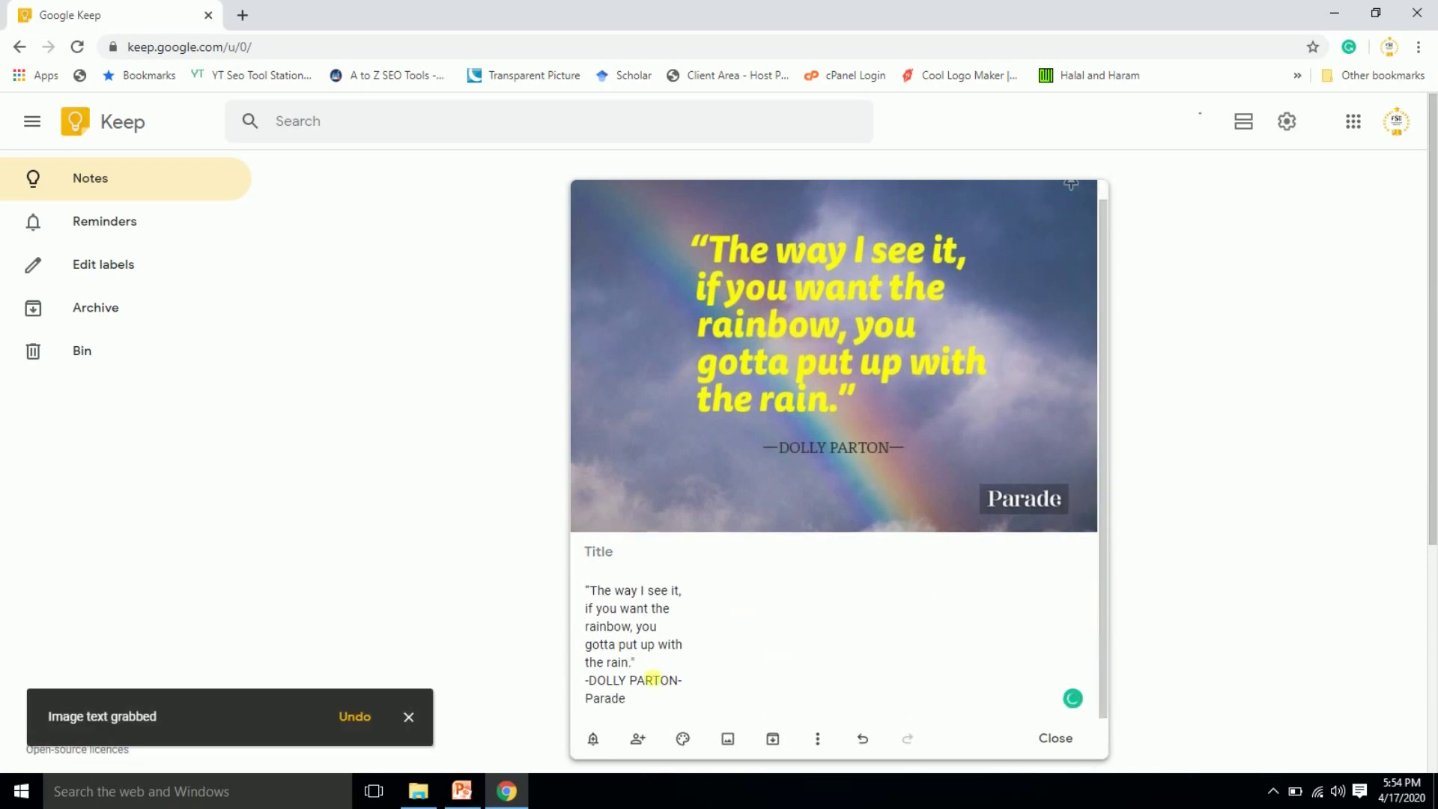
{"action": "left_click_drag", "start_coordinate": [645, 708], "coordinate": [590, 592]}
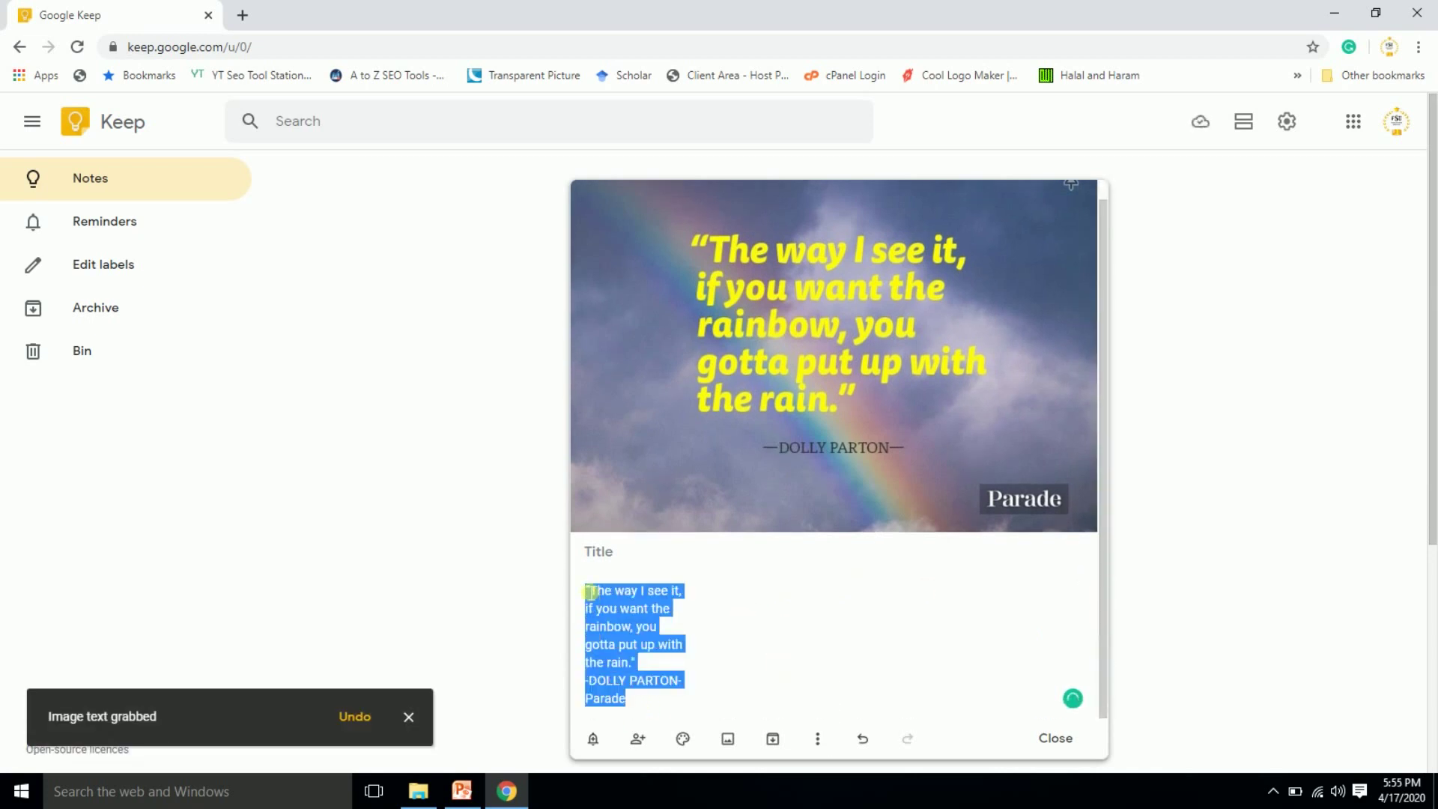
{"action": "right_click", "coordinate": [614, 617]}
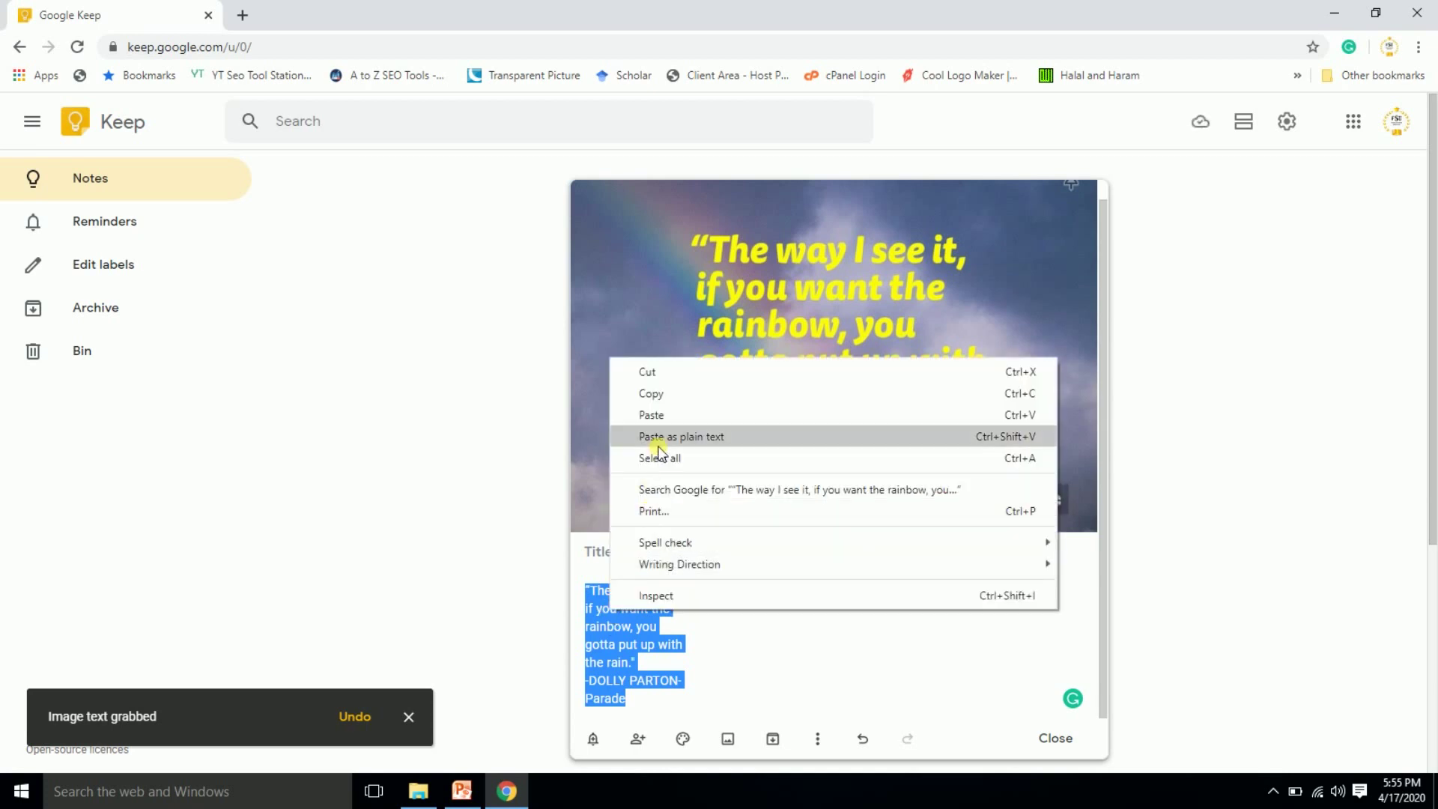
{"action": "left_click", "coordinate": [662, 394]}
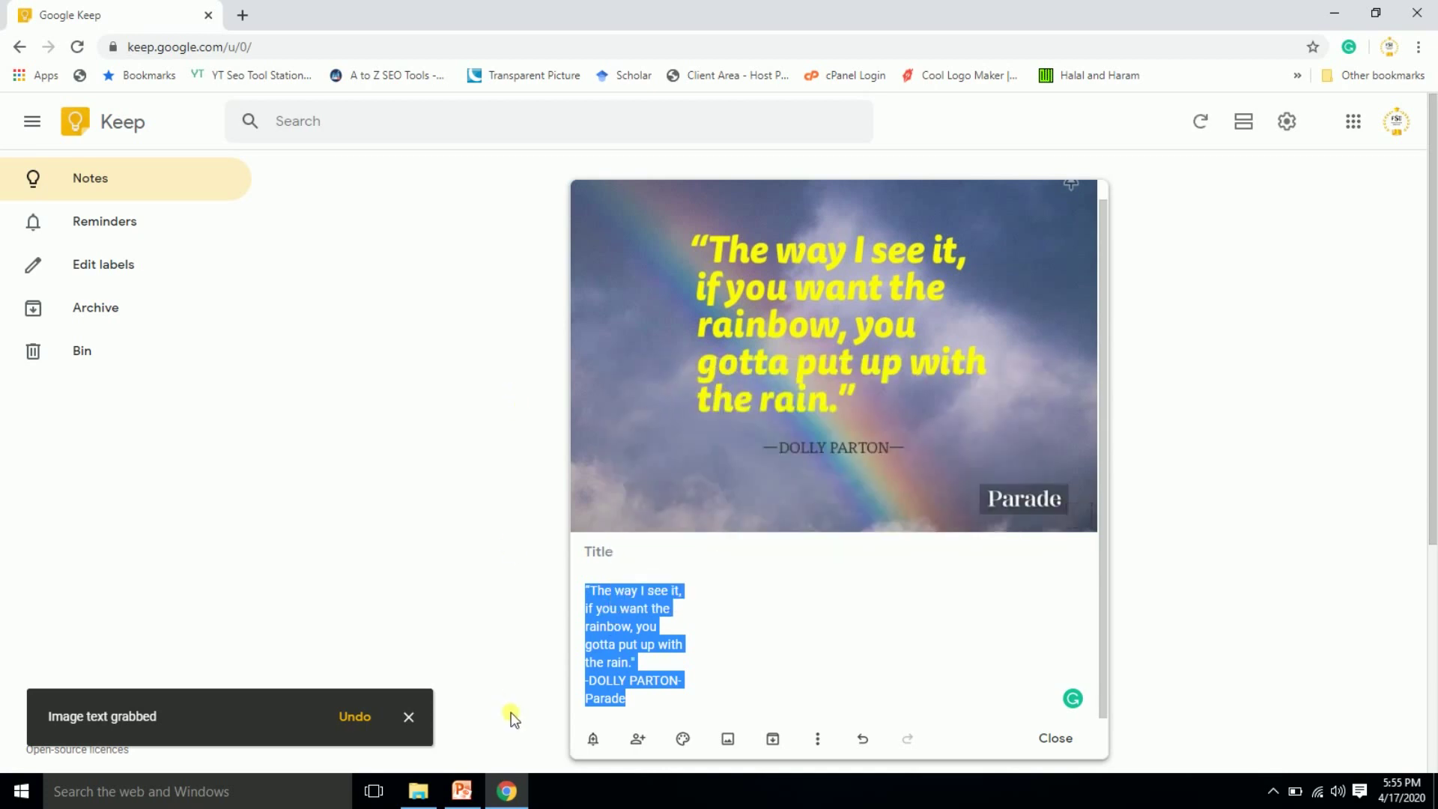
Step: Paste the copied quote into a new blank Microsoft Word document opened from the desktop, and minimize the document
{"action": "mouse_move", "coordinate": [464, 800]}
{"action": "key", "text": "super+d"}
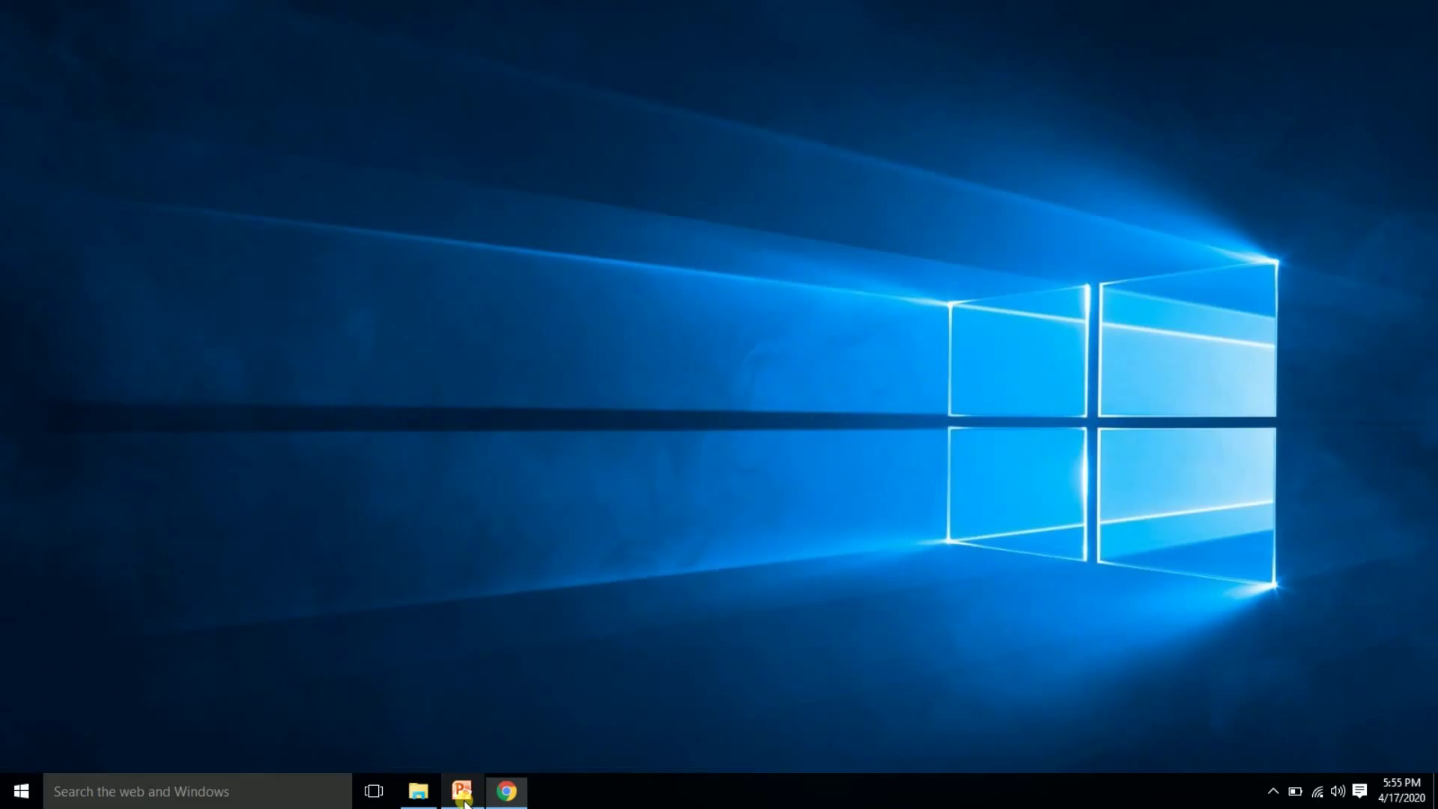
{"action": "double_click", "coordinate": [100, 183]}
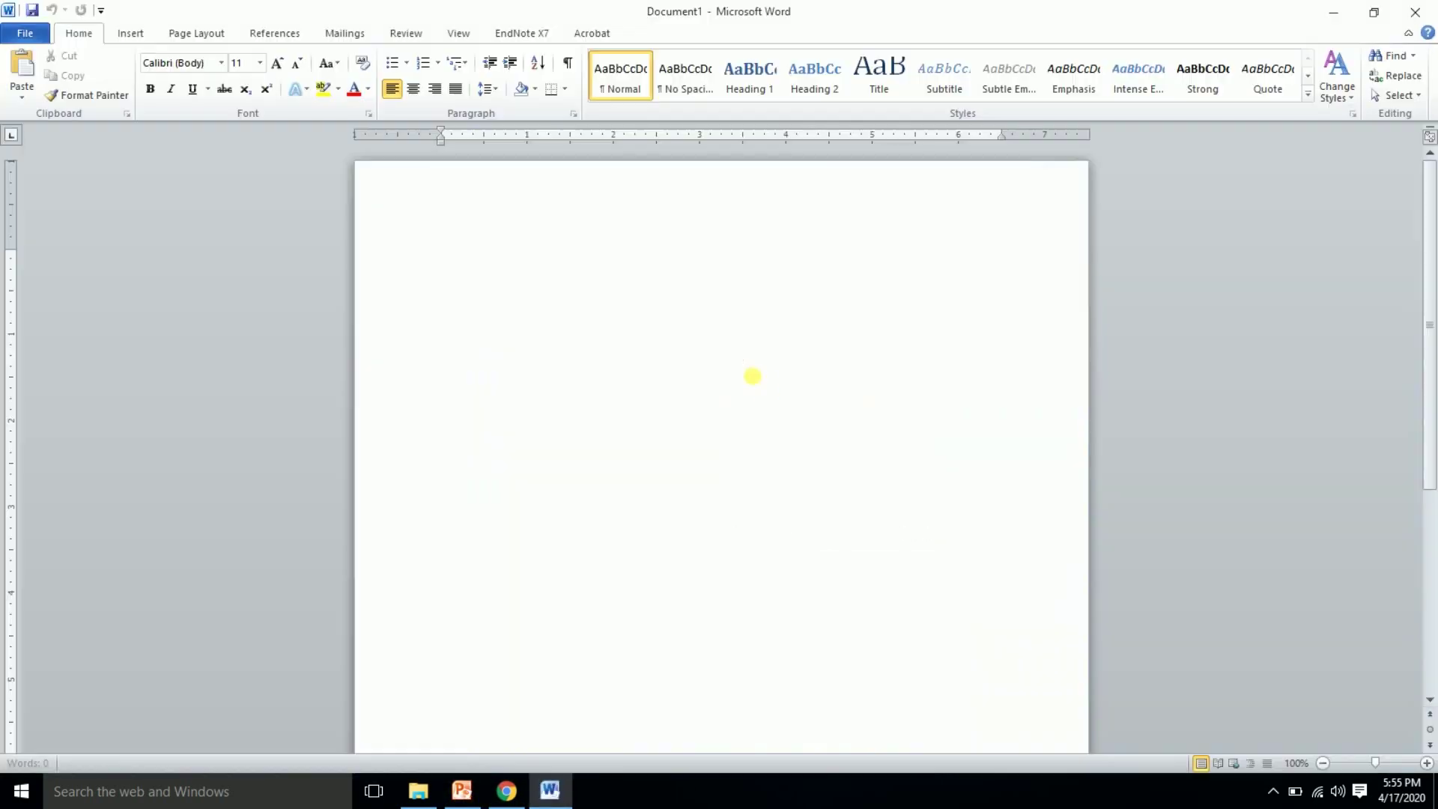
{"action": "key", "text": "ctrl+v"}
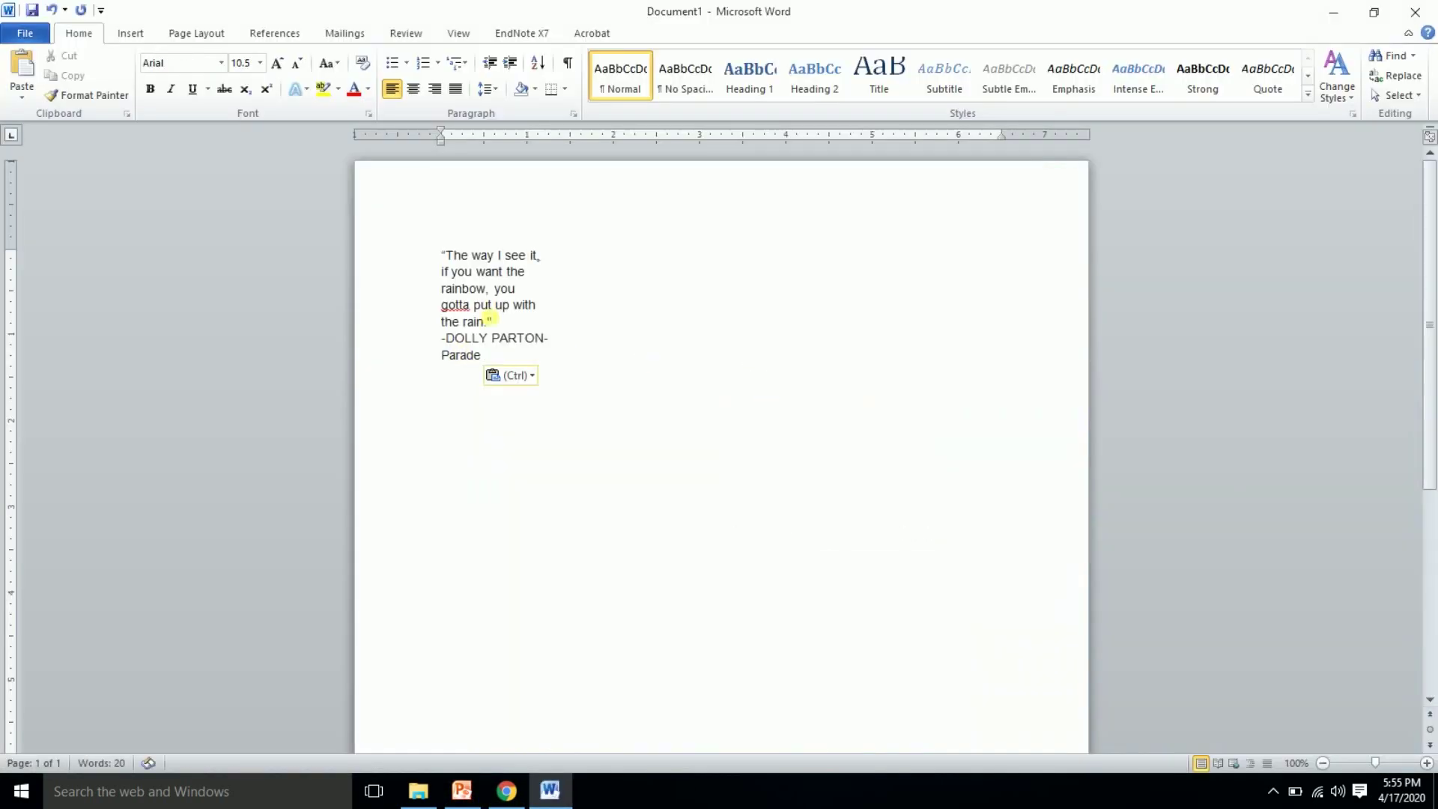
{"action": "left_click", "coordinate": [925, 570]}
{"action": "left_click", "coordinate": [1332, 12]}
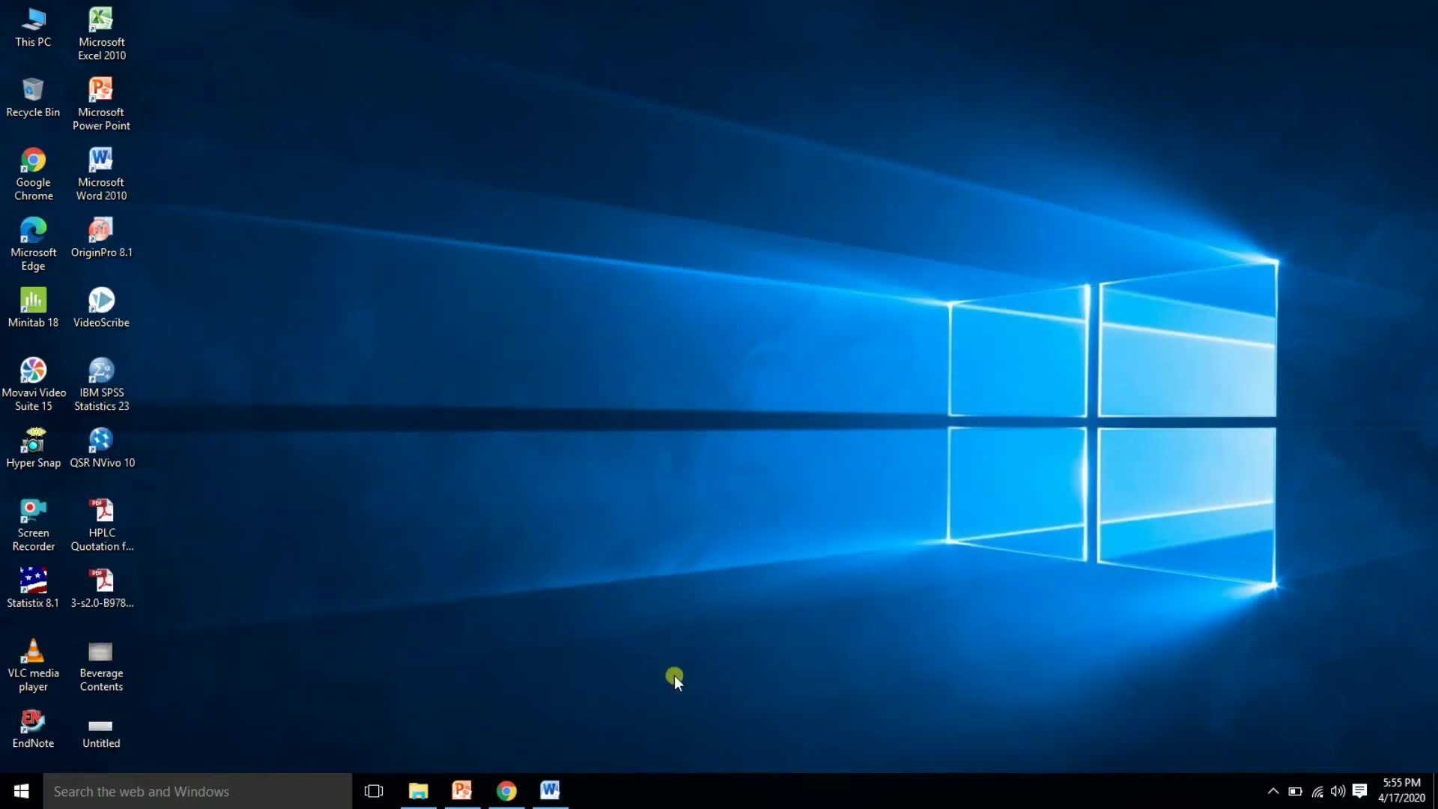
Step: Switch to Chrome, search Google for "ocr" in a new tab, and open the onlineocr.net website
{"action": "left_click", "coordinate": [509, 794]}
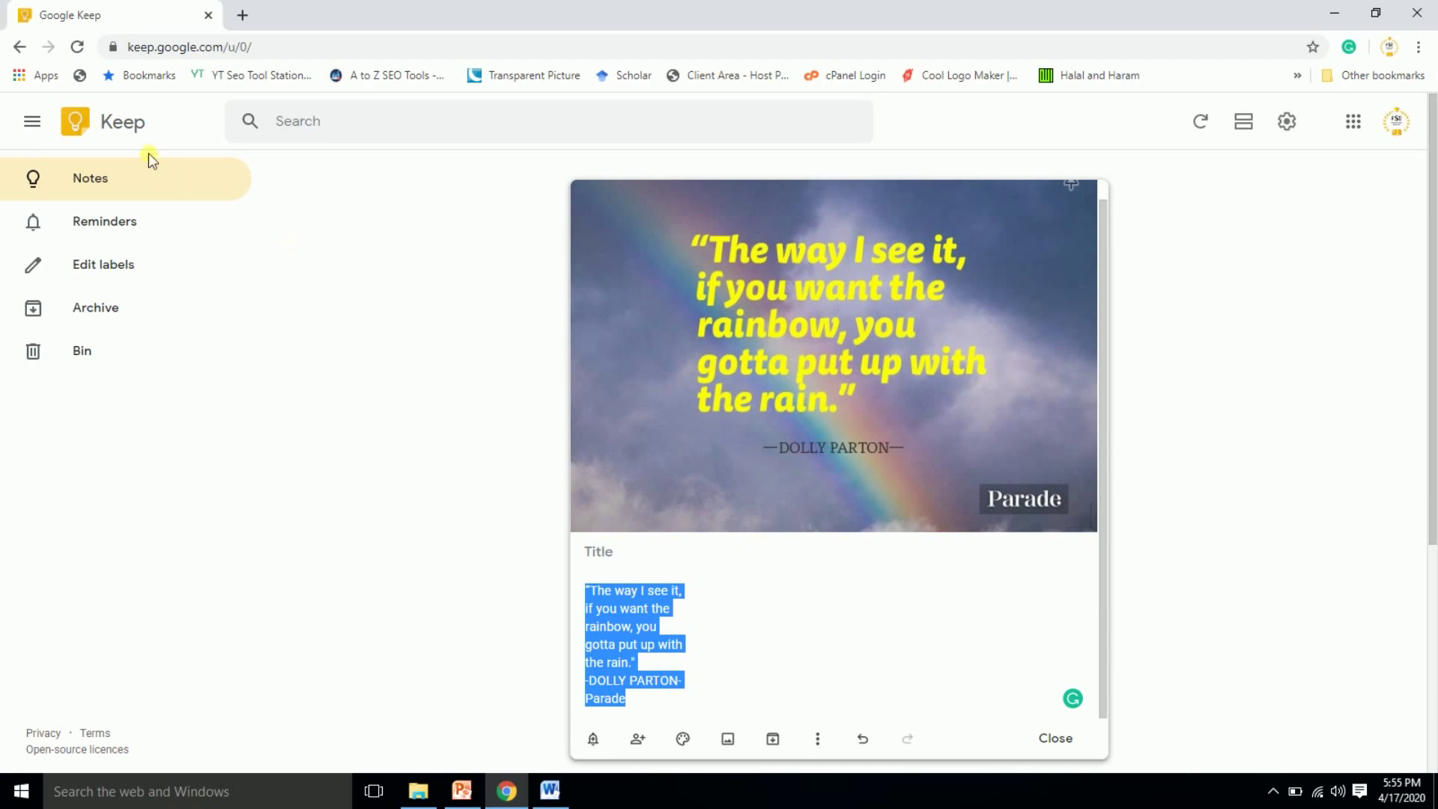
{"action": "left_click", "coordinate": [244, 15]}
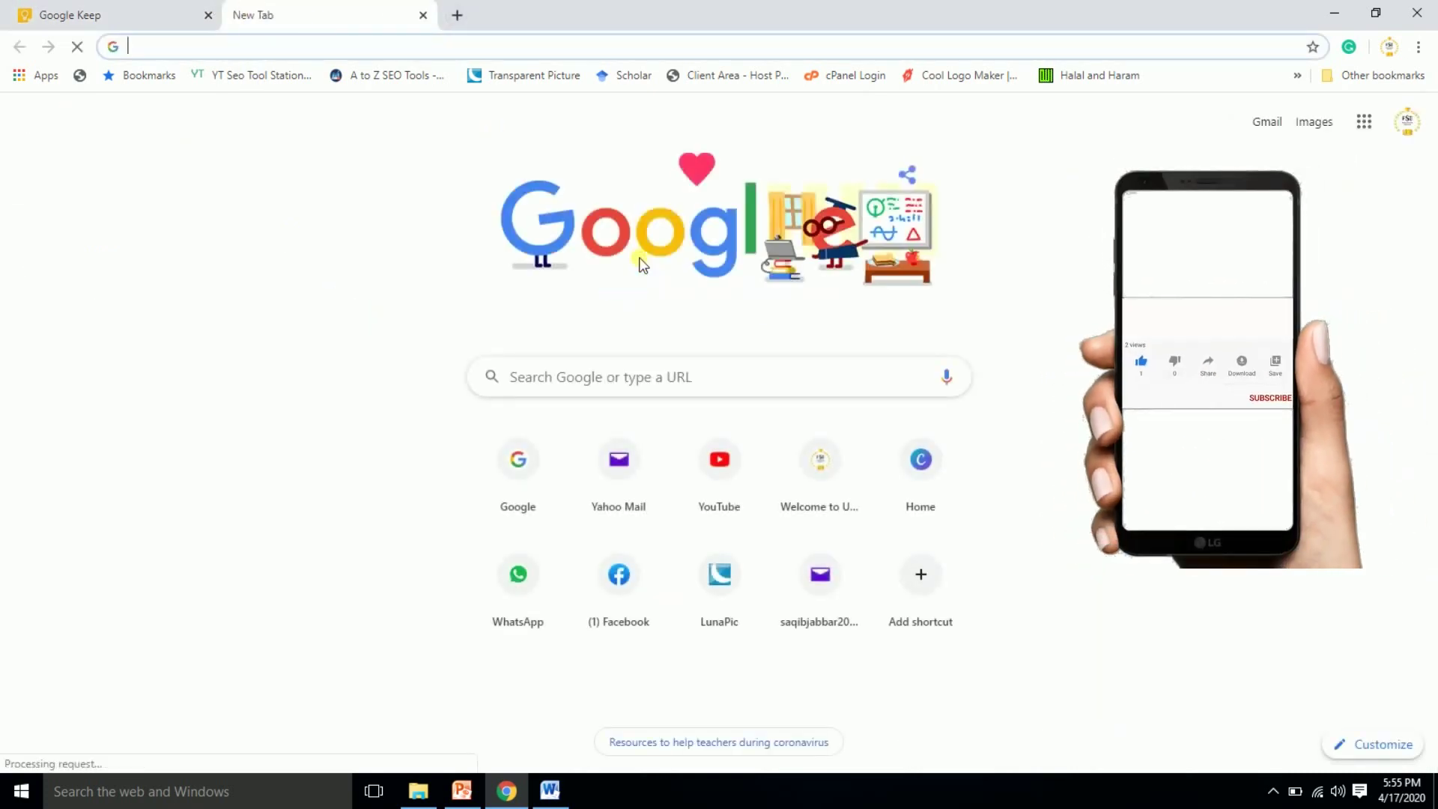
{"action": "left_click", "coordinate": [515, 468]}
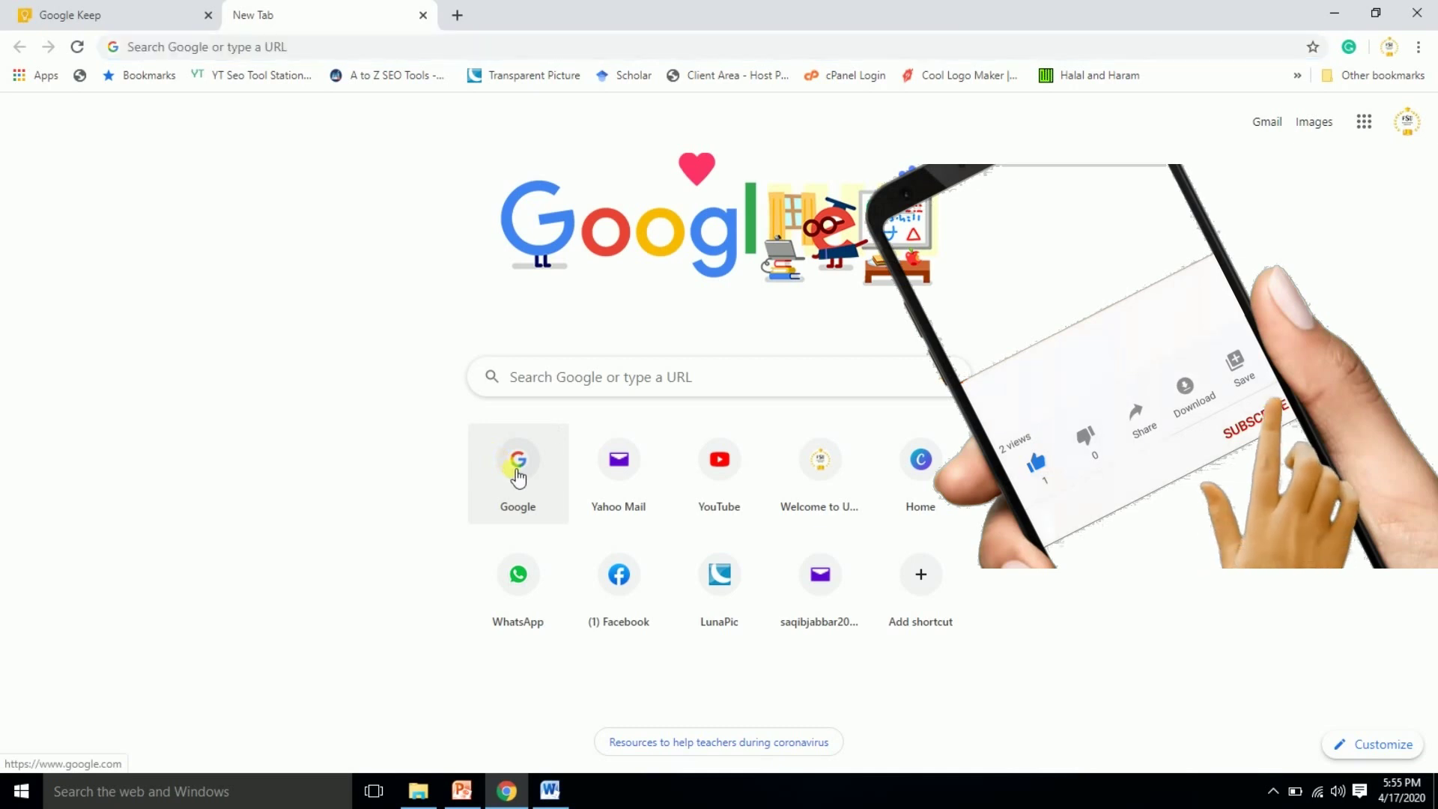
{"action": "type", "text": "OCR"}
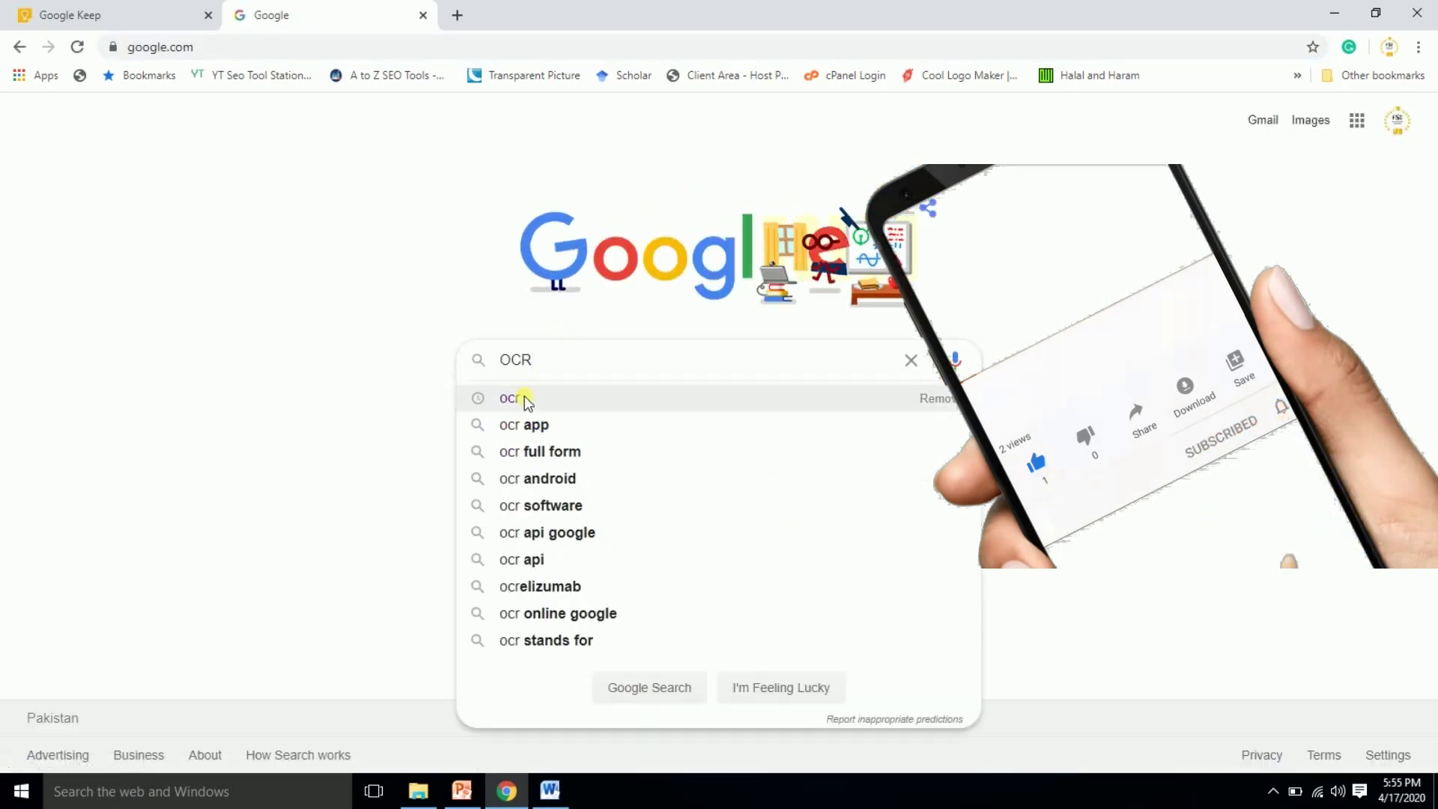
{"action": "left_click", "coordinate": [525, 397]}
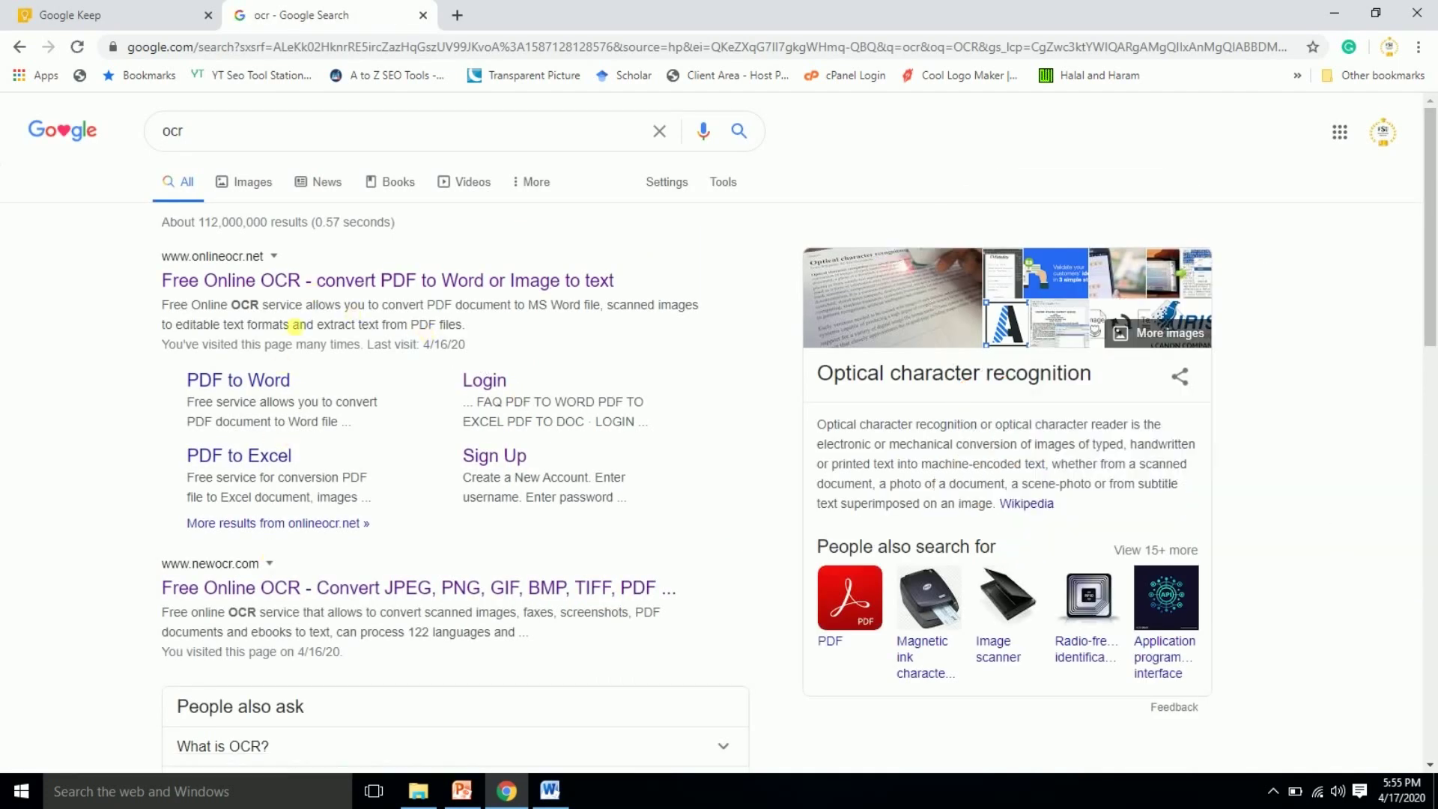
{"action": "left_click", "coordinate": [307, 284]}
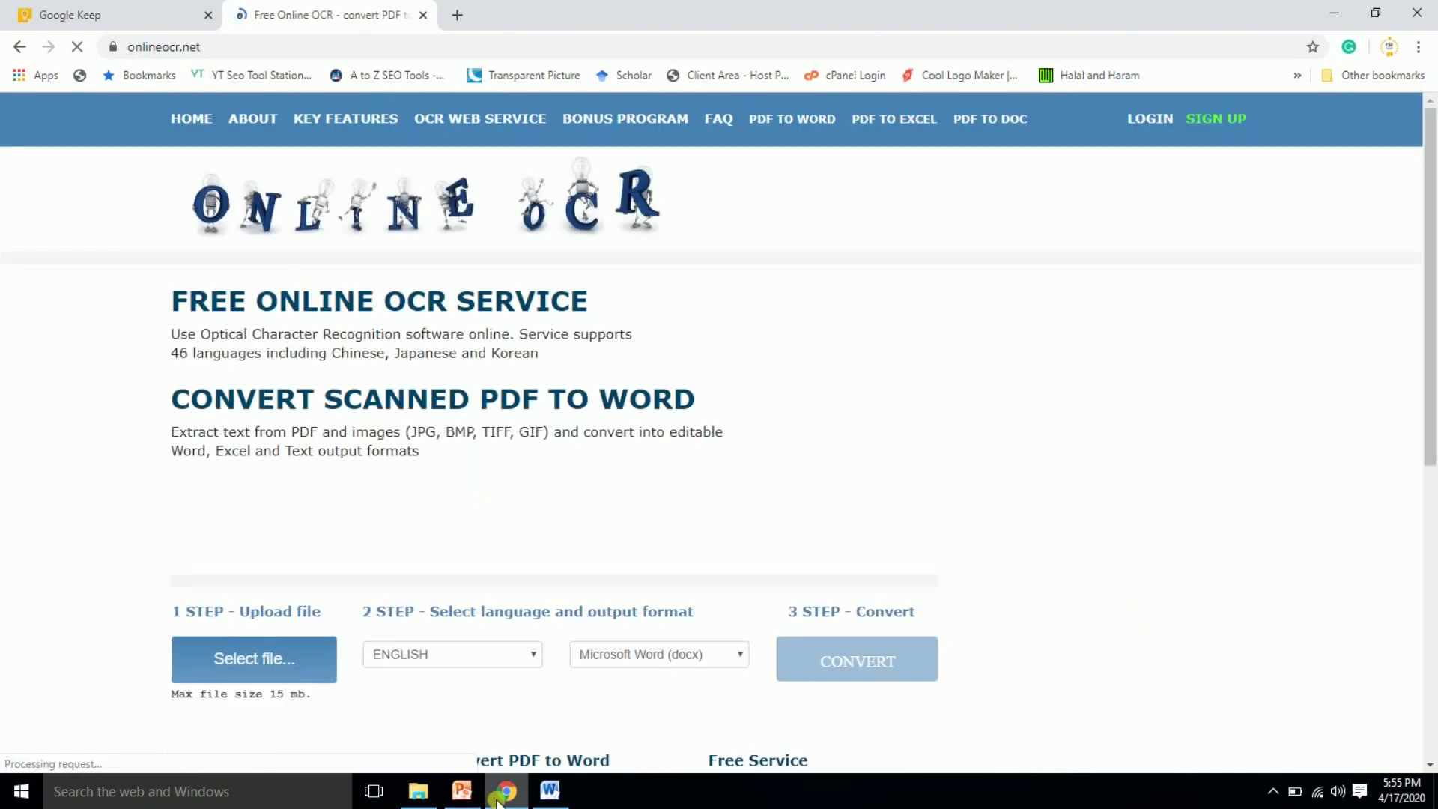
{"action": "left_click", "coordinate": [549, 794]}
{"action": "left_click", "coordinate": [548, 795]}
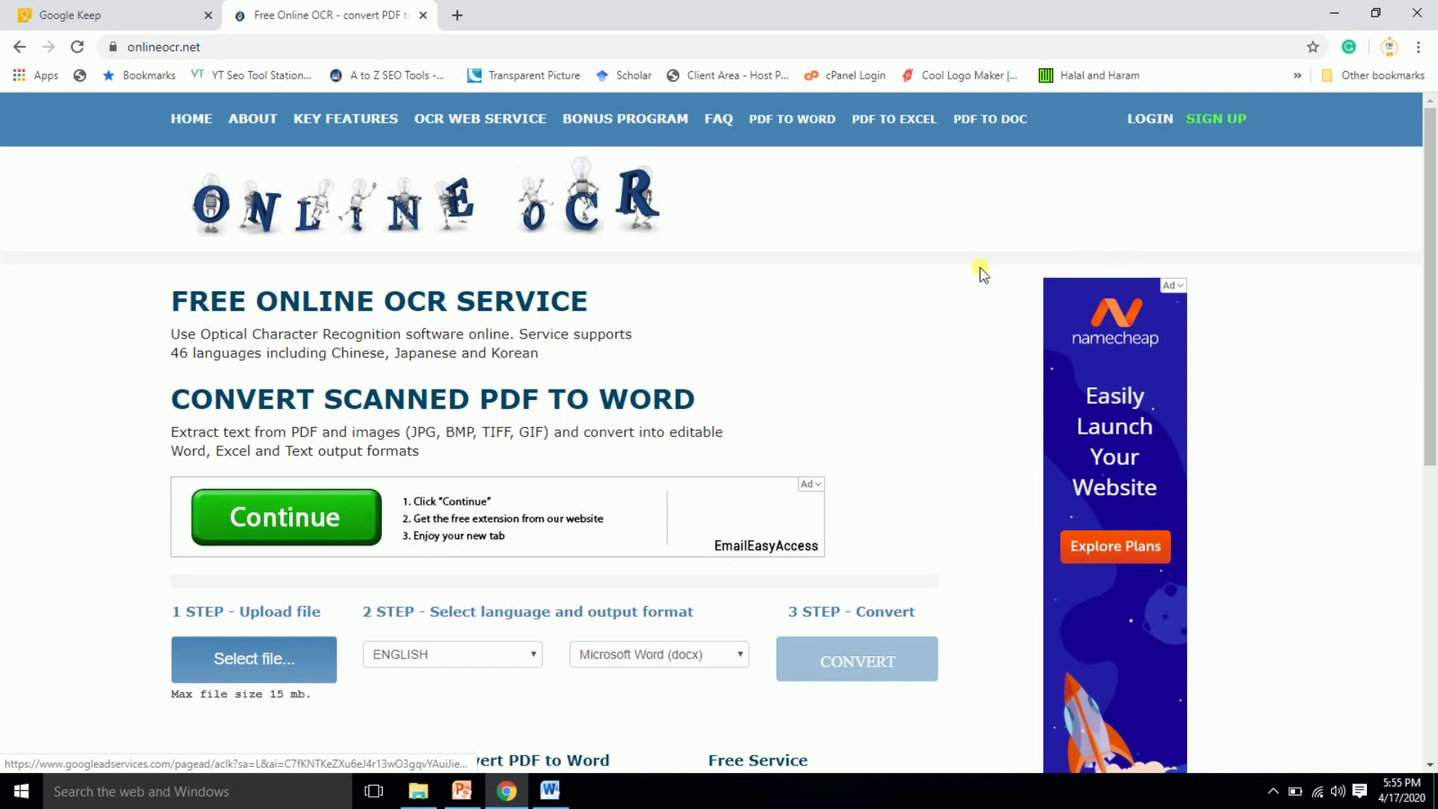
Step: Select the scanned image img132.jpg from the OCR folder as the file for the online OCR conversion
{"action": "left_click_drag", "start_coordinate": [1432, 282], "coordinate": [1278, 170]}
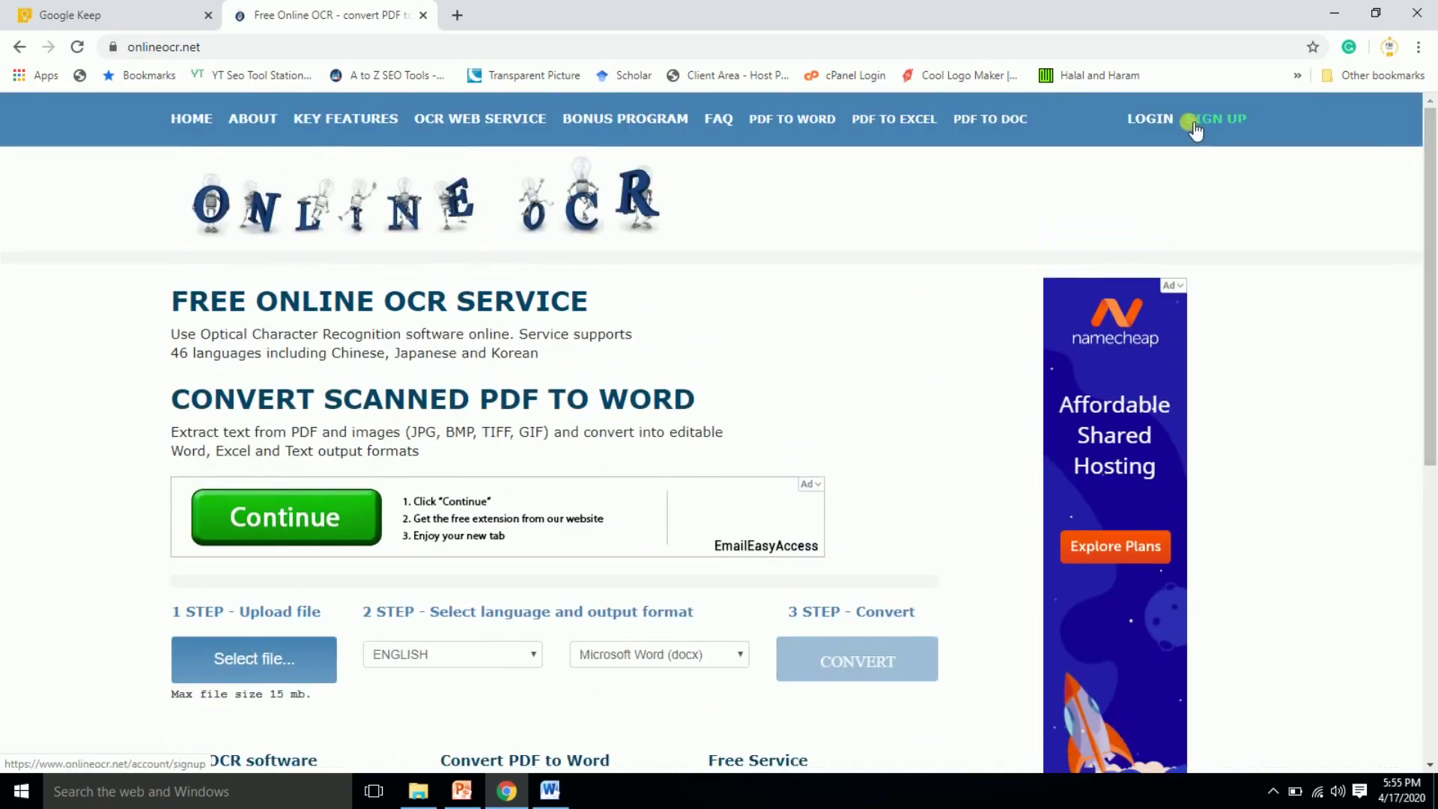
{"action": "scroll", "coordinate": [946, 428], "scroll_direction": "down", "scroll_amount": 5}
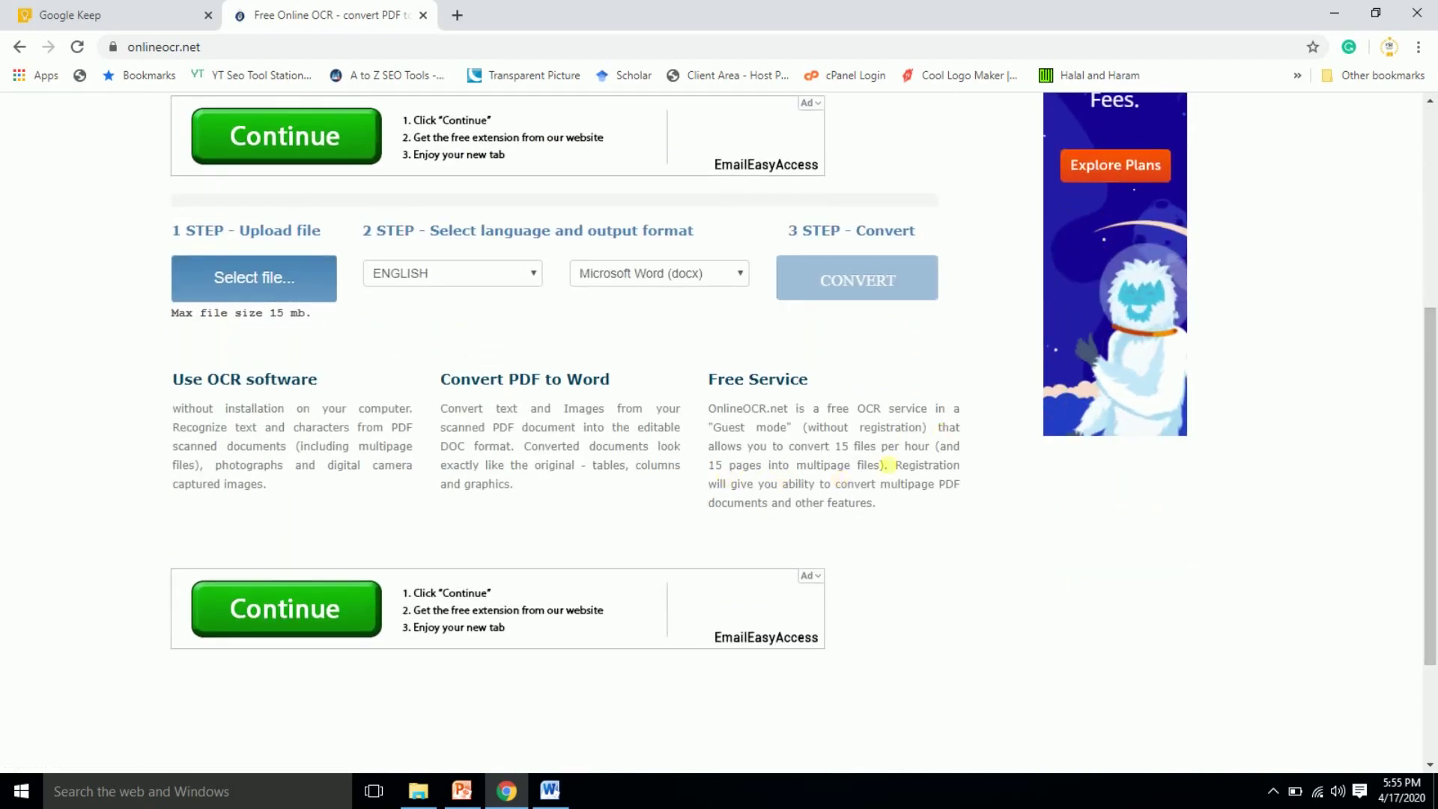
{"action": "left_click_drag", "start_coordinate": [1429, 466], "coordinate": [1429, 432]}
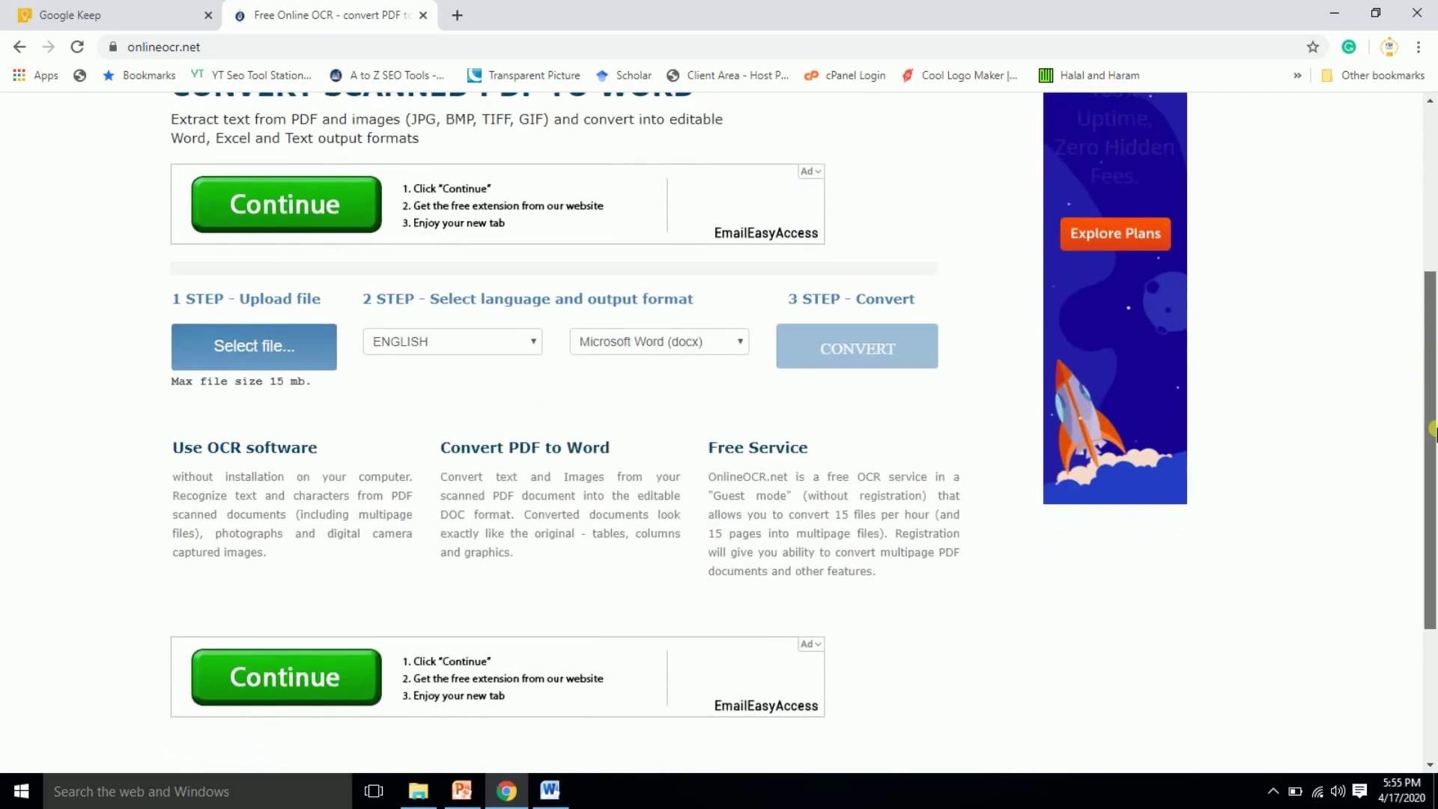
{"action": "left_click", "coordinate": [289, 346]}
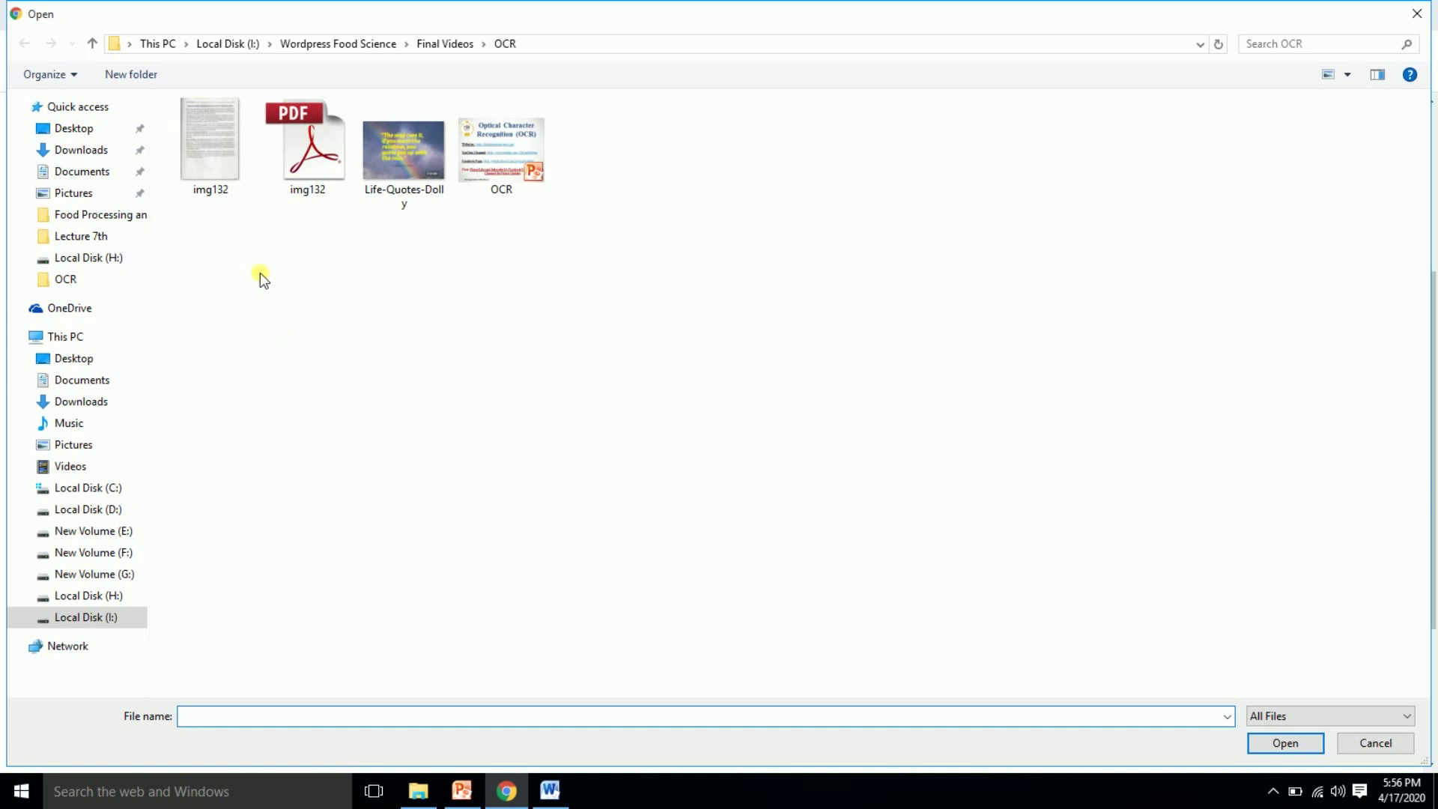
{"action": "double_click", "coordinate": [222, 153]}
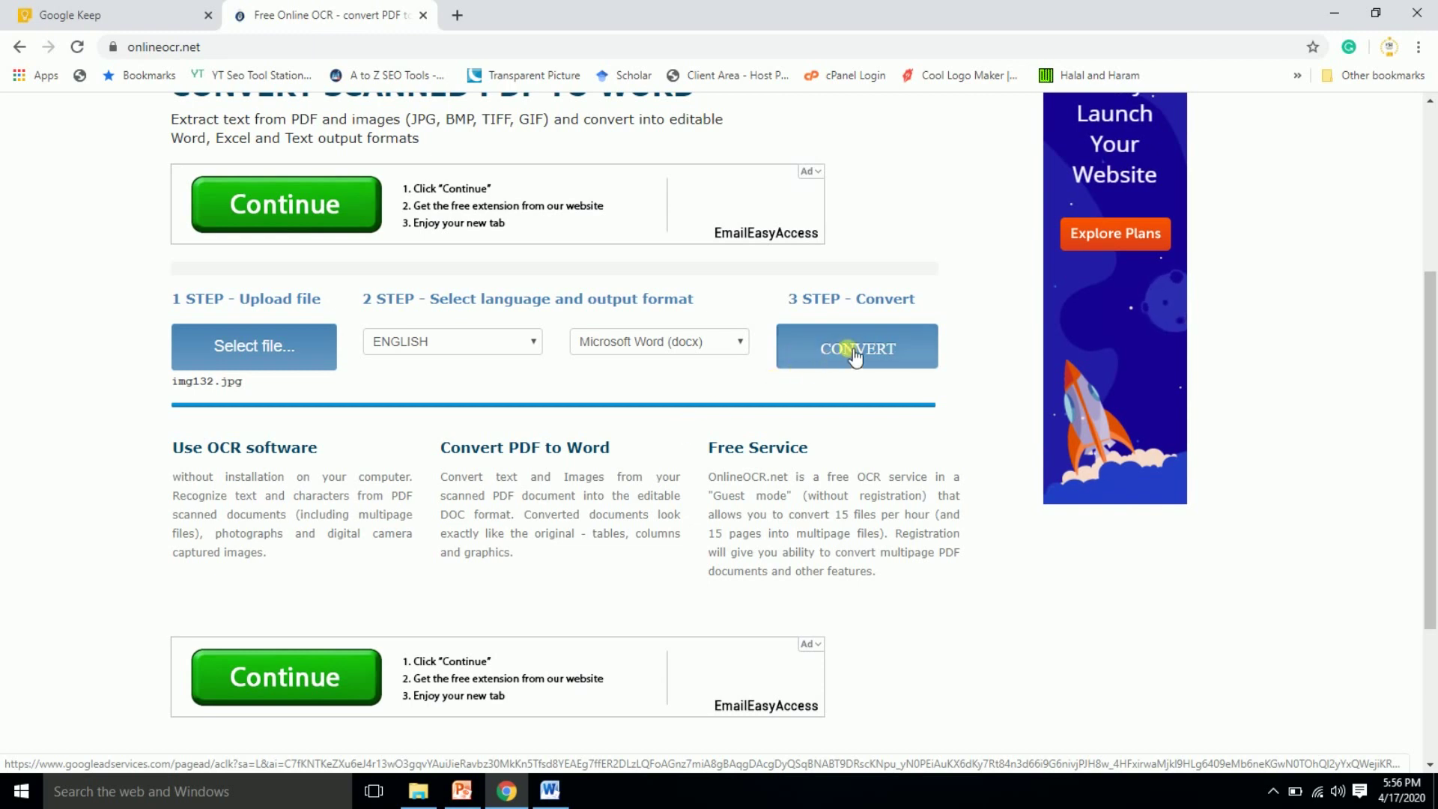
Step: Choose Microsoft Word (docx) as the output format and convert the uploaded scan to text
{"action": "left_click", "coordinate": [653, 343]}
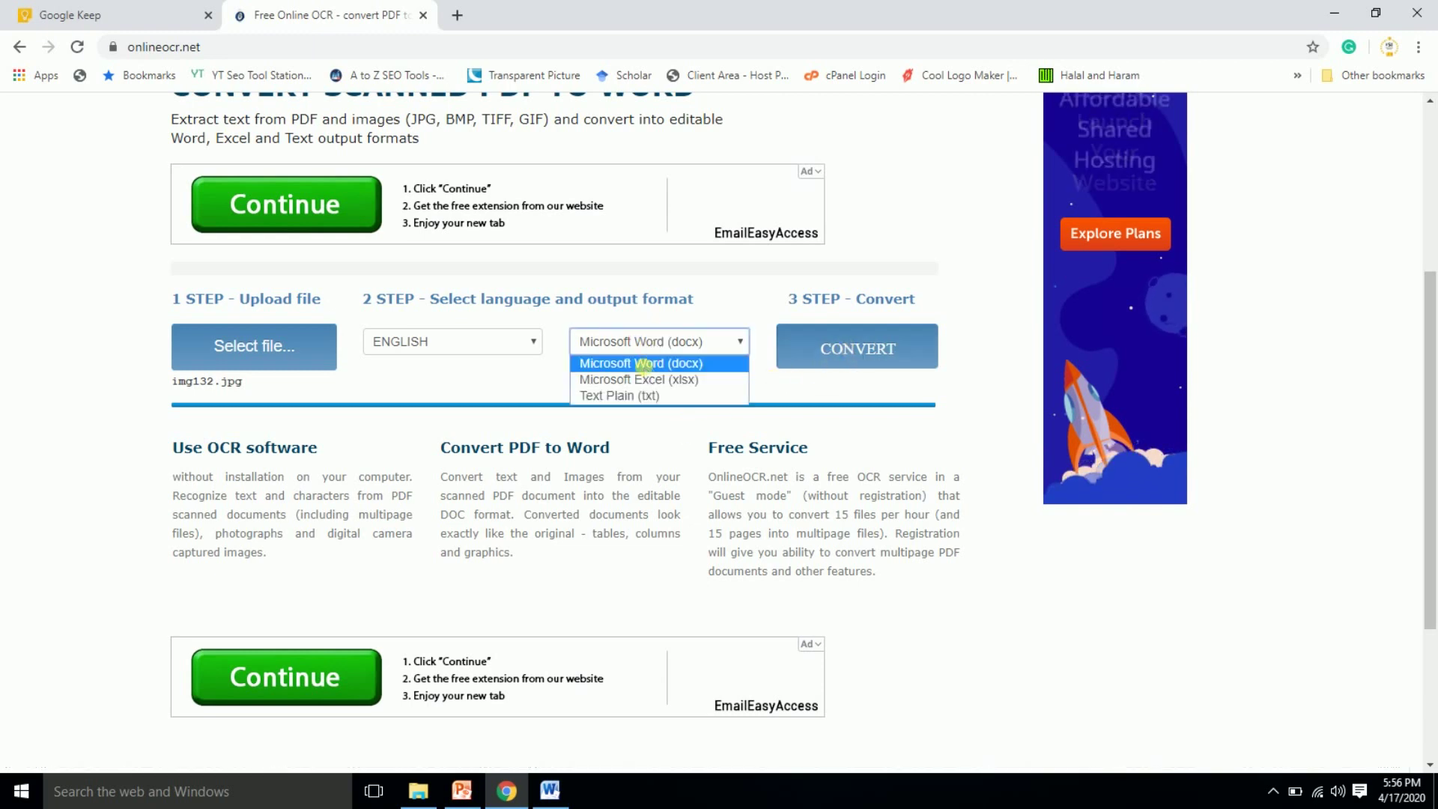
{"action": "left_click", "coordinate": [645, 362]}
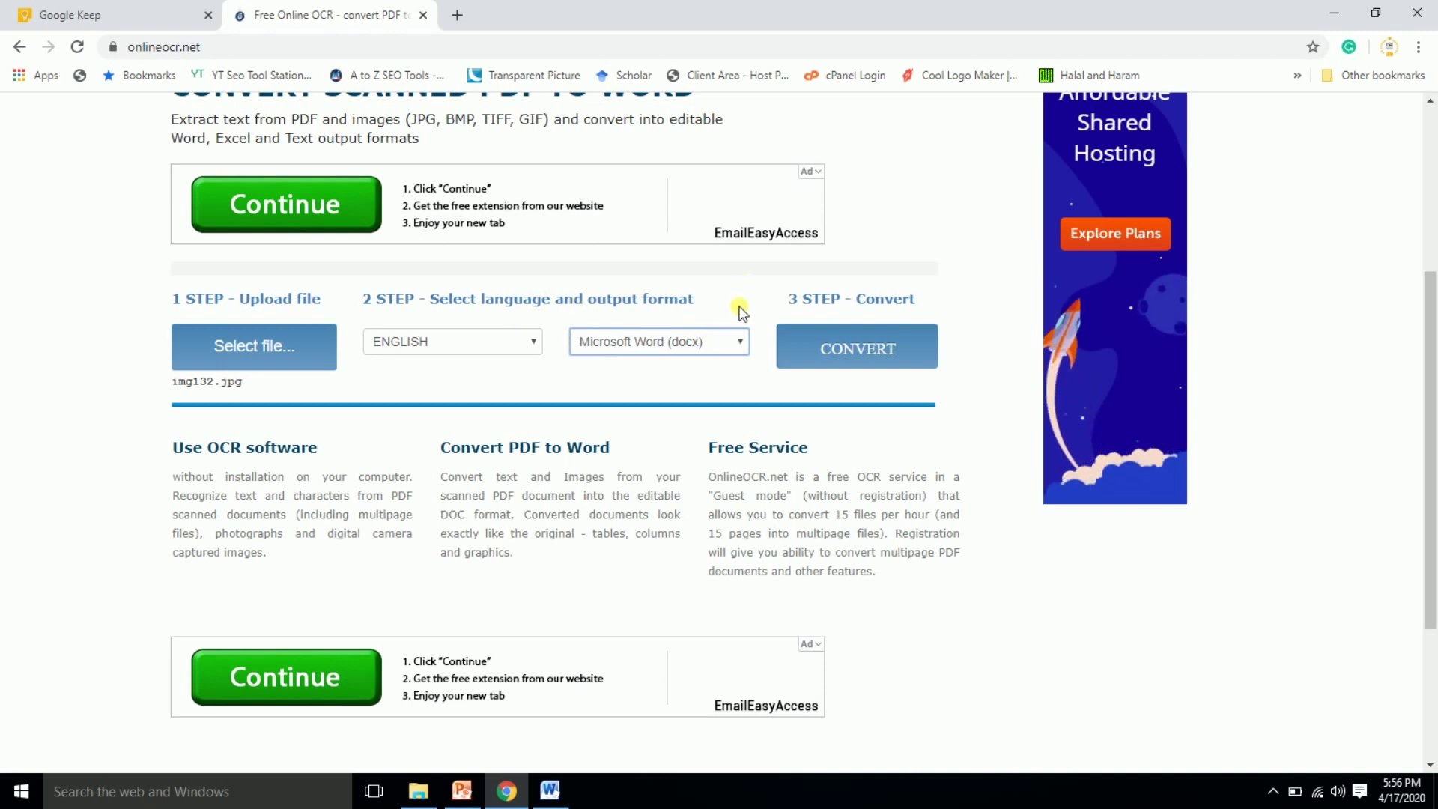
{"action": "left_click", "coordinate": [846, 348]}
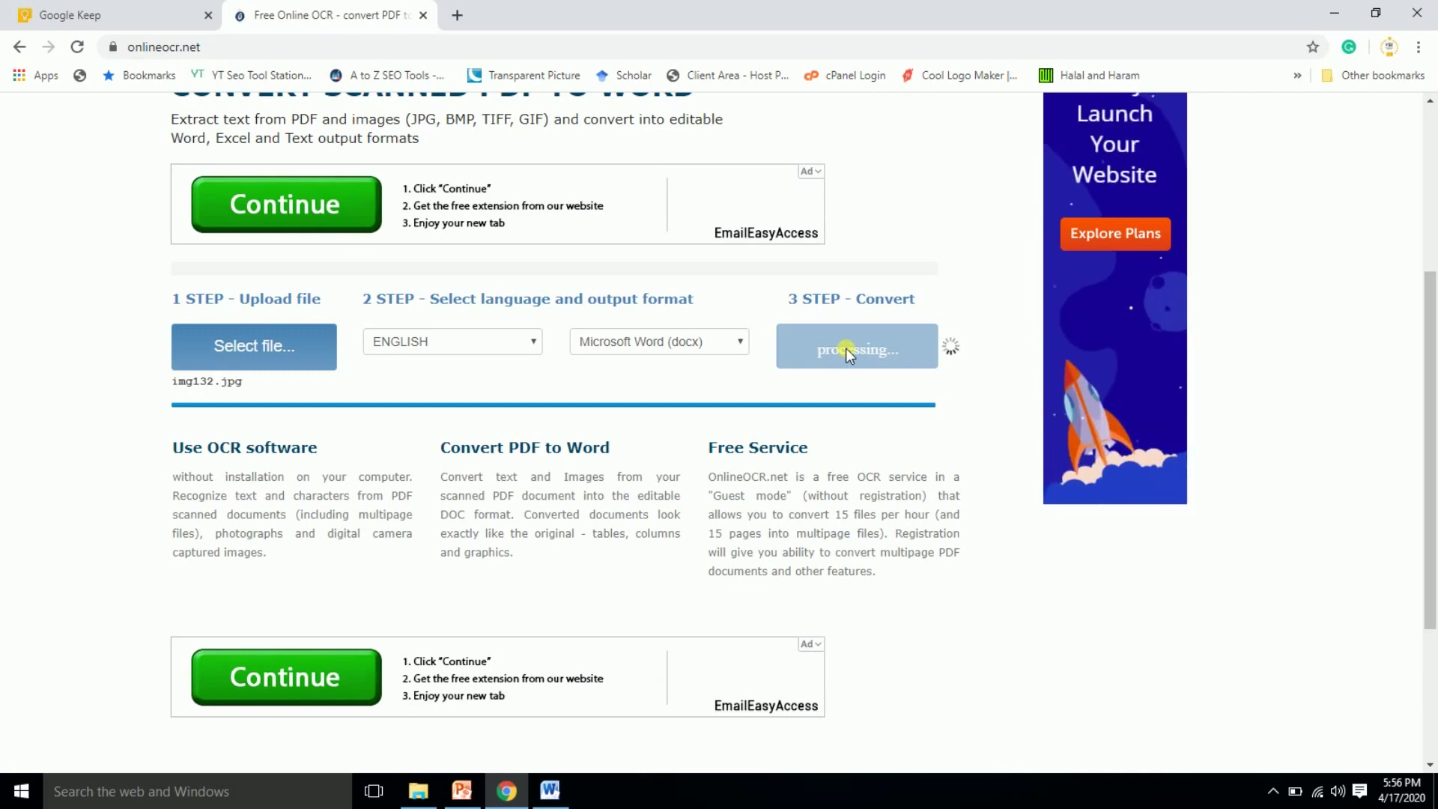
{"action": "left_click_drag", "start_coordinate": [1432, 349], "coordinate": [1432, 432]}
{"action": "scroll", "coordinate": [1432, 432], "scroll_direction": "down", "scroll_amount": 1}
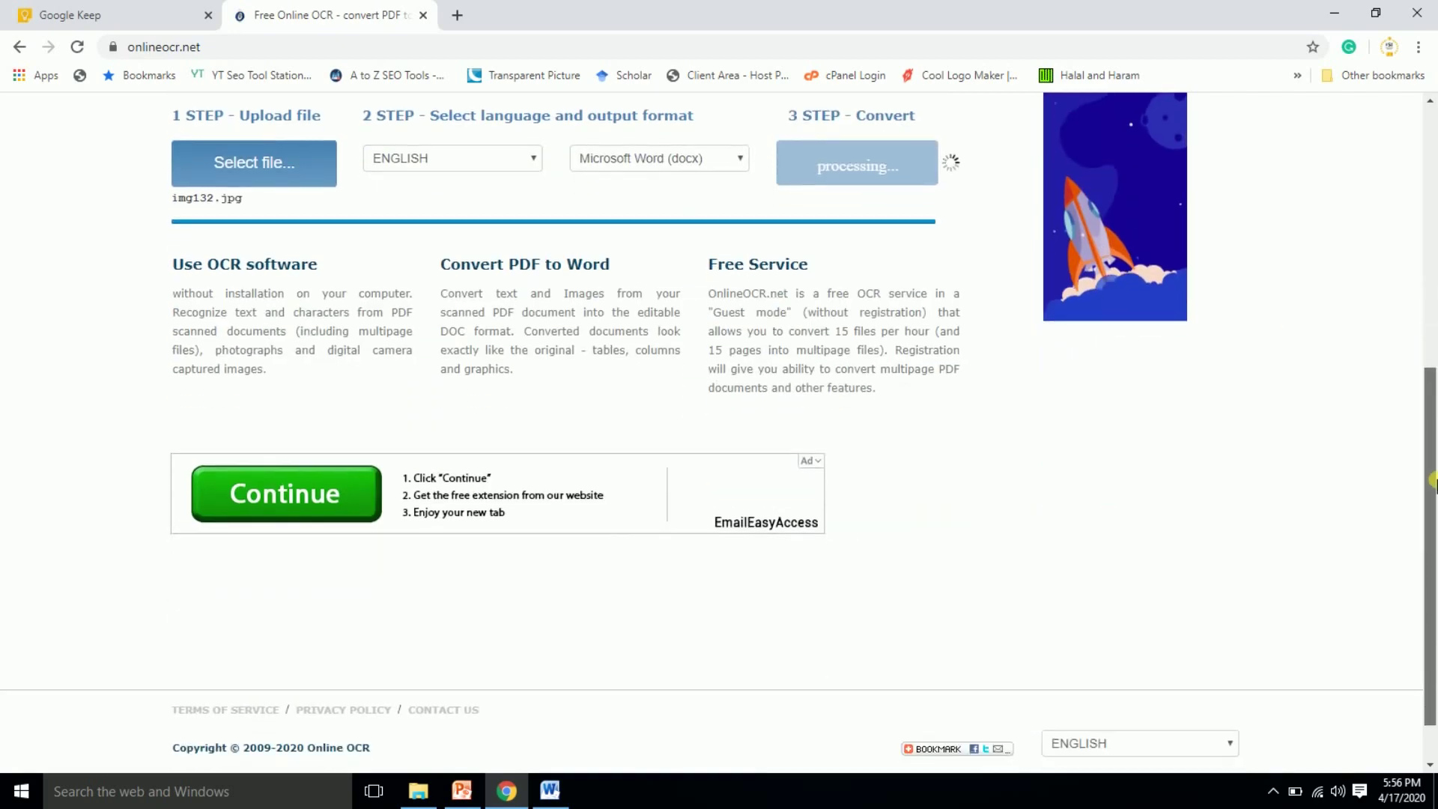
{"action": "scroll", "coordinate": [1422, 404], "scroll_direction": "up", "scroll_amount": 4}
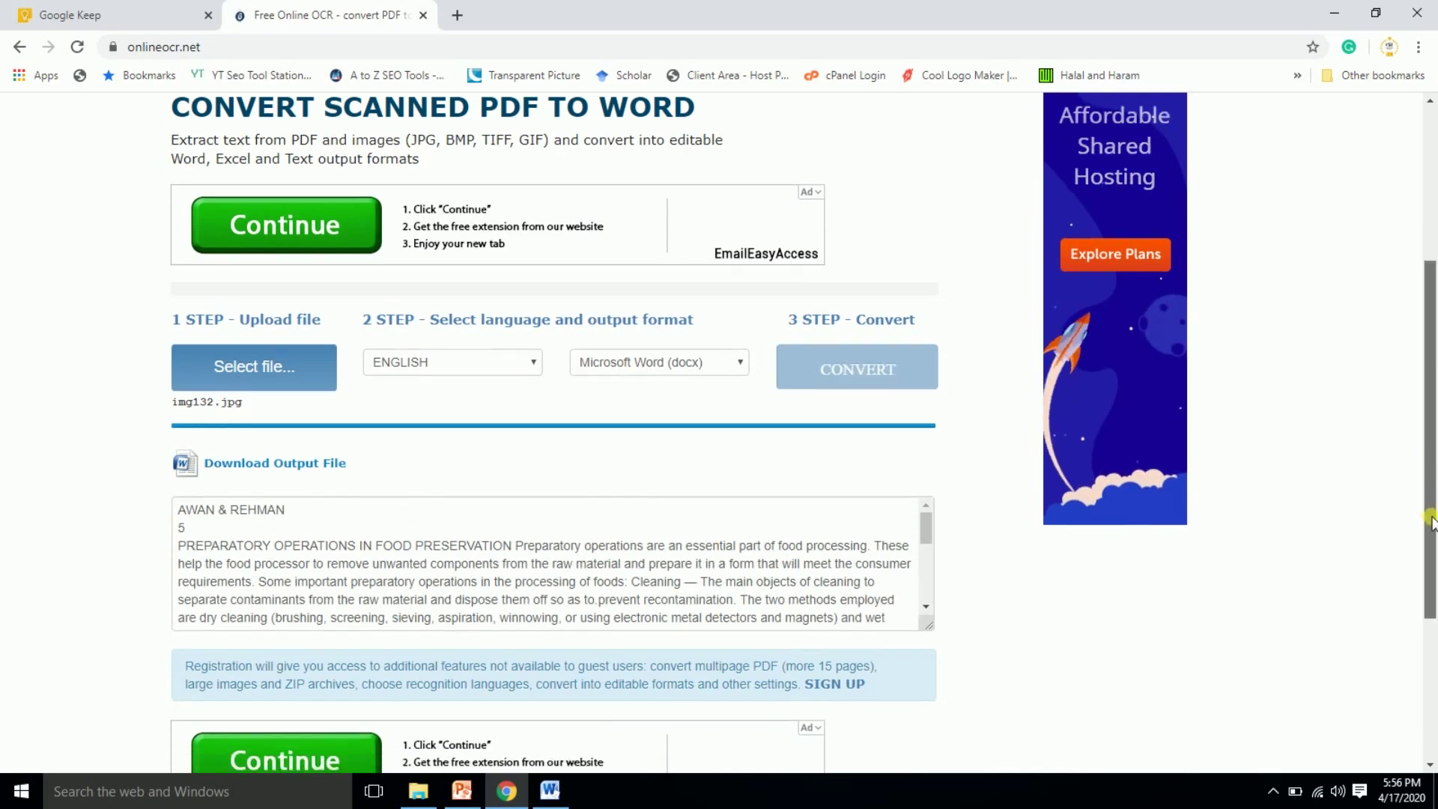
Step: Check the extracted text against the original img132 JPEG from the OCR folder, and return to the online OCR page
{"action": "scroll", "coordinate": [435, 492], "scroll_direction": "down", "scroll_amount": 2}
{"action": "left_click", "coordinate": [435, 492]}
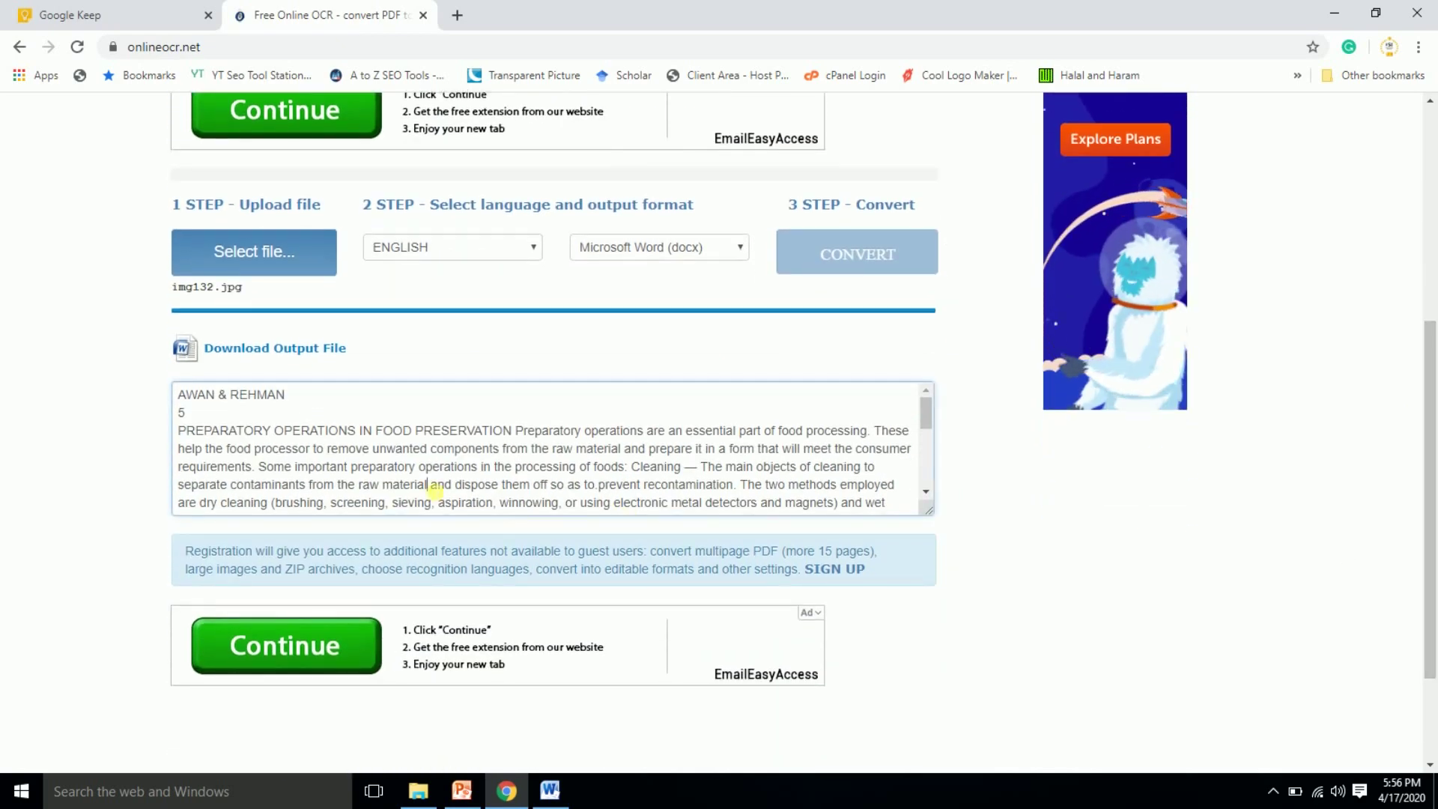
{"action": "left_click", "coordinate": [421, 800]}
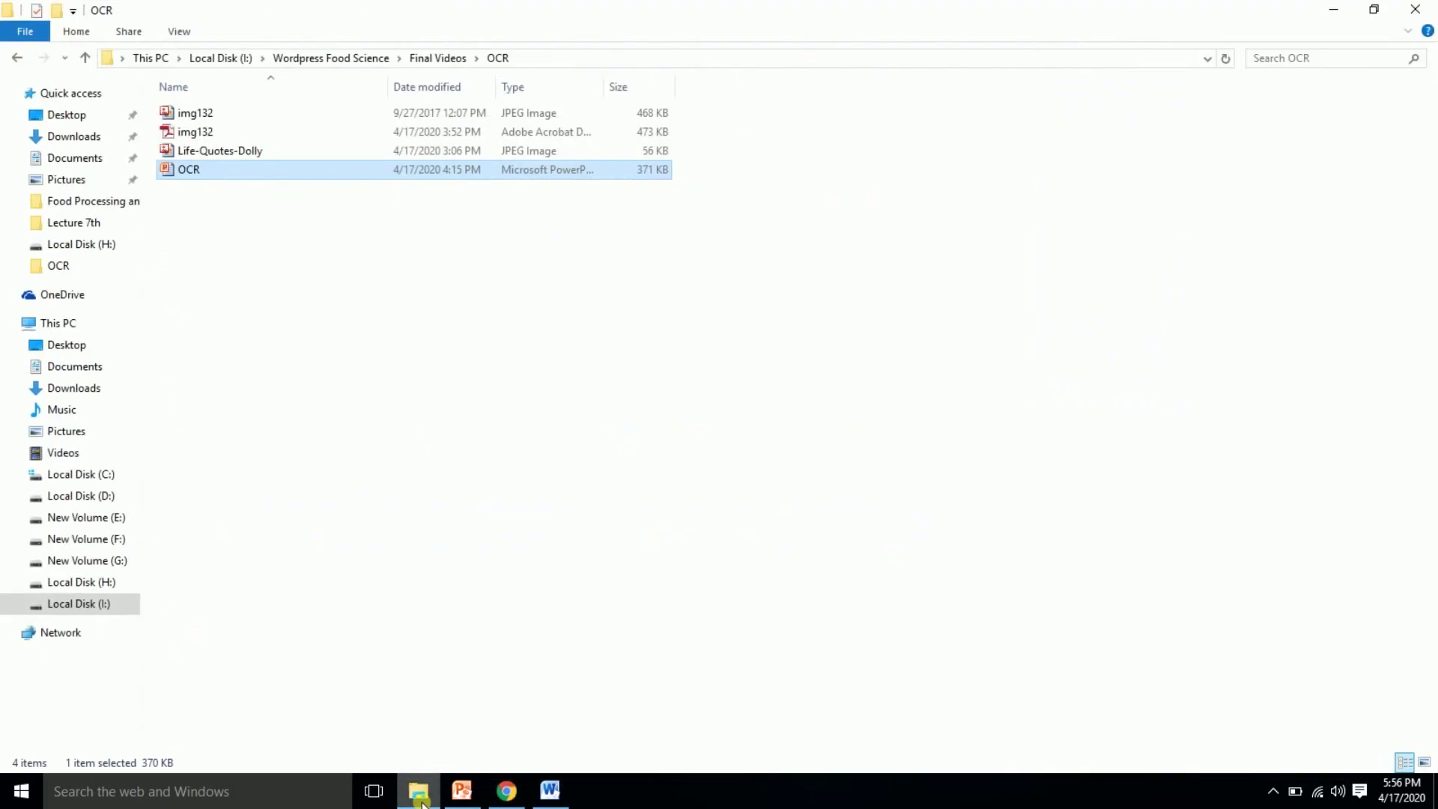
{"action": "double_click", "coordinate": [204, 116]}
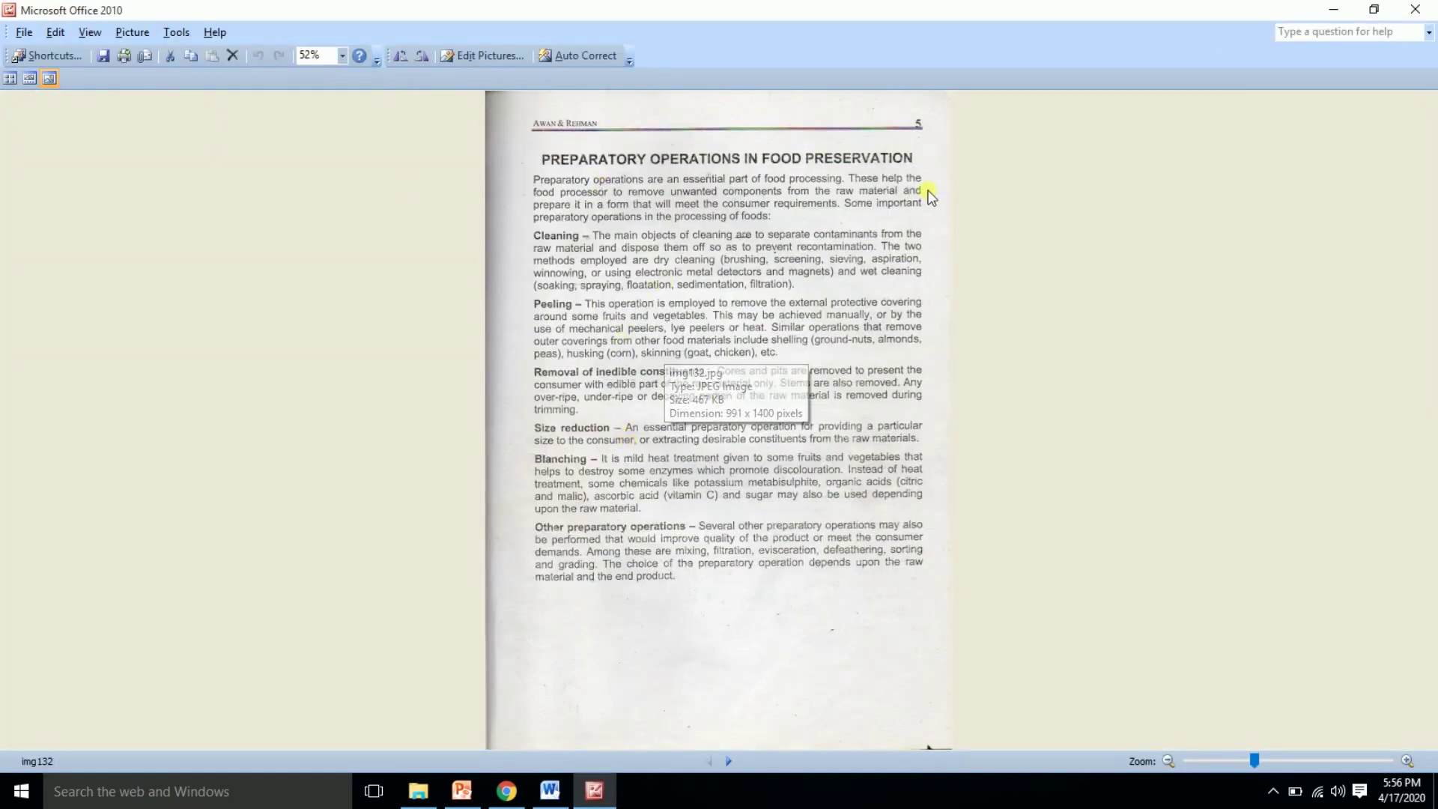
{"action": "left_click", "coordinate": [890, 571]}
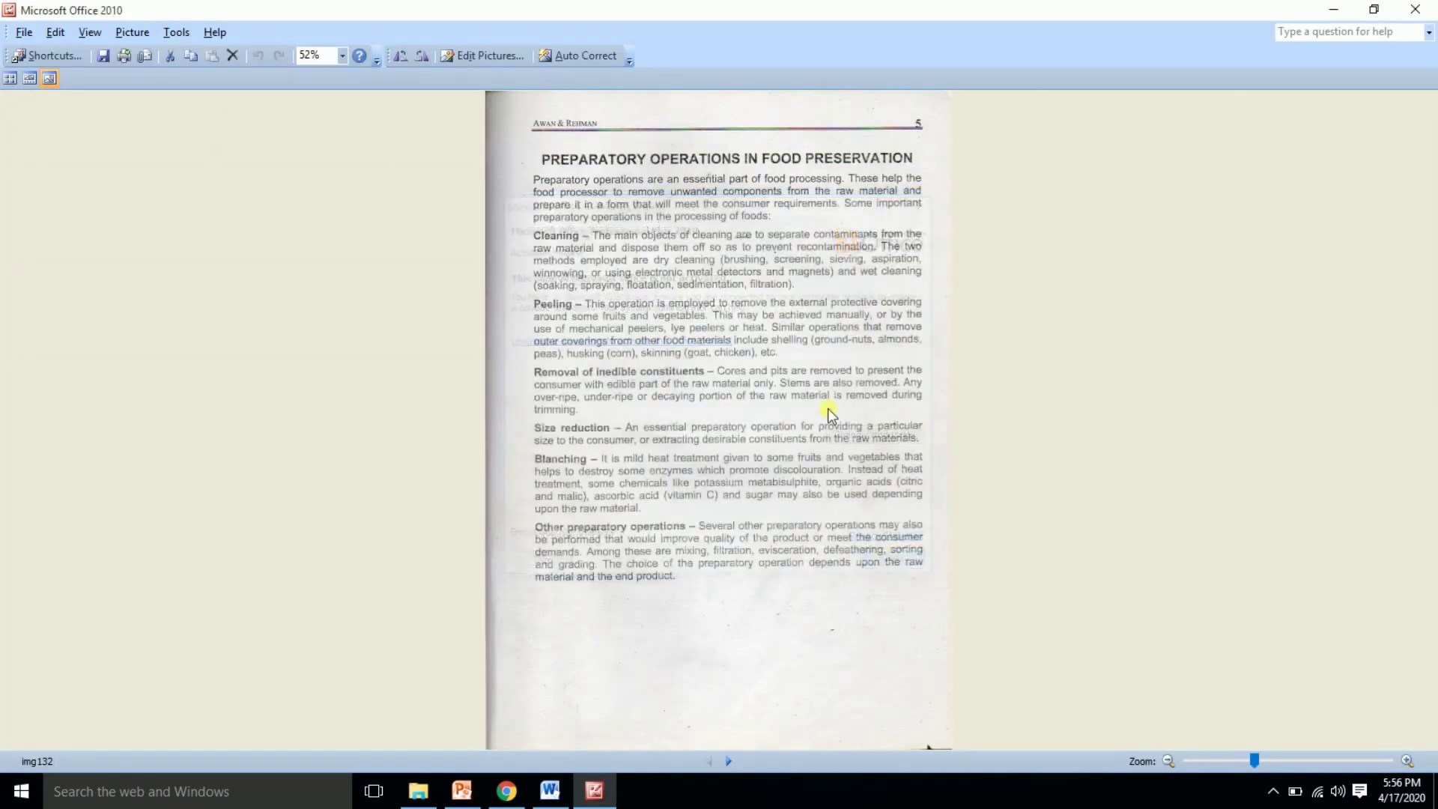
{"action": "left_click", "coordinate": [1333, 10]}
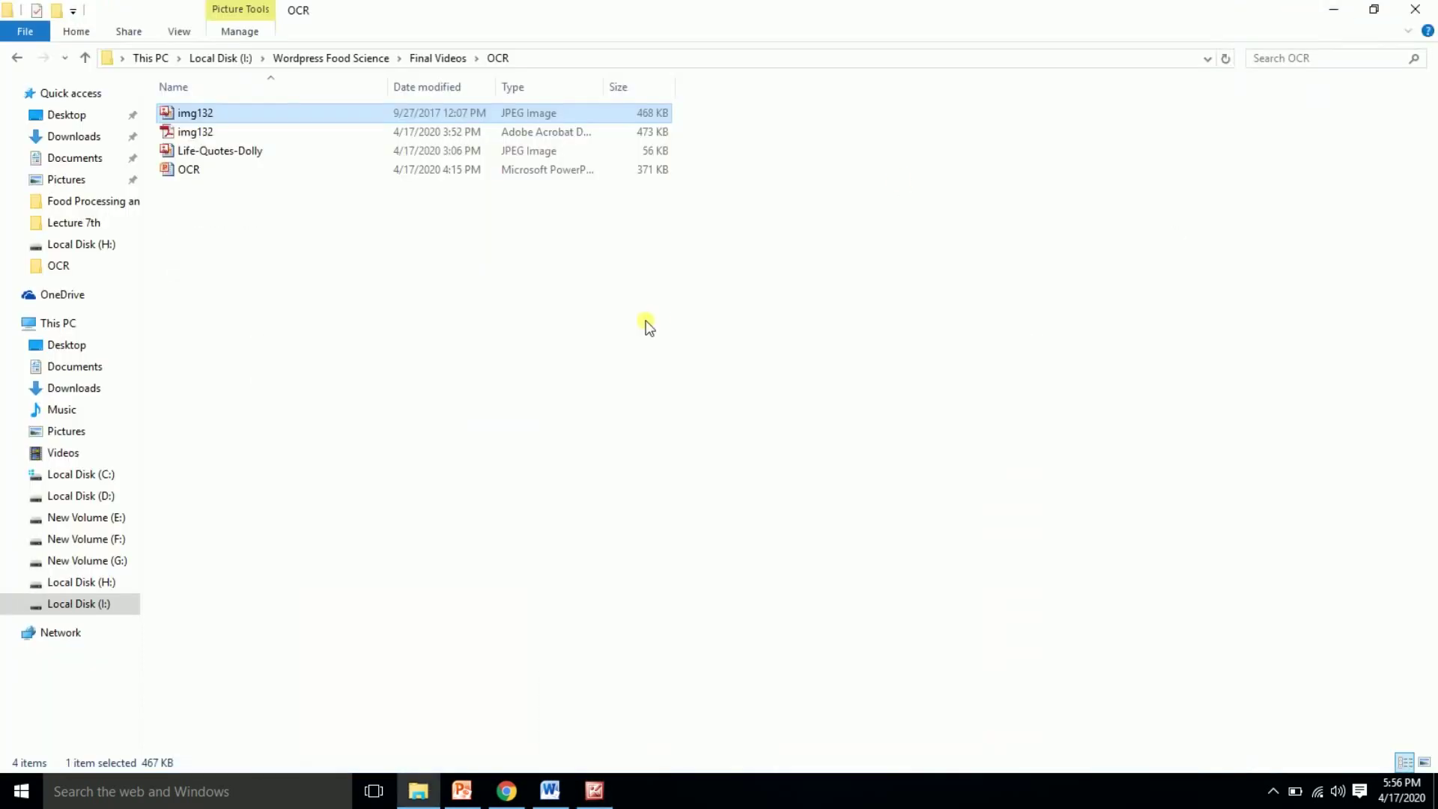
{"action": "left_click", "coordinate": [506, 790]}
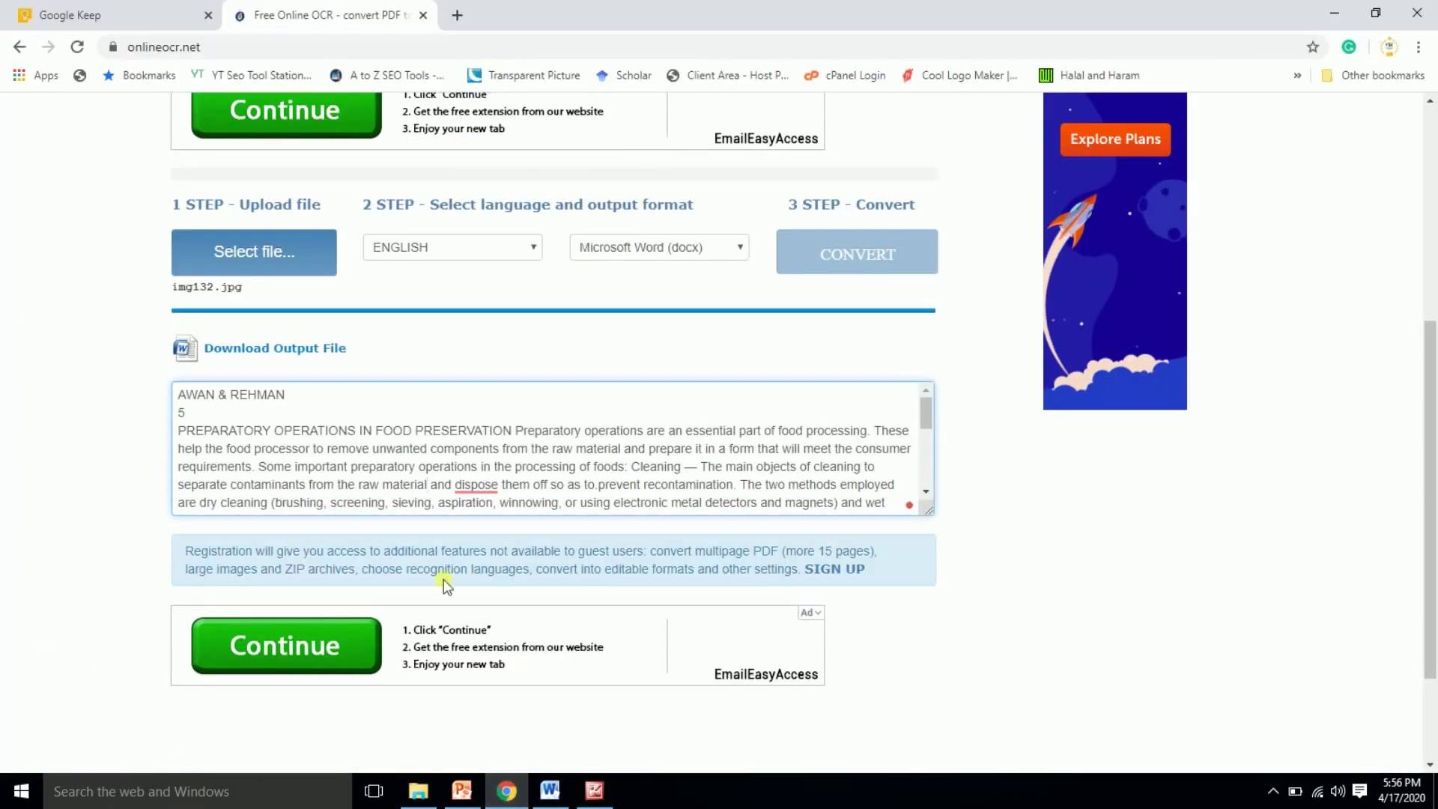
Step: Download the converted output file, open it in Word in a maximized window, and enable editing
{"action": "left_click", "coordinate": [270, 352]}
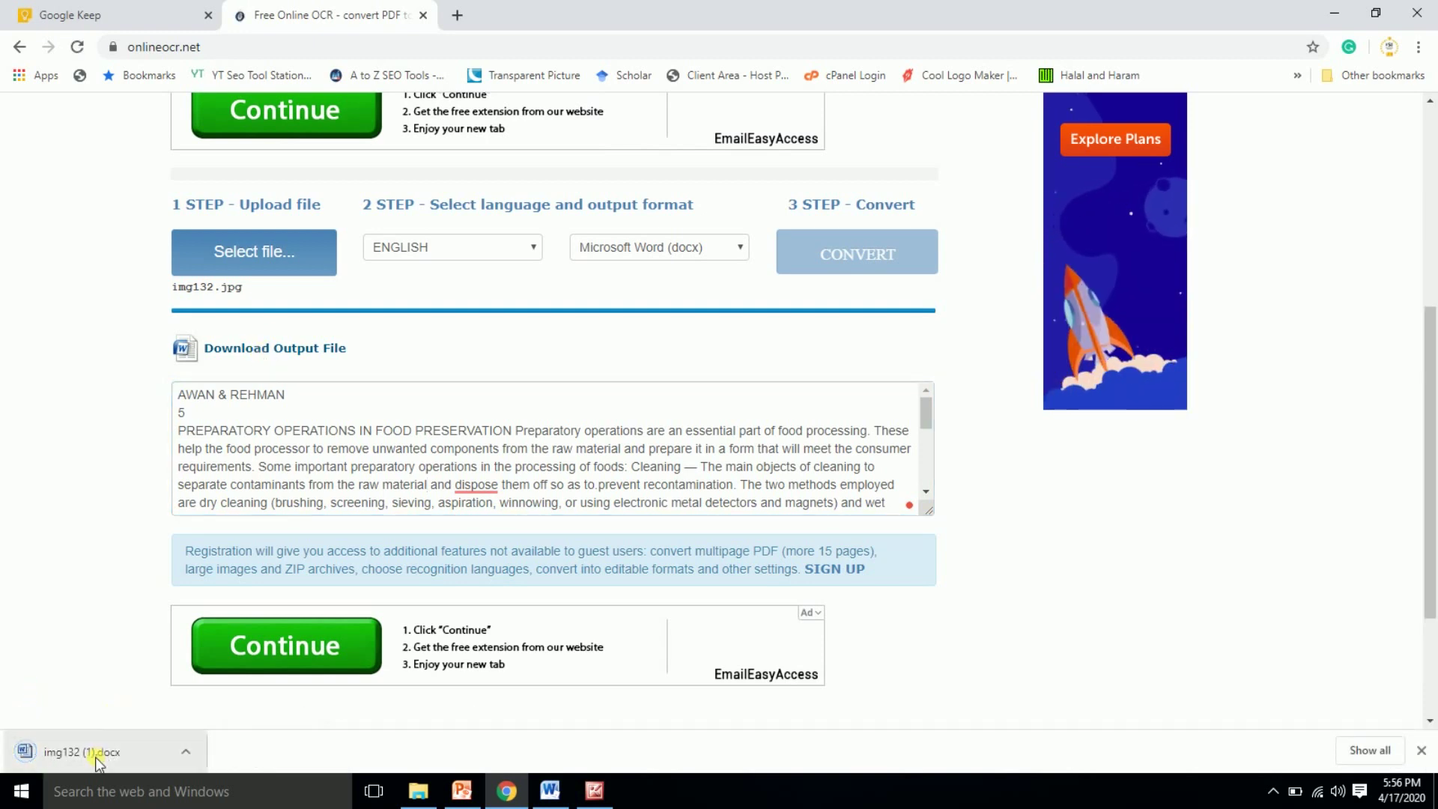
{"action": "left_click", "coordinate": [96, 756]}
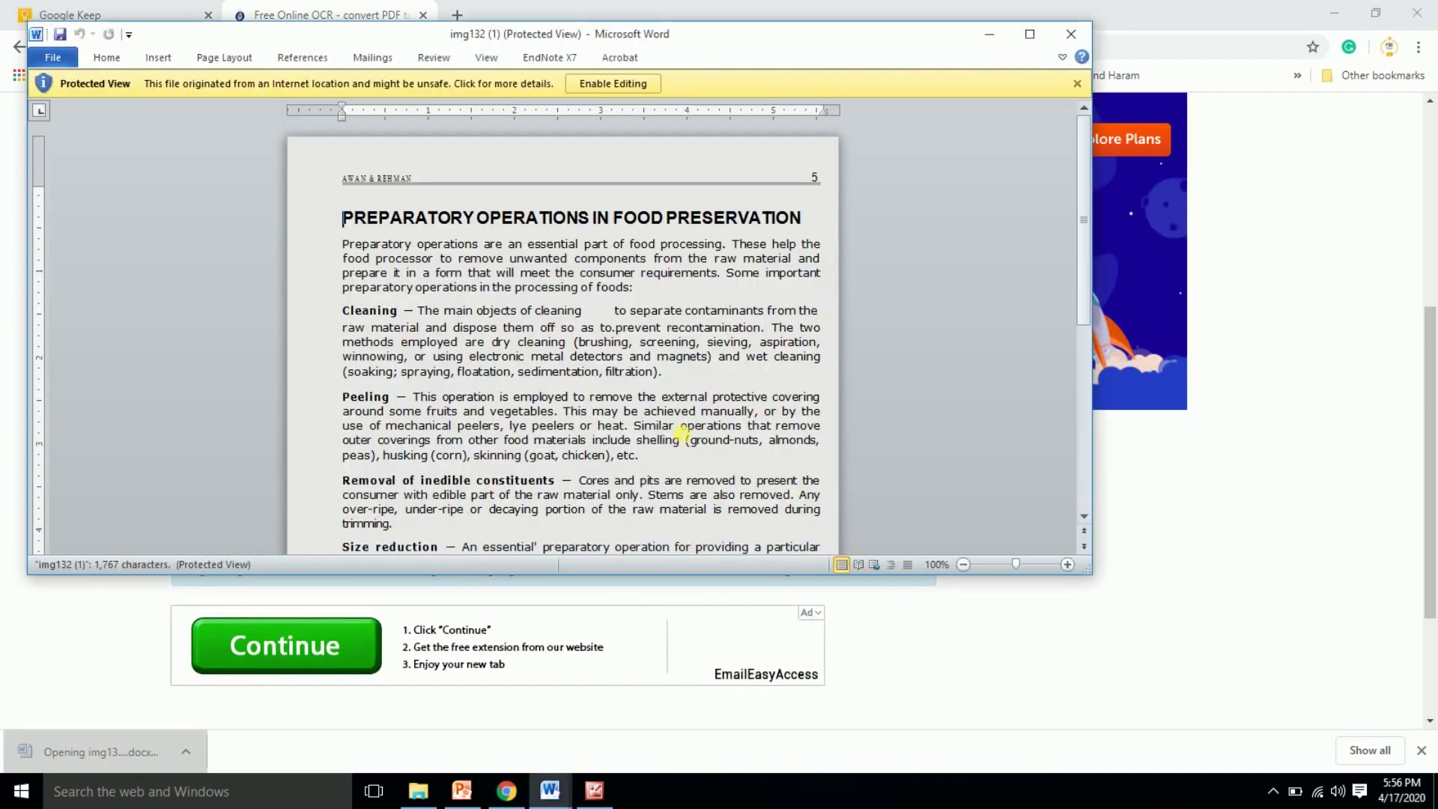
{"action": "left_click", "coordinate": [1029, 33]}
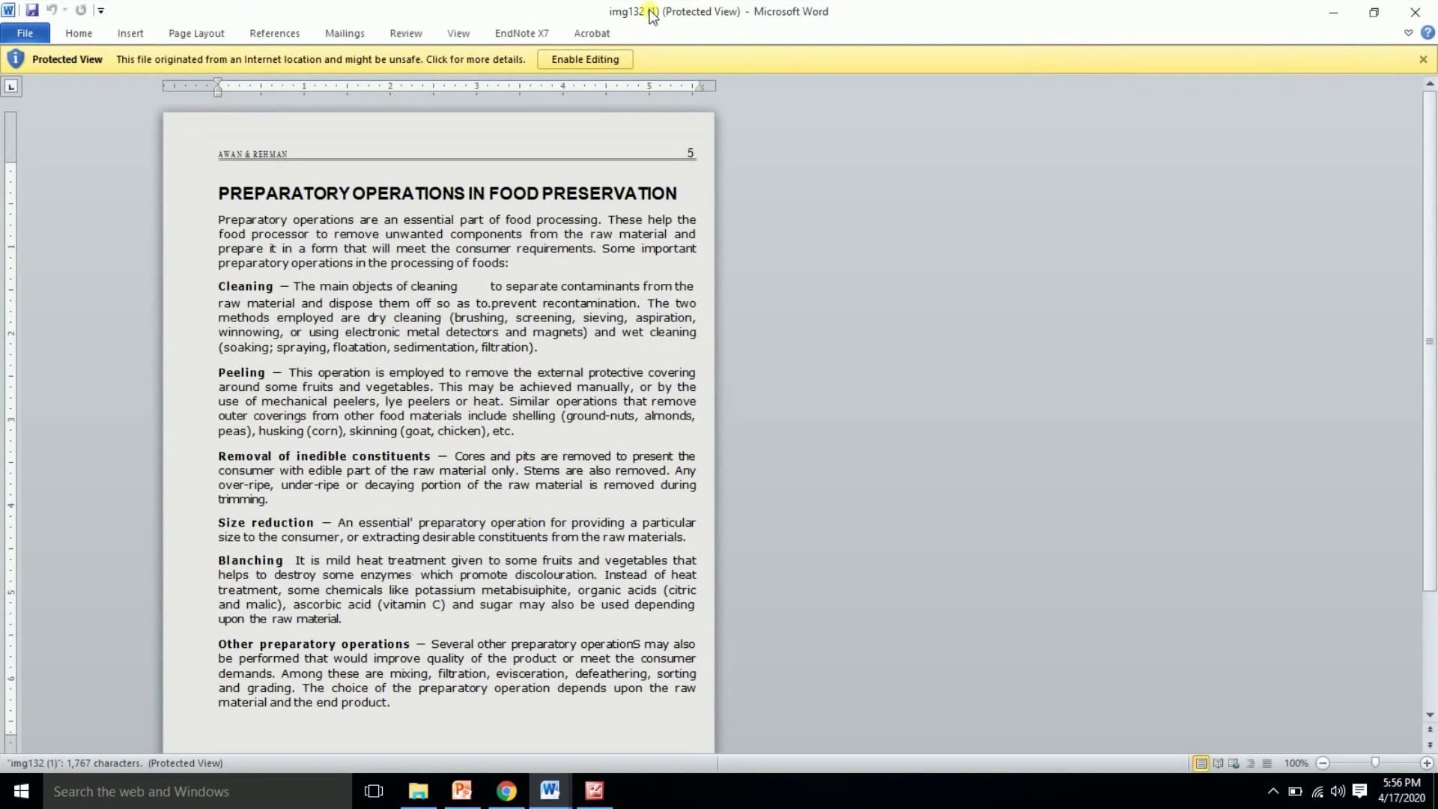
{"action": "left_click", "coordinate": [589, 59]}
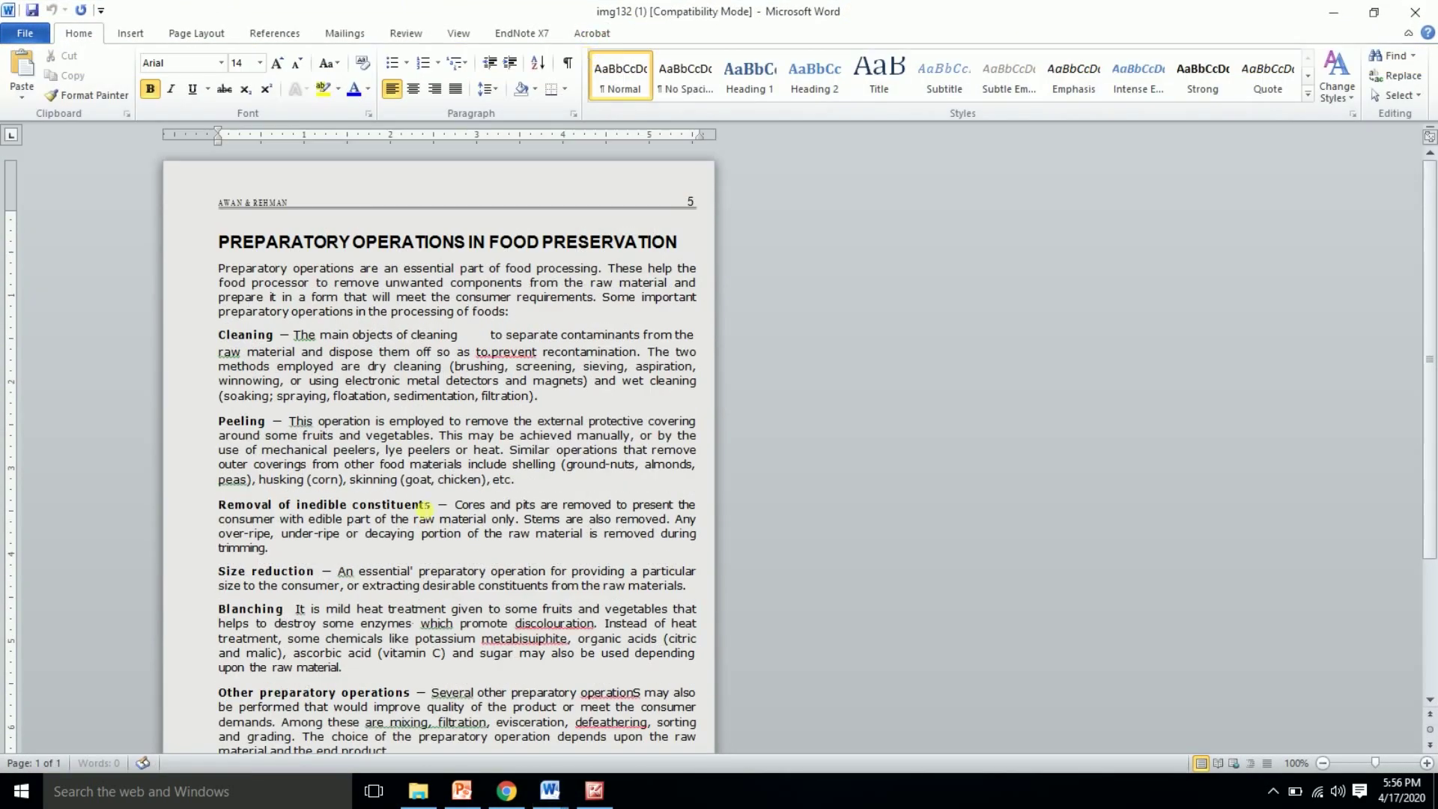
Step: Set the document's page margins to Normal and the paper size to A4
{"action": "left_click", "coordinate": [179, 38]}
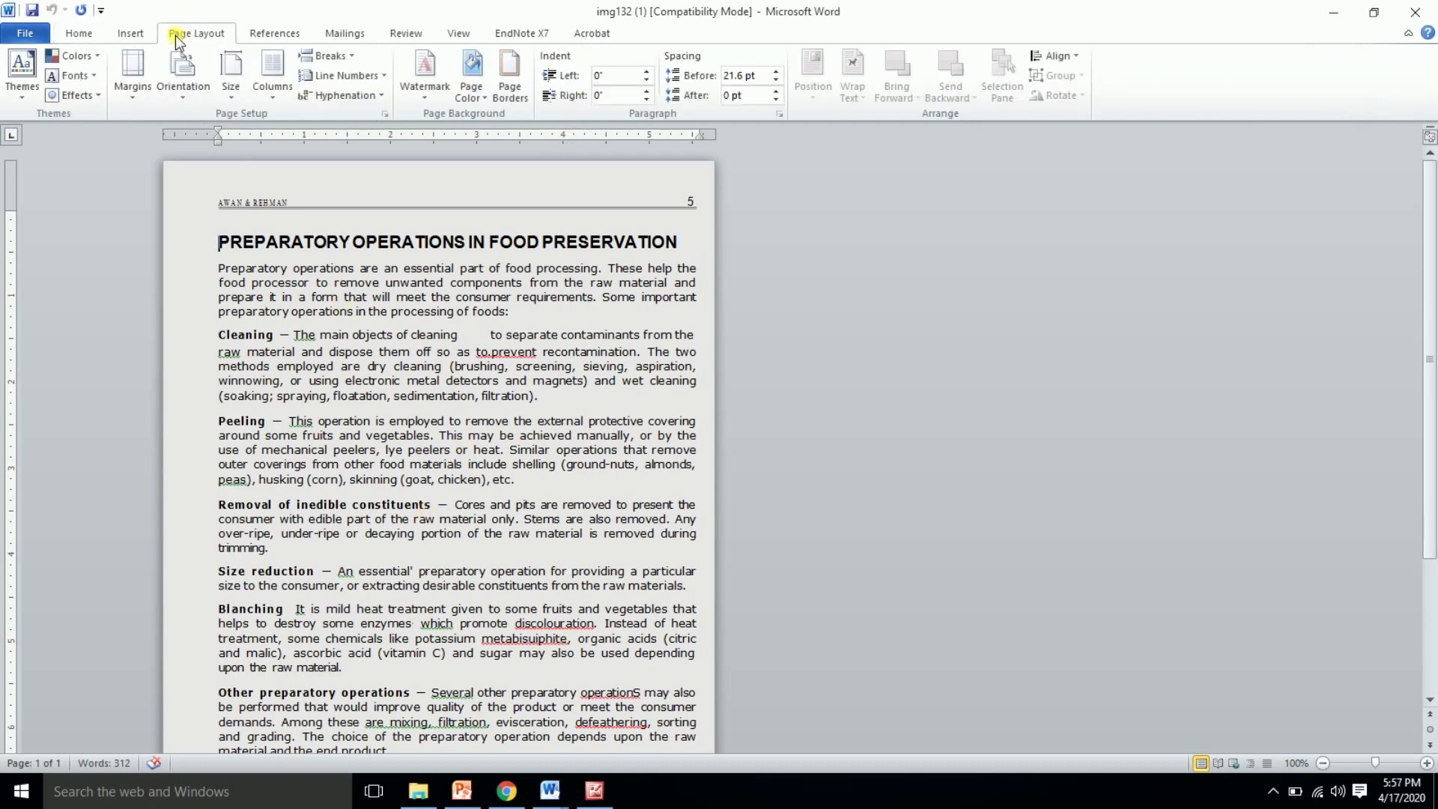
{"action": "left_click", "coordinate": [133, 71]}
{"action": "left_click", "coordinate": [147, 137]}
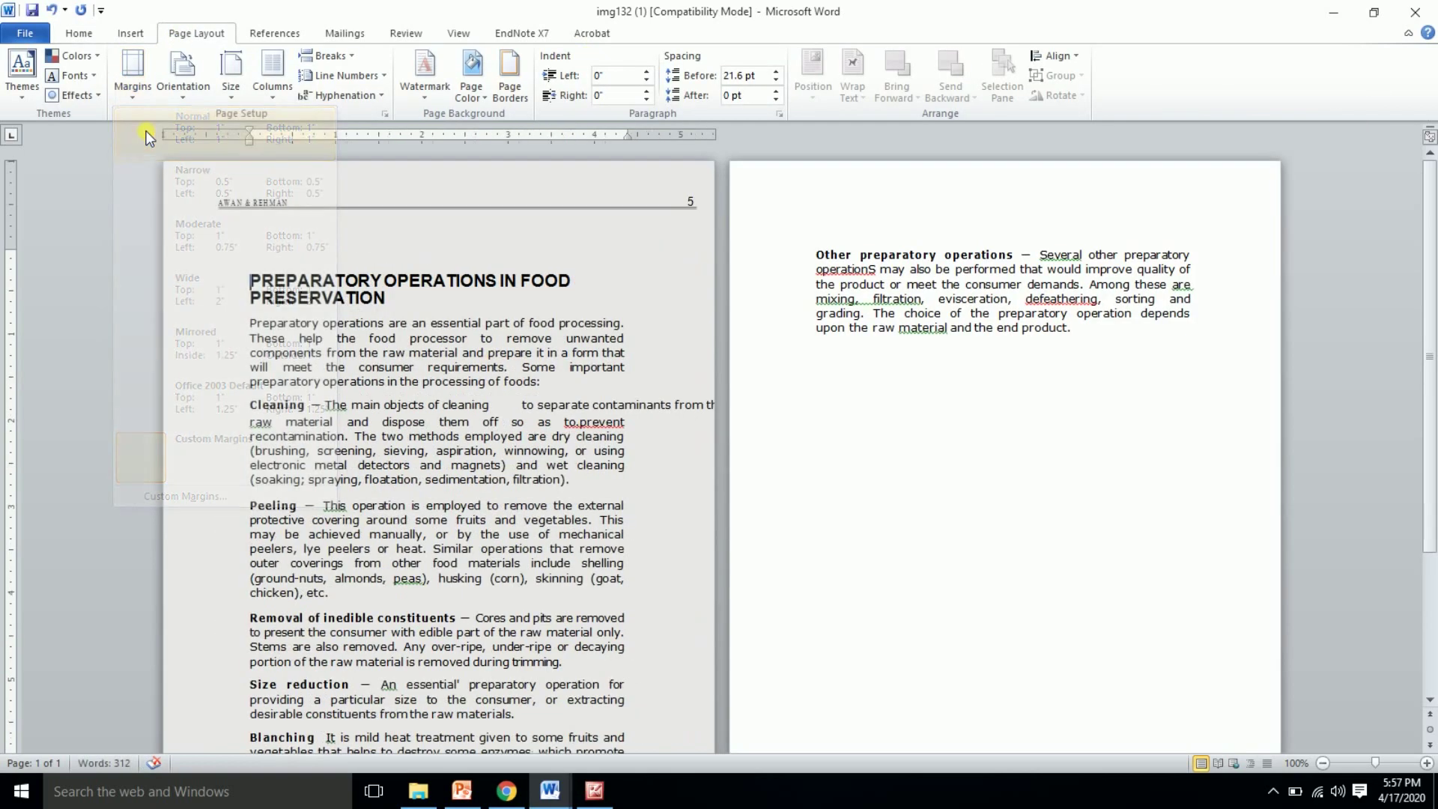
{"action": "left_click", "coordinate": [187, 92]}
{"action": "left_click", "coordinate": [234, 88]}
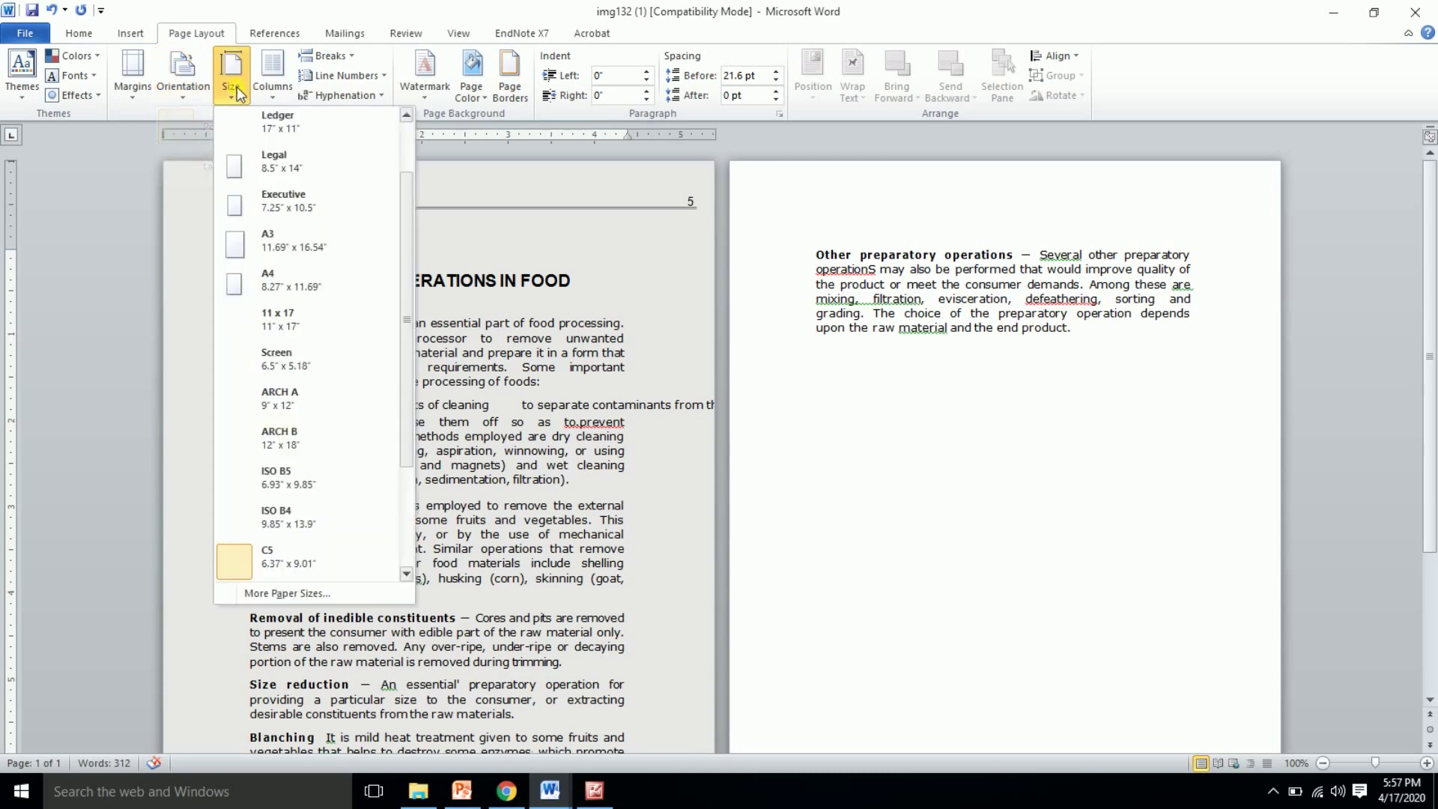
{"action": "left_click", "coordinate": [288, 280]}
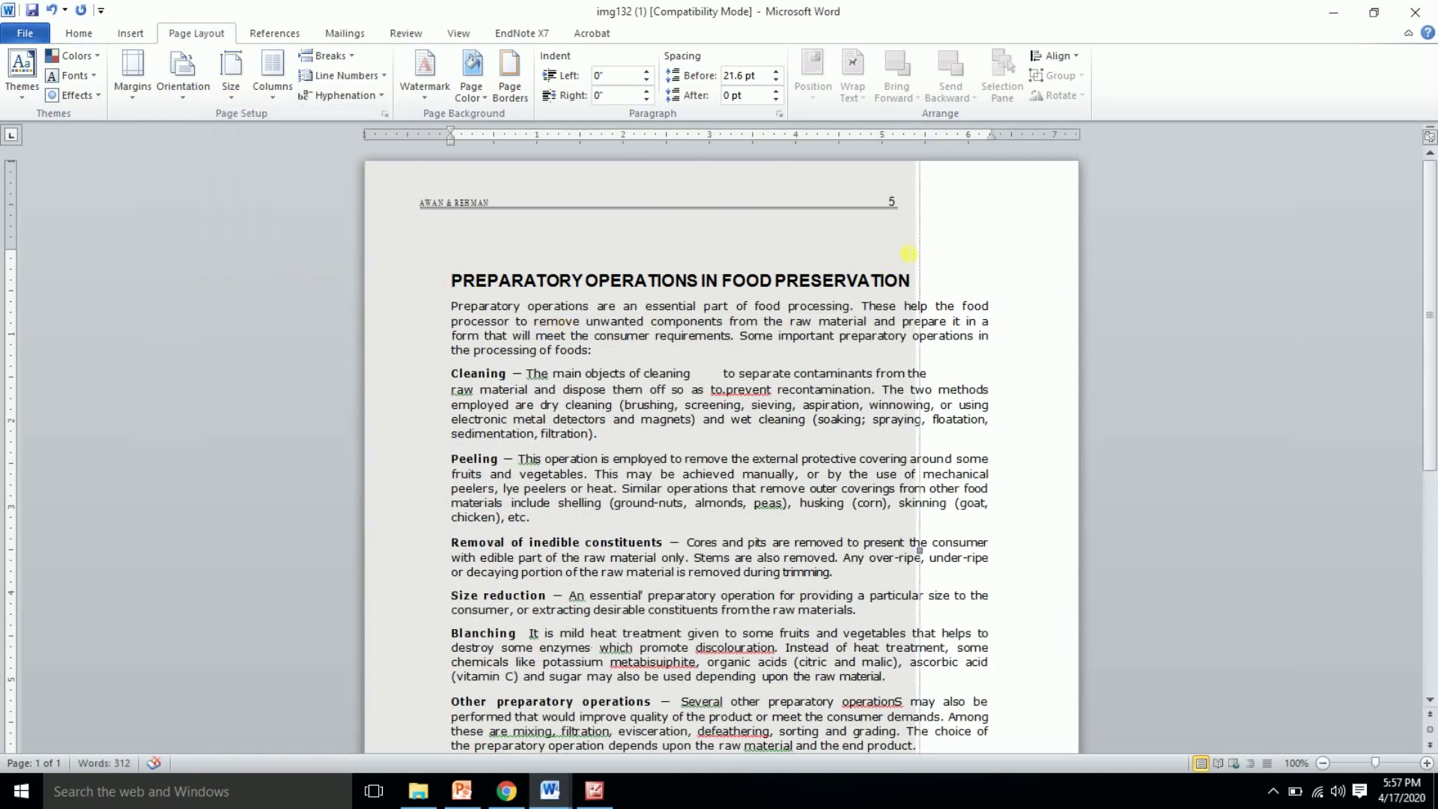
Step: Delete the grey background text box that lies behind the page's text
{"action": "left_click", "coordinate": [921, 483]}
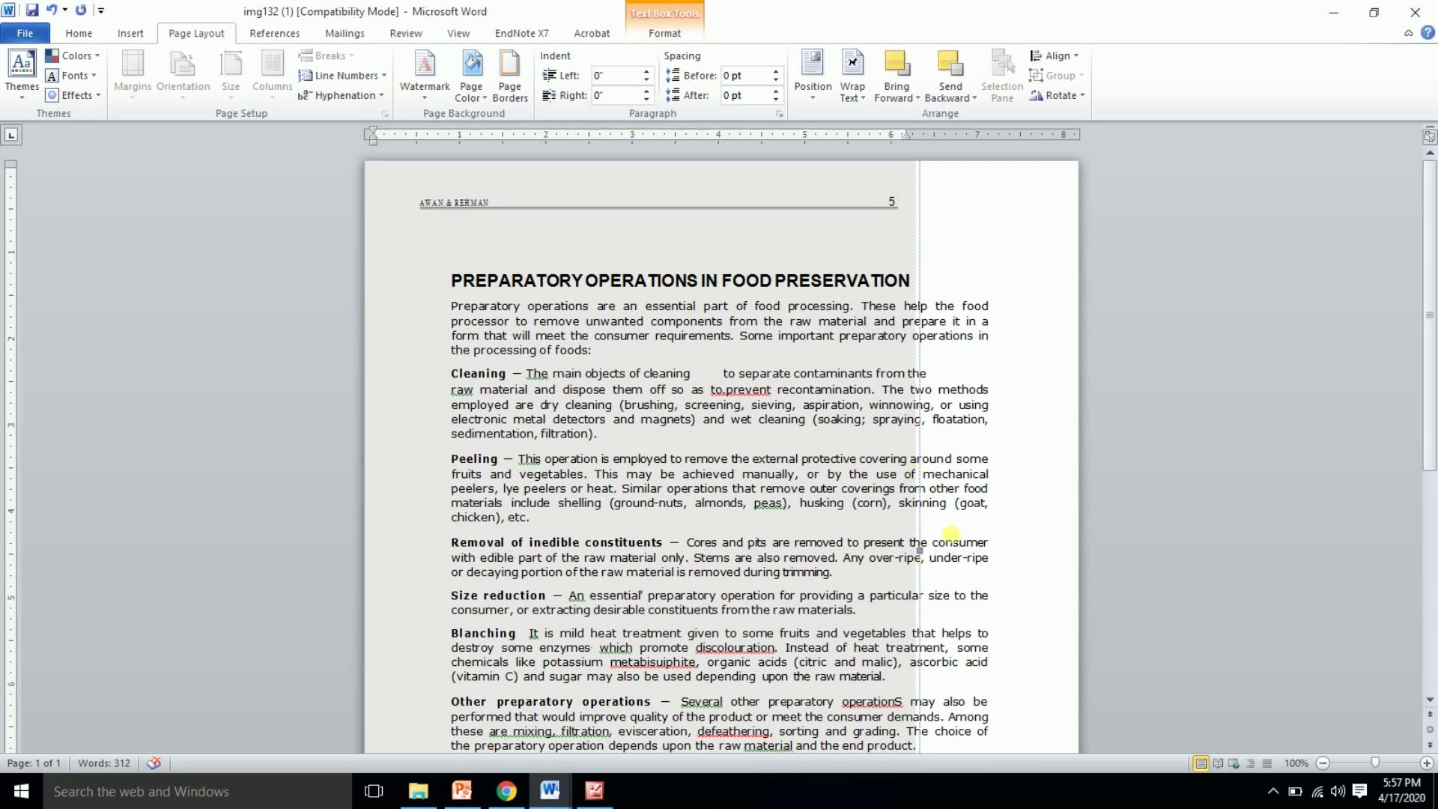
{"action": "left_click", "coordinate": [909, 557]}
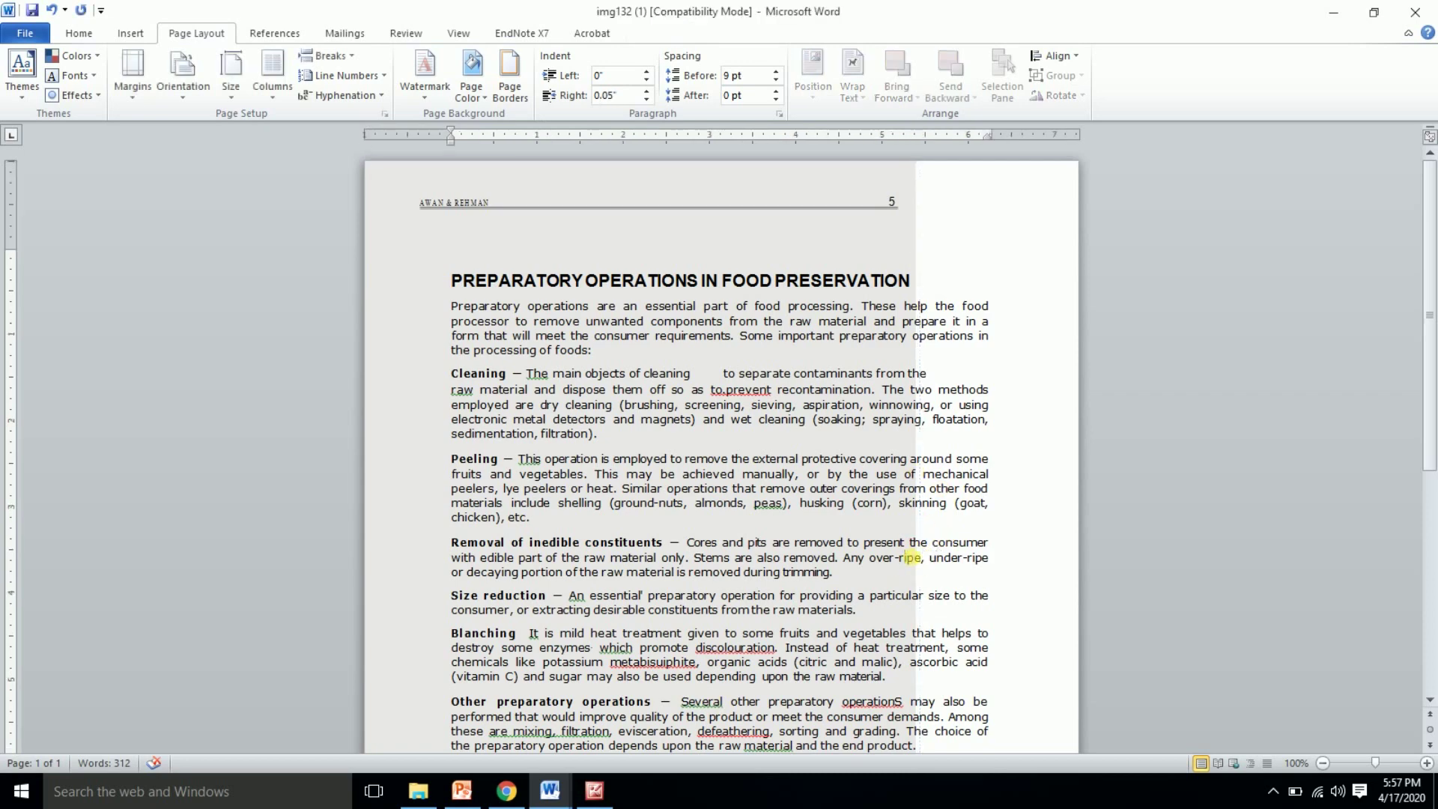
{"action": "left_click", "coordinate": [863, 228]}
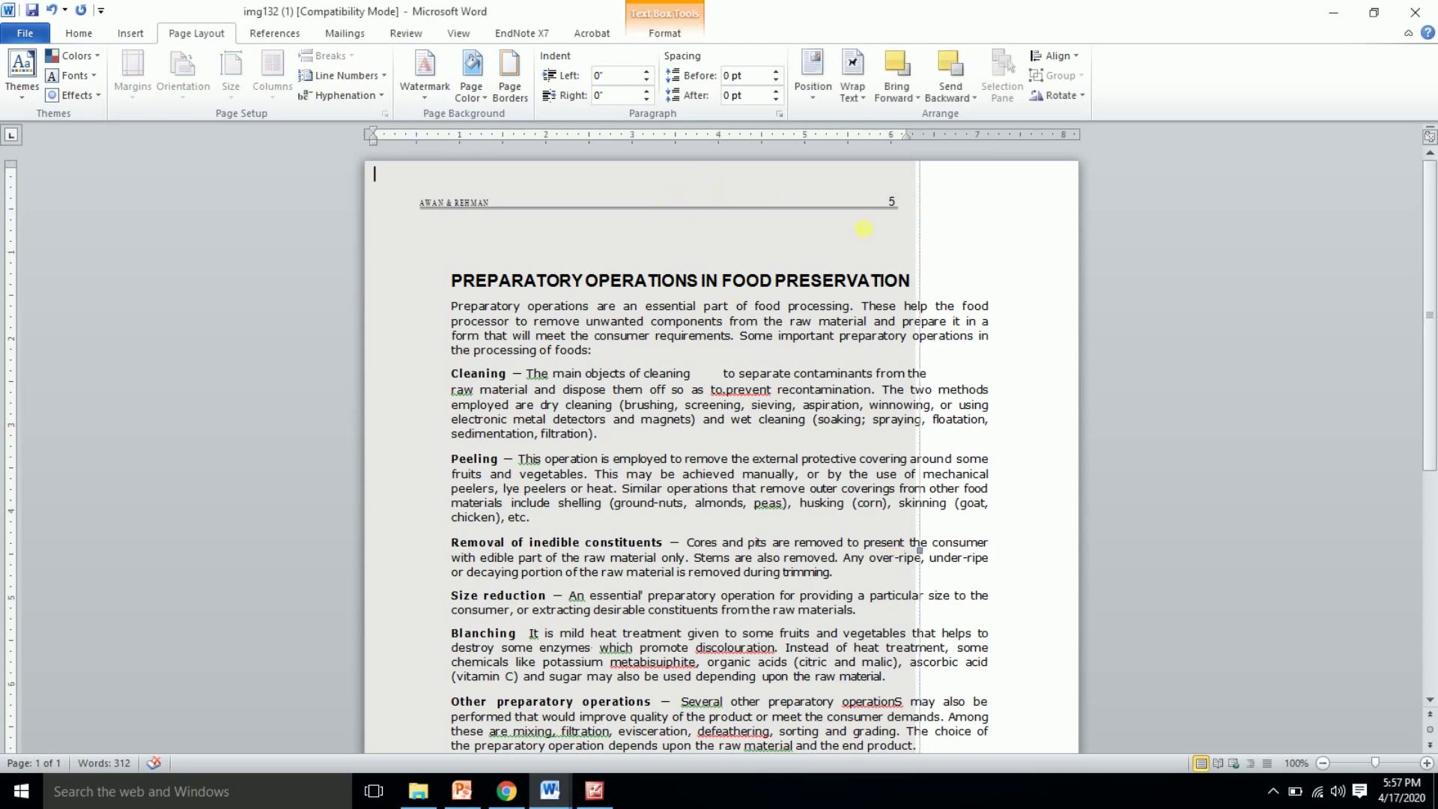
{"action": "left_click", "coordinate": [919, 227]}
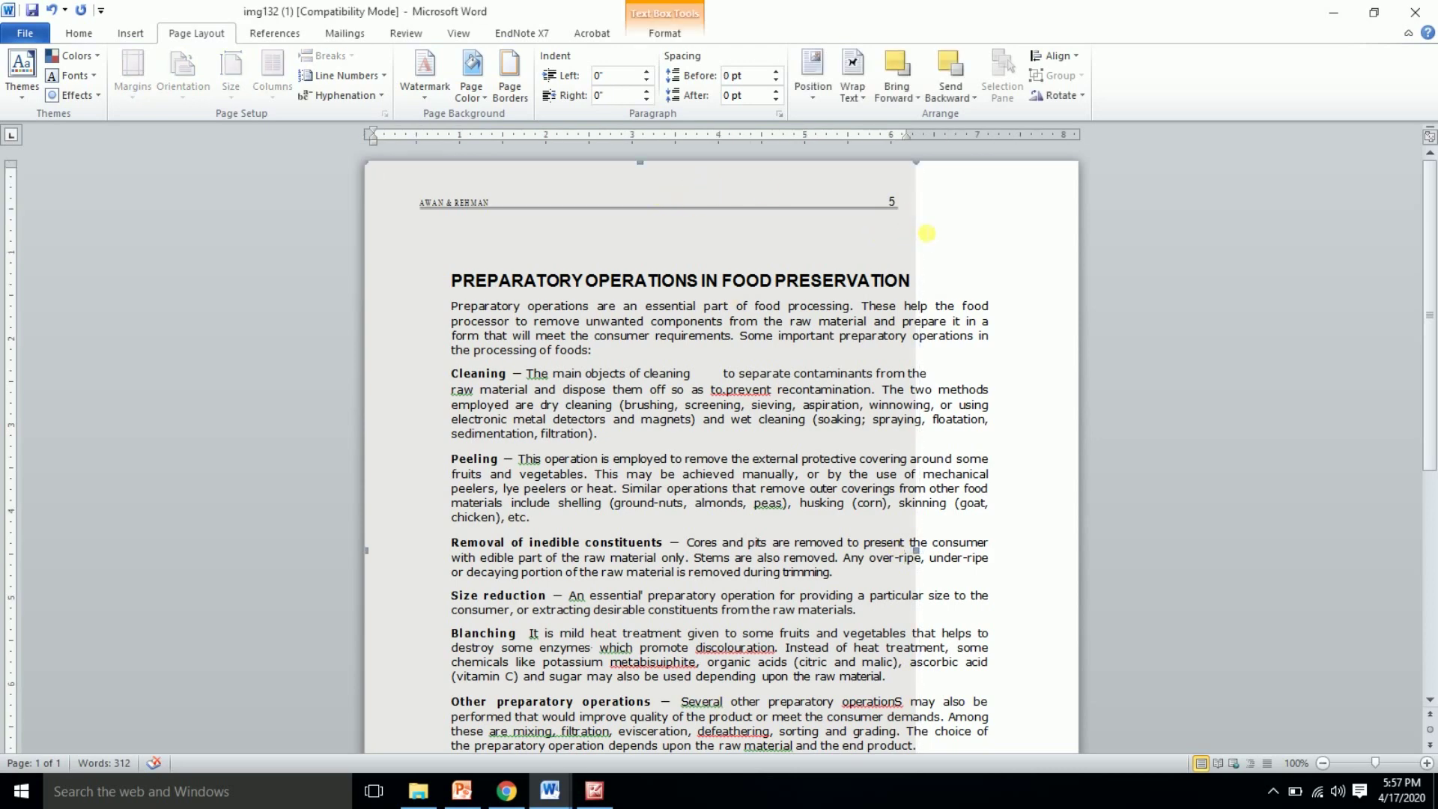
{"action": "left_click", "coordinate": [926, 233]}
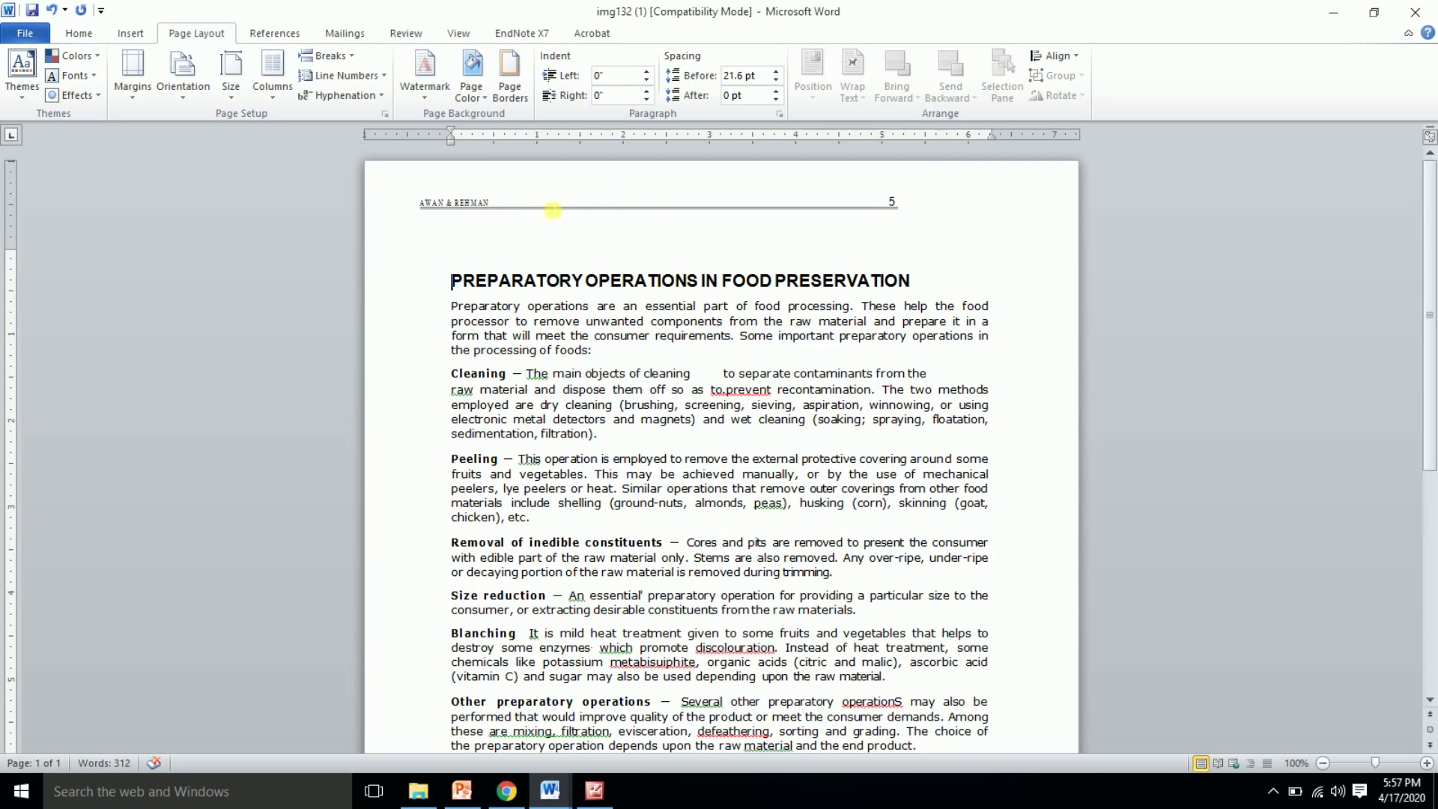
Step: Delete the header text box above the heading and the horizontal line beneath it
{"action": "left_click", "coordinate": [553, 211]}
{"action": "left_click", "coordinate": [555, 200]}
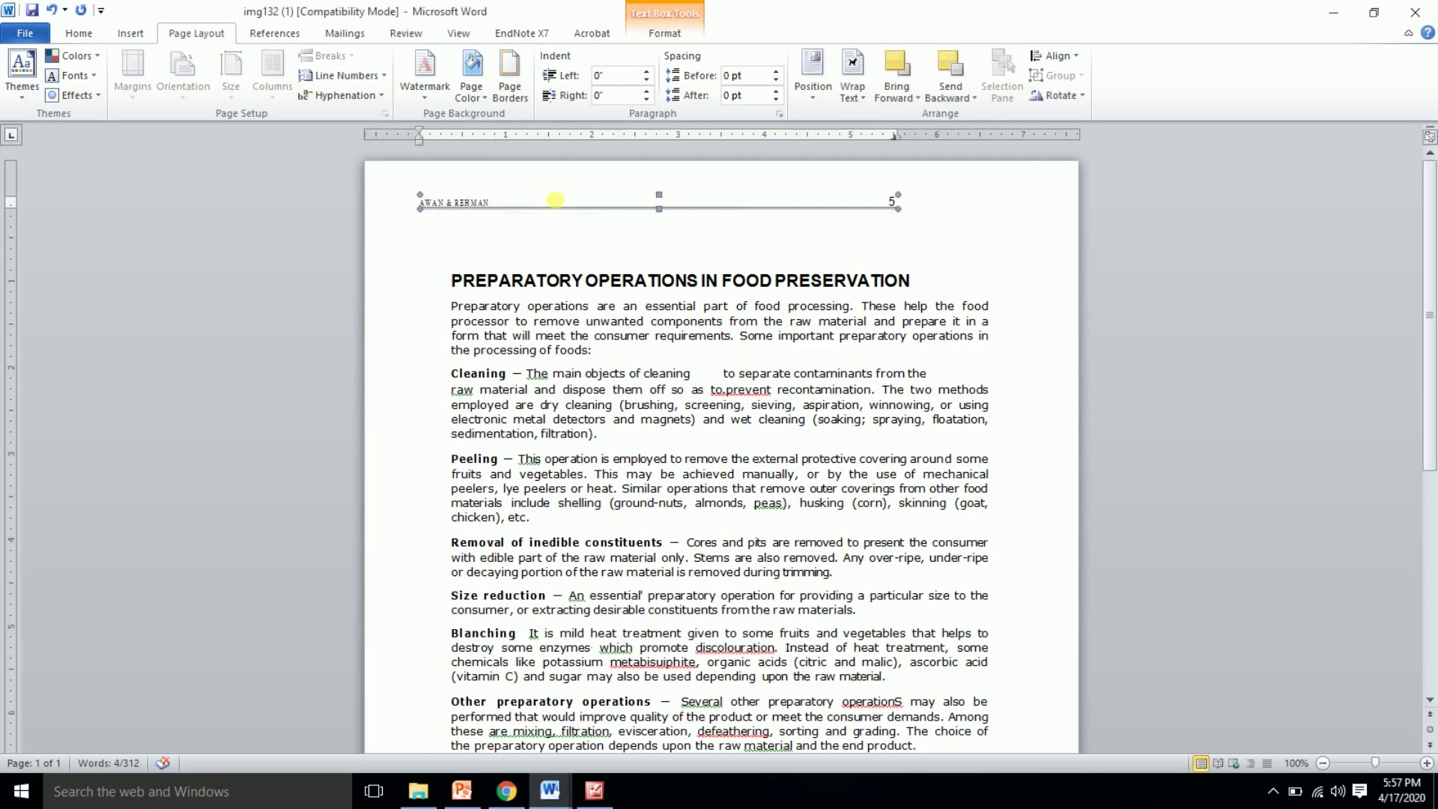
{"action": "key", "text": "Delete"}
{"action": "key", "text": "Delete"}
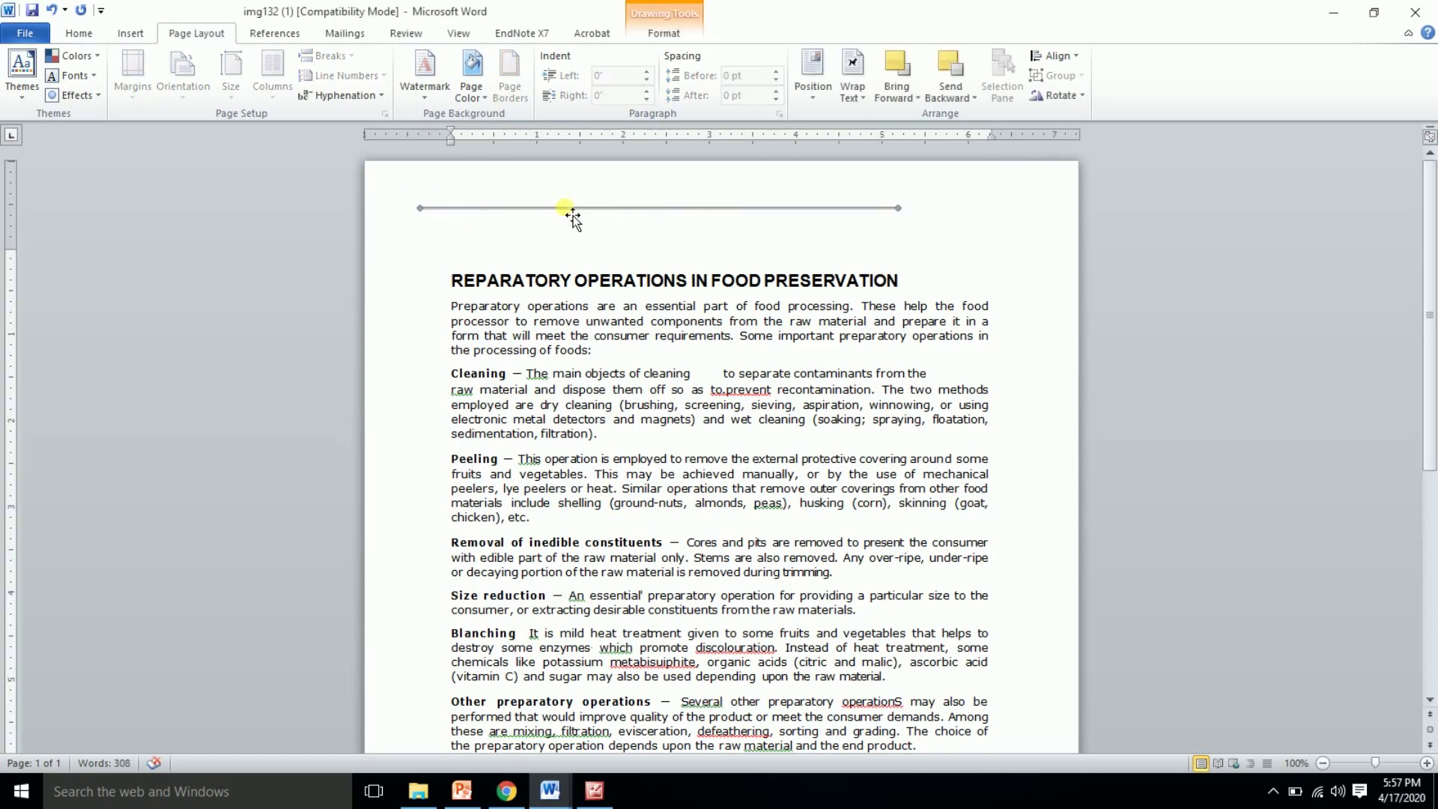
{"action": "key", "text": "Delete"}
Step: Format the whole text as justified with 0" right indent, 0 pt spacing before and 1.5 line spacing
{"action": "left_click", "coordinate": [574, 282]}
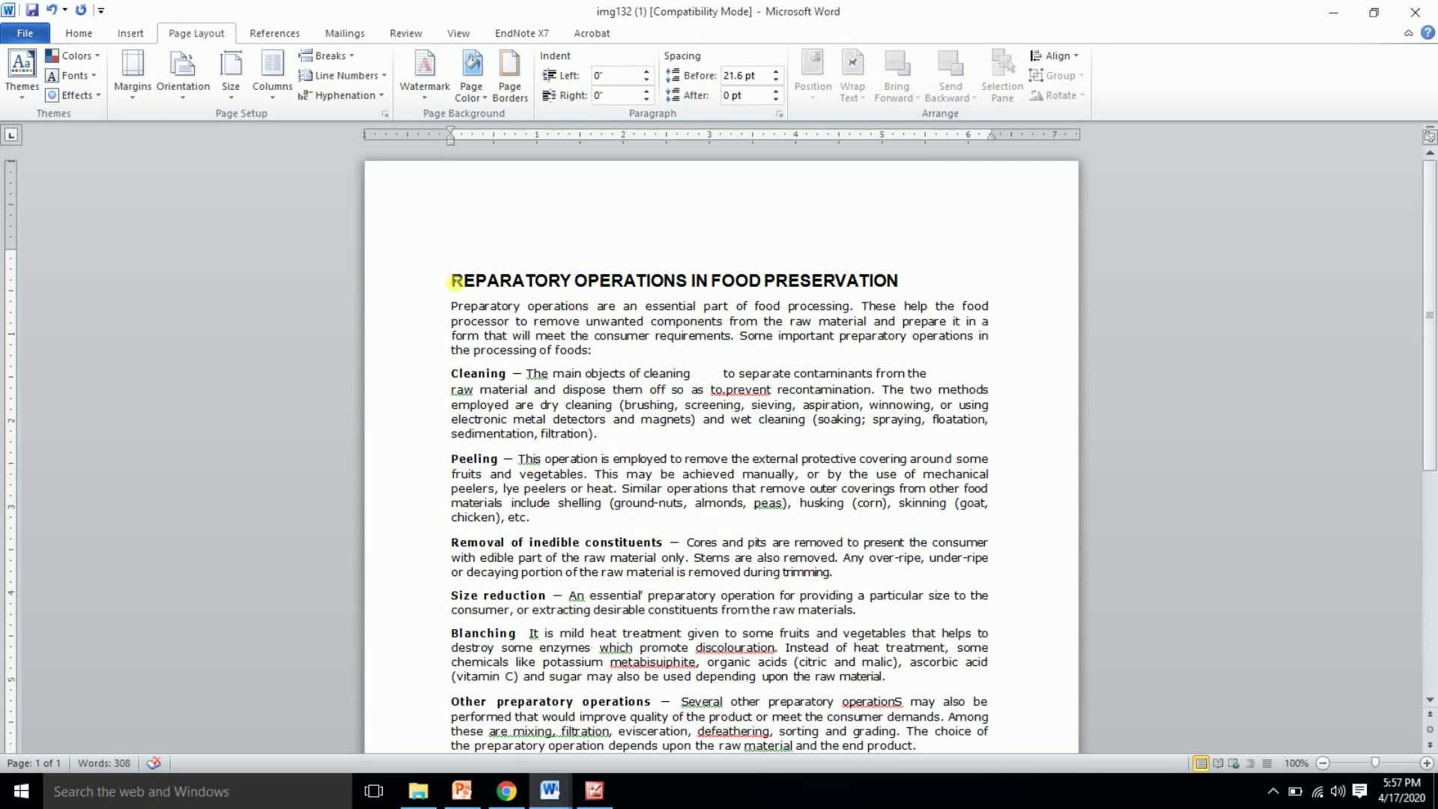
{"action": "left_click_drag", "start_coordinate": [454, 281], "coordinate": [930, 802]}
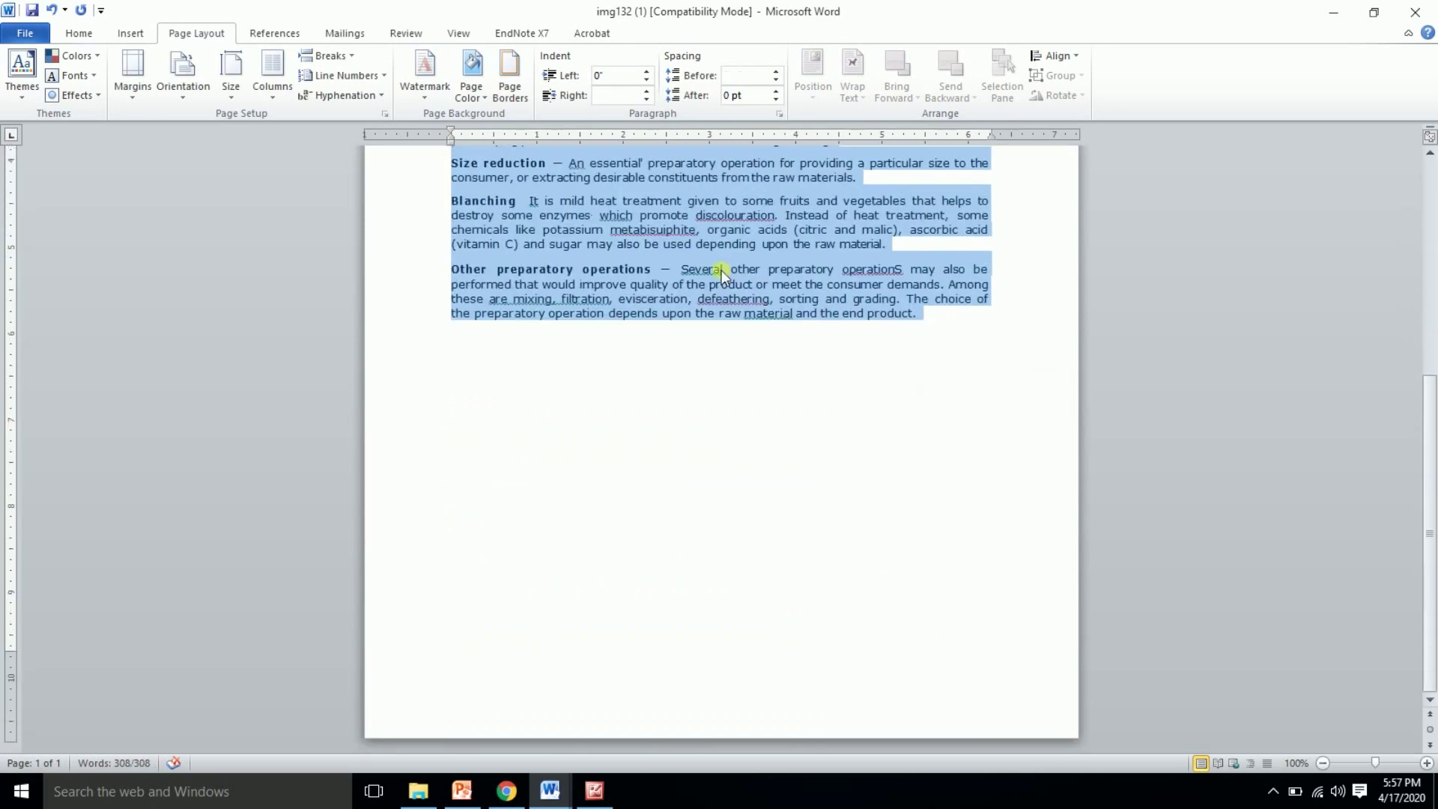
{"action": "right_click", "coordinate": [643, 235]}
{"action": "left_click", "coordinate": [699, 357]}
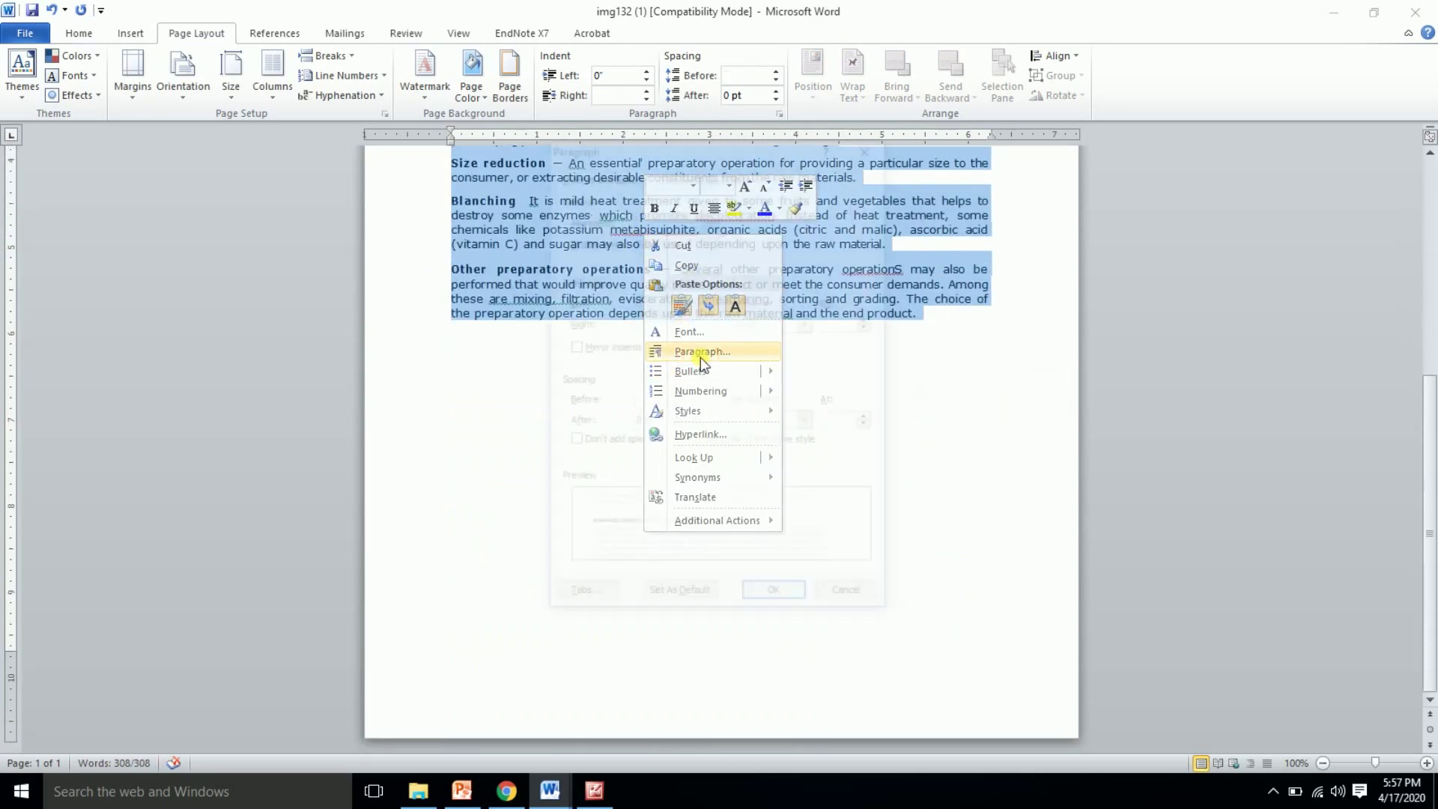
{"action": "left_click", "coordinate": [675, 323]}
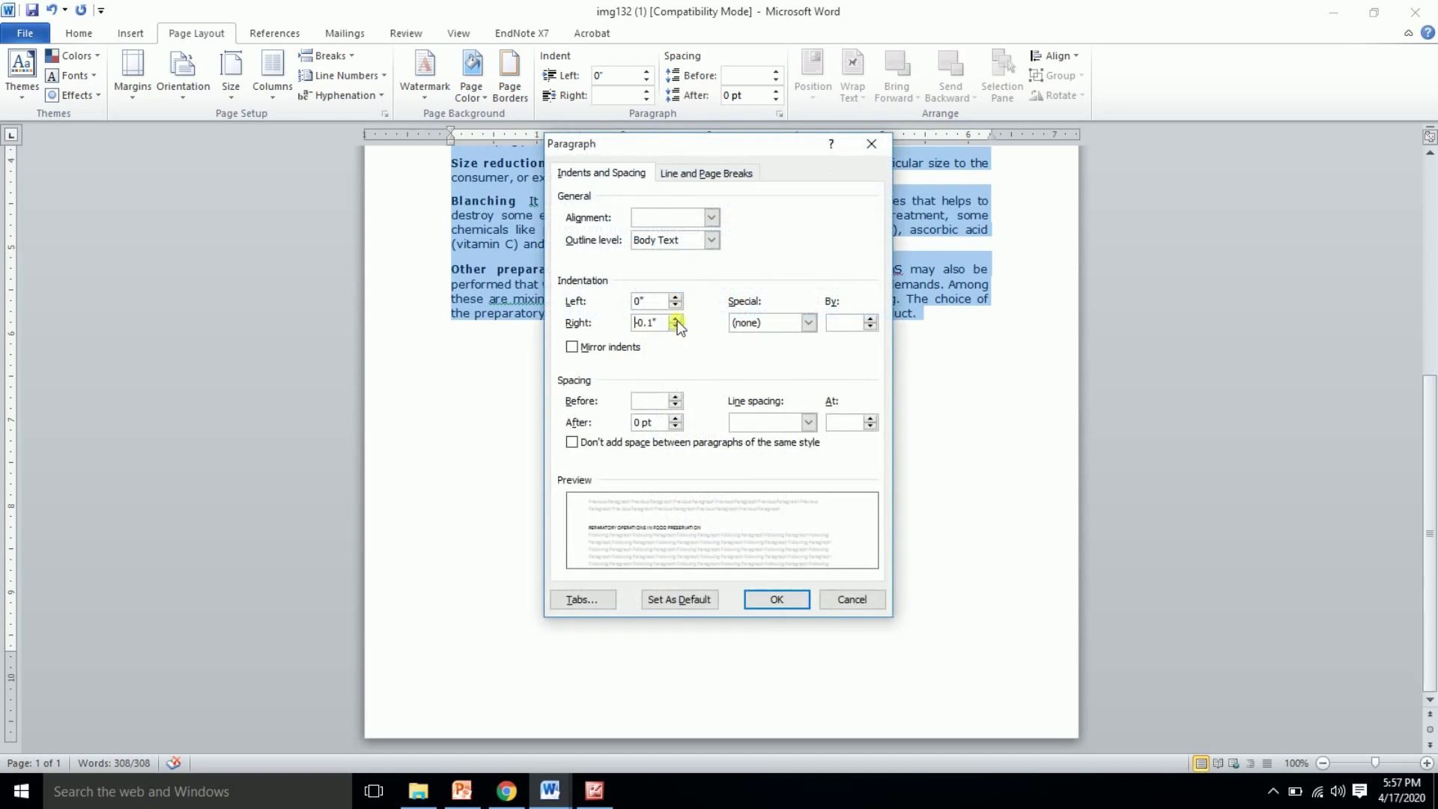
{"action": "left_click", "coordinate": [677, 401]}
{"action": "left_click", "coordinate": [783, 424]}
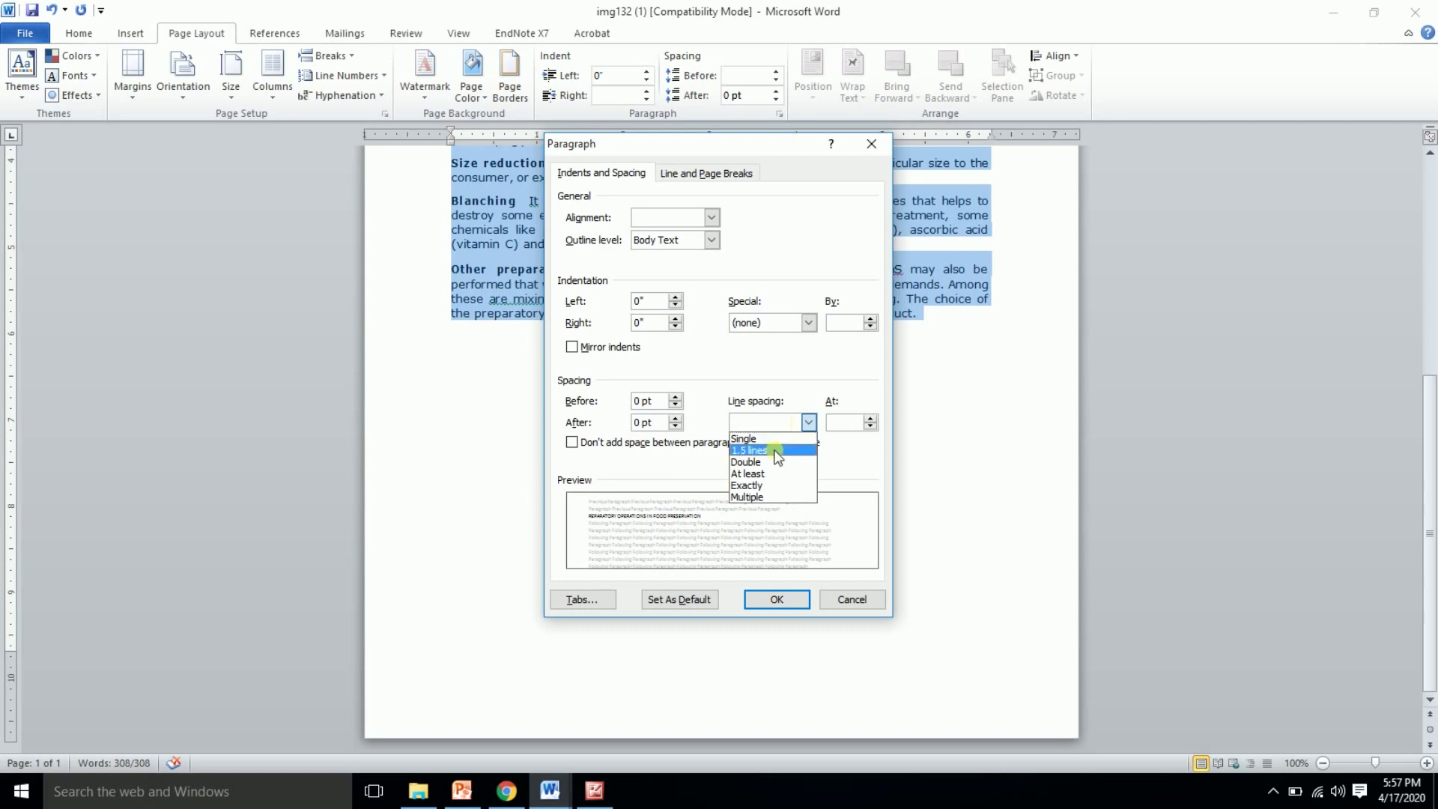
{"action": "left_click", "coordinate": [771, 450]}
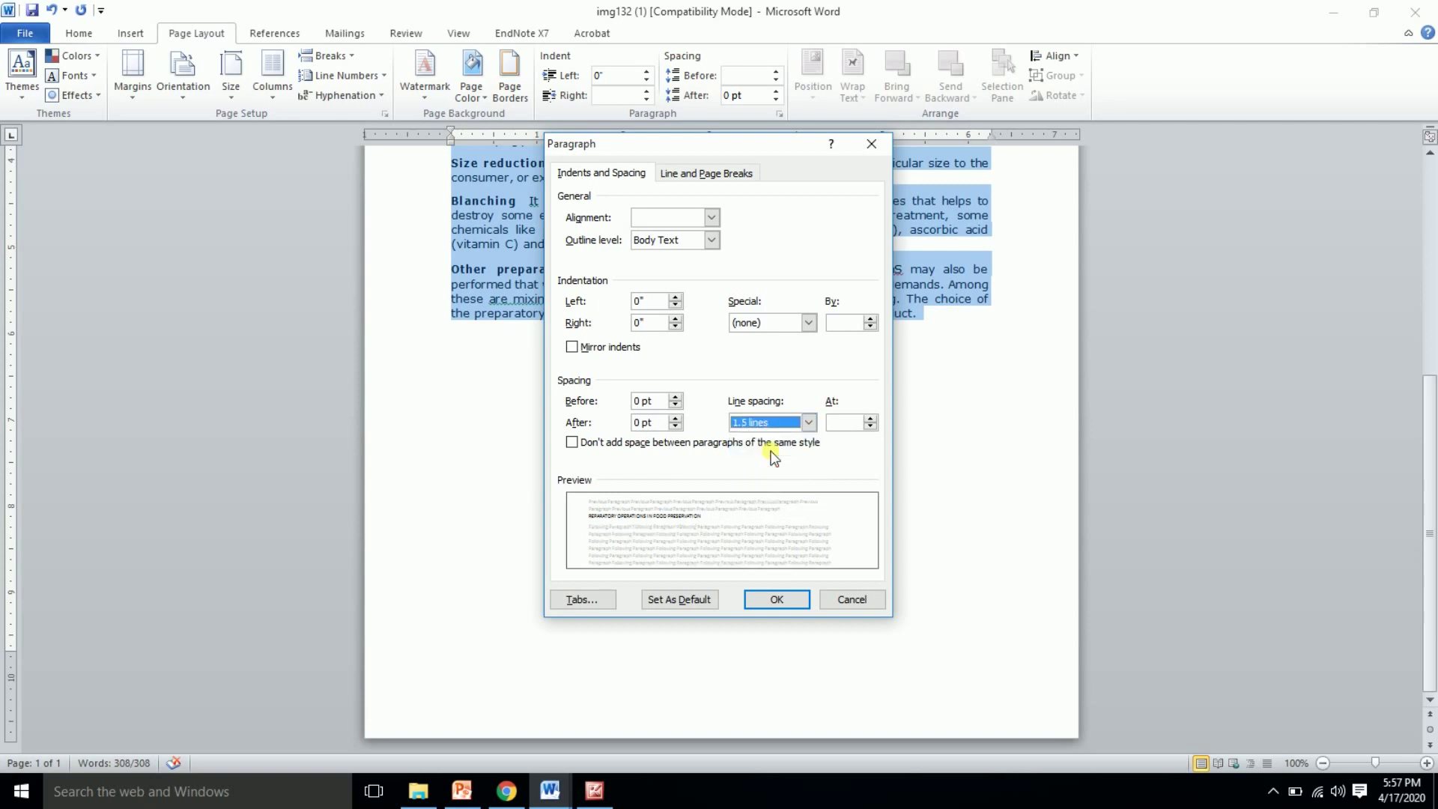
{"action": "left_click", "coordinate": [712, 218]}
{"action": "left_click", "coordinate": [667, 273]}
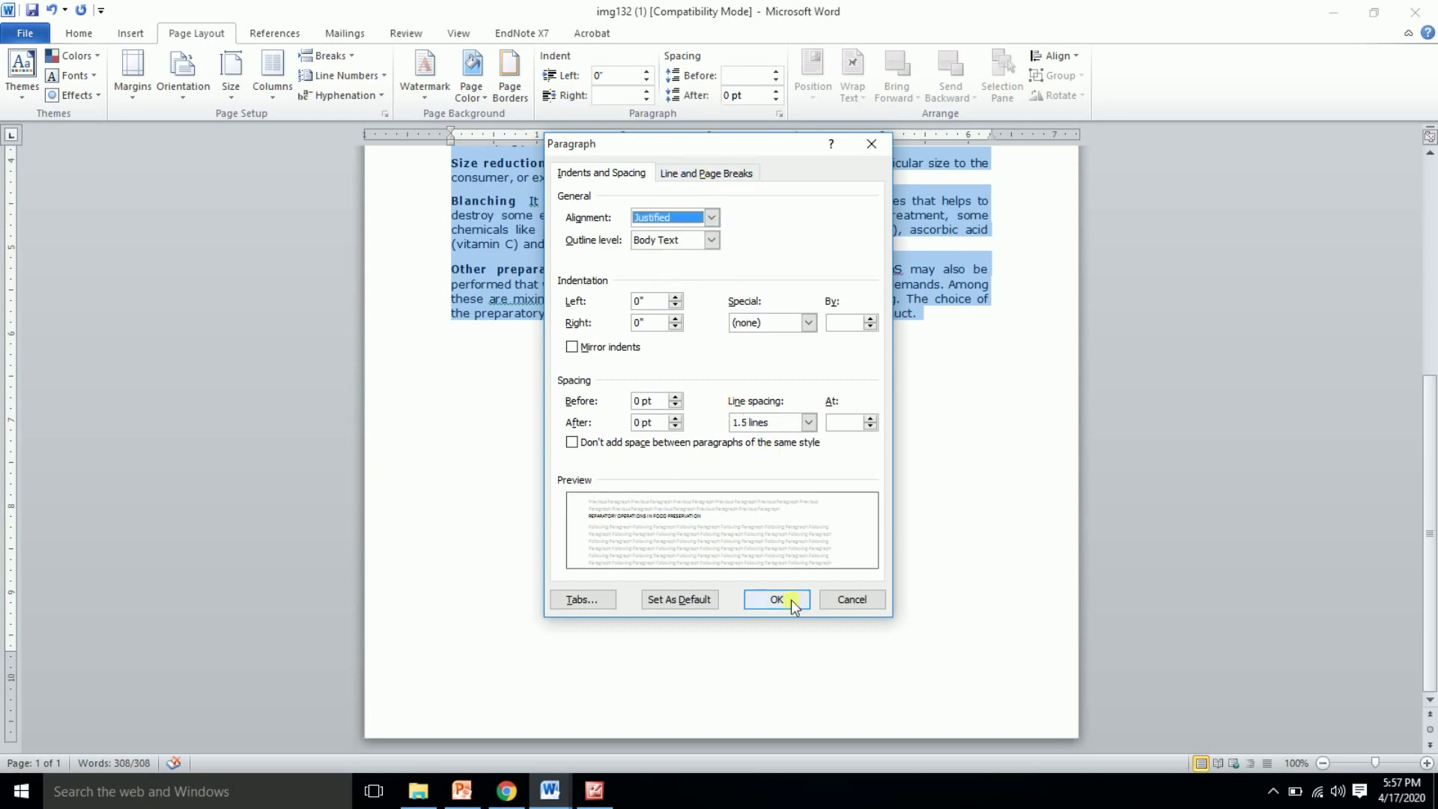
{"action": "left_click", "coordinate": [764, 600]}
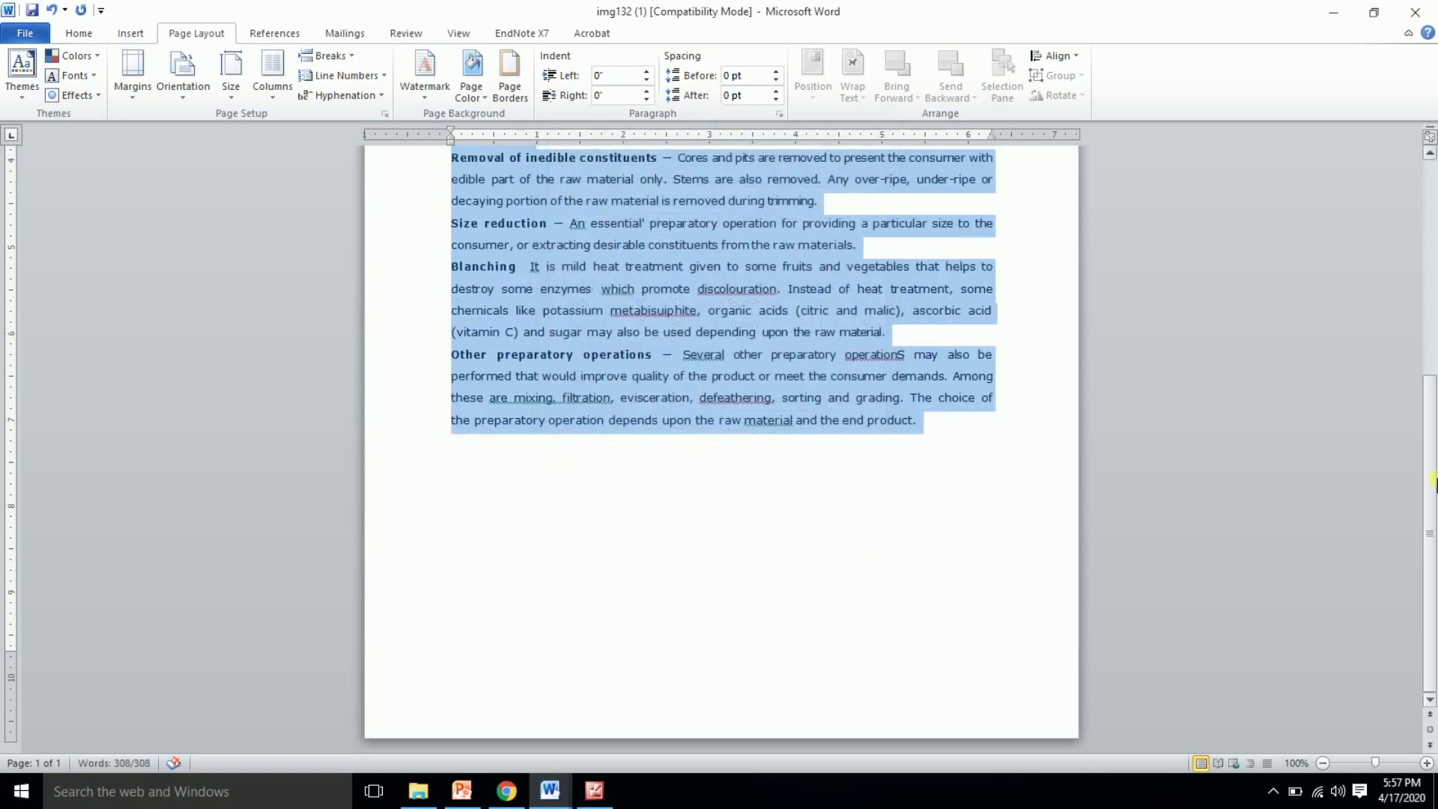
Step: Change the font of the whole selected text to Times New Roman, size 12
{"action": "scroll", "coordinate": [1411, 266], "scroll_direction": "up", "scroll_amount": 10}
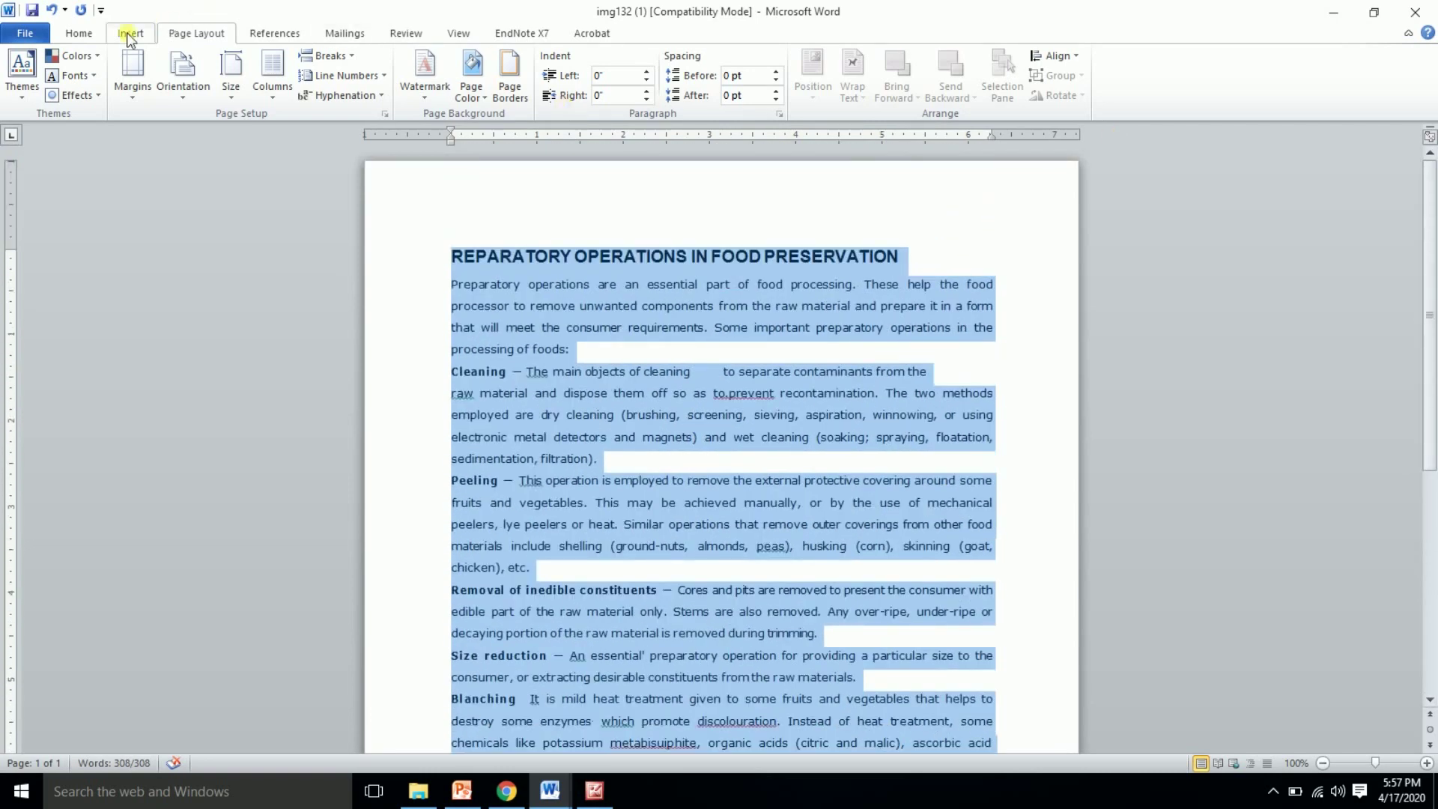
{"action": "left_click", "coordinate": [81, 33]}
{"action": "left_click", "coordinate": [212, 66]}
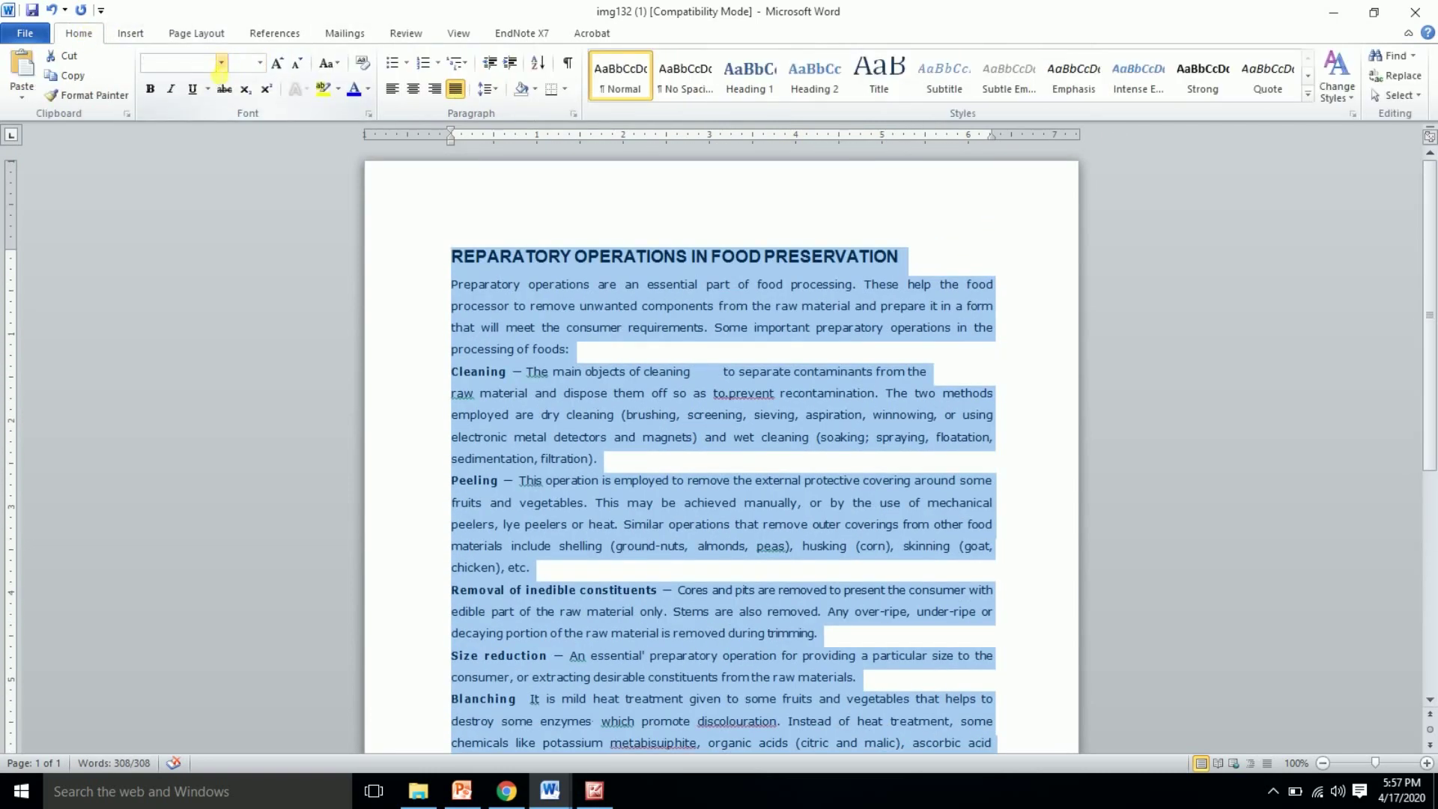
{"action": "type", "text": "Times New Roman"}
{"action": "key", "text": "Return"}
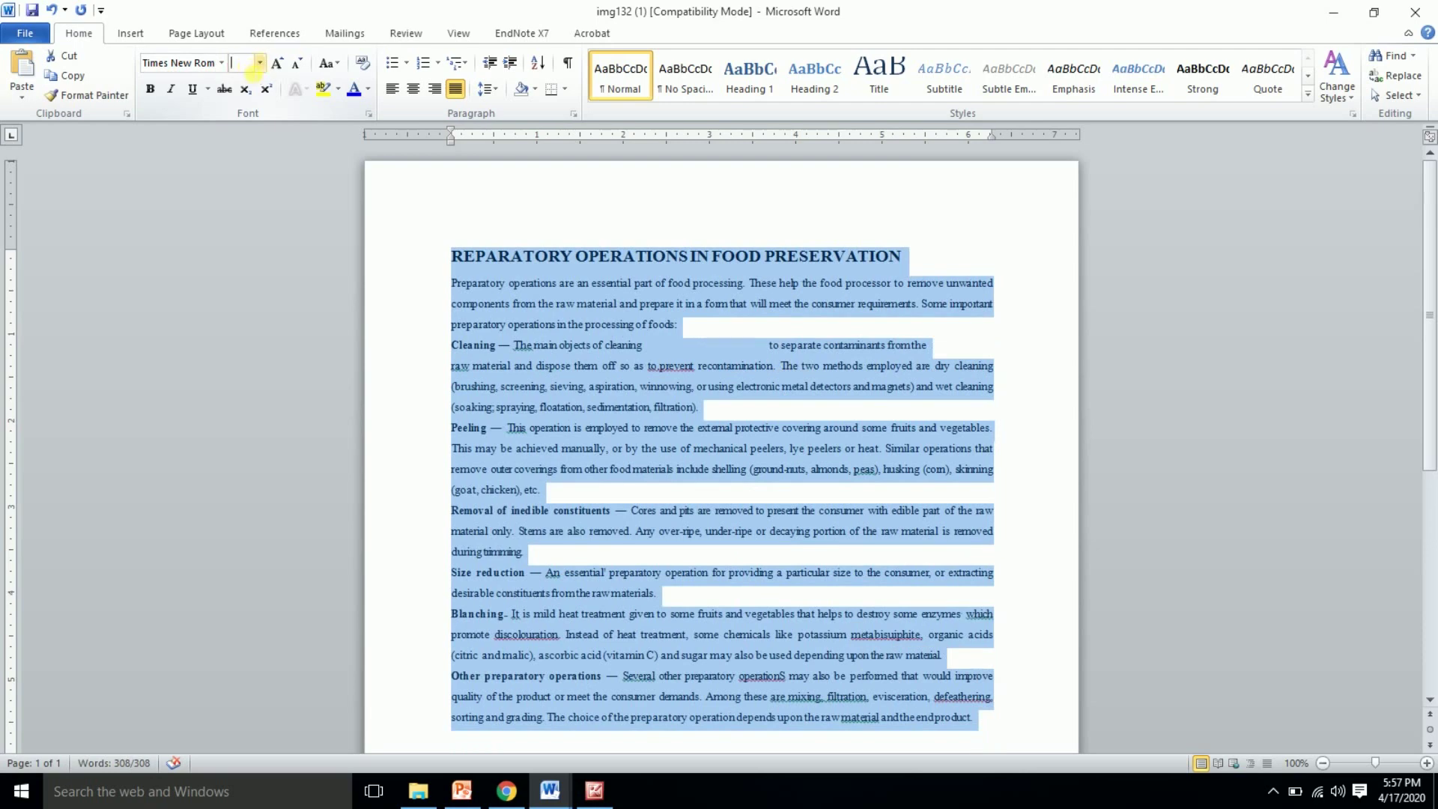
{"action": "type", "text": "12"}
{"action": "key", "text": "Return"}
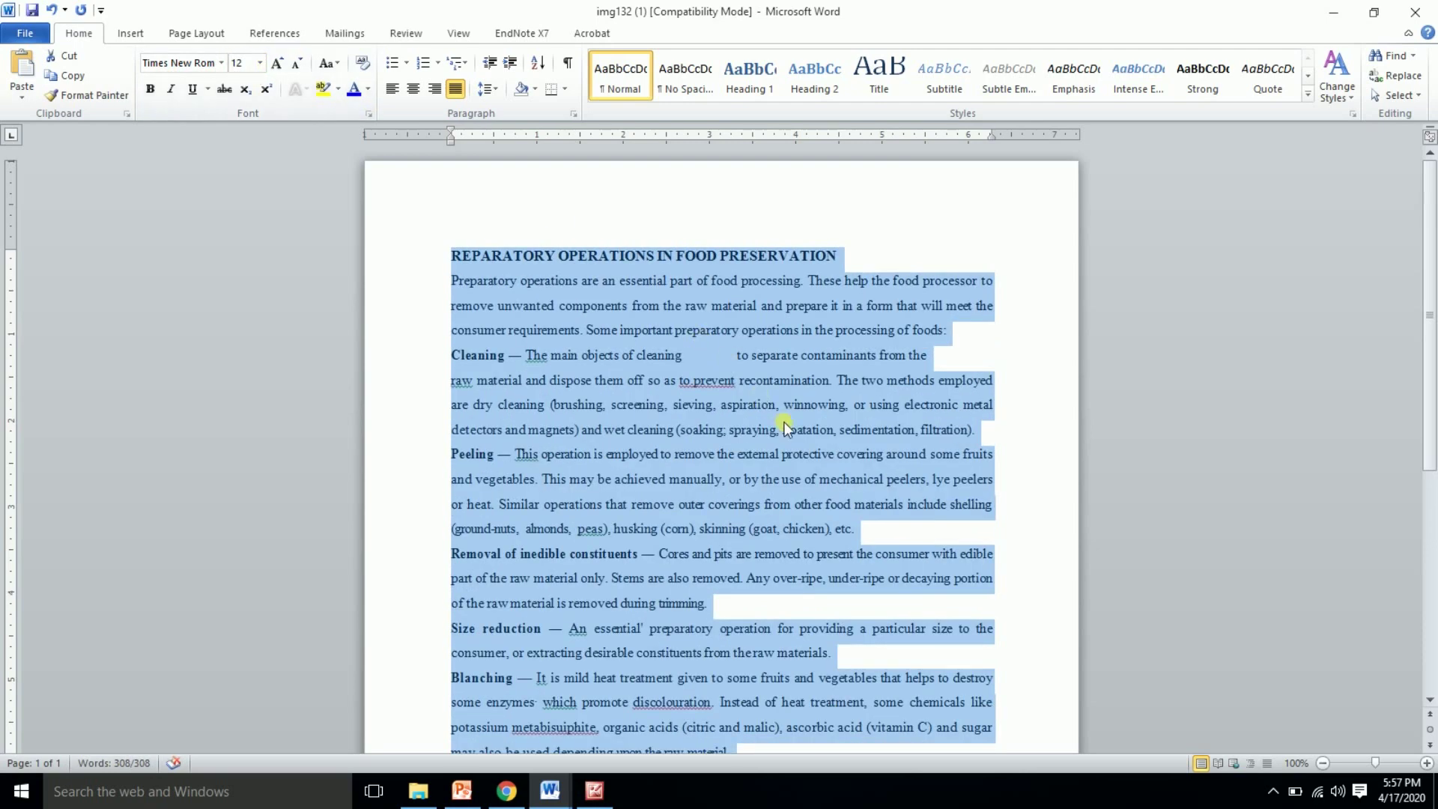
Step: Close the gap after "cleaning" in the Cleaning paragraph, correct "to.prevent" to "to prevent", and review the rest of the text
{"action": "left_click", "coordinate": [735, 356]}
{"action": "key", "text": "BackSpace"}
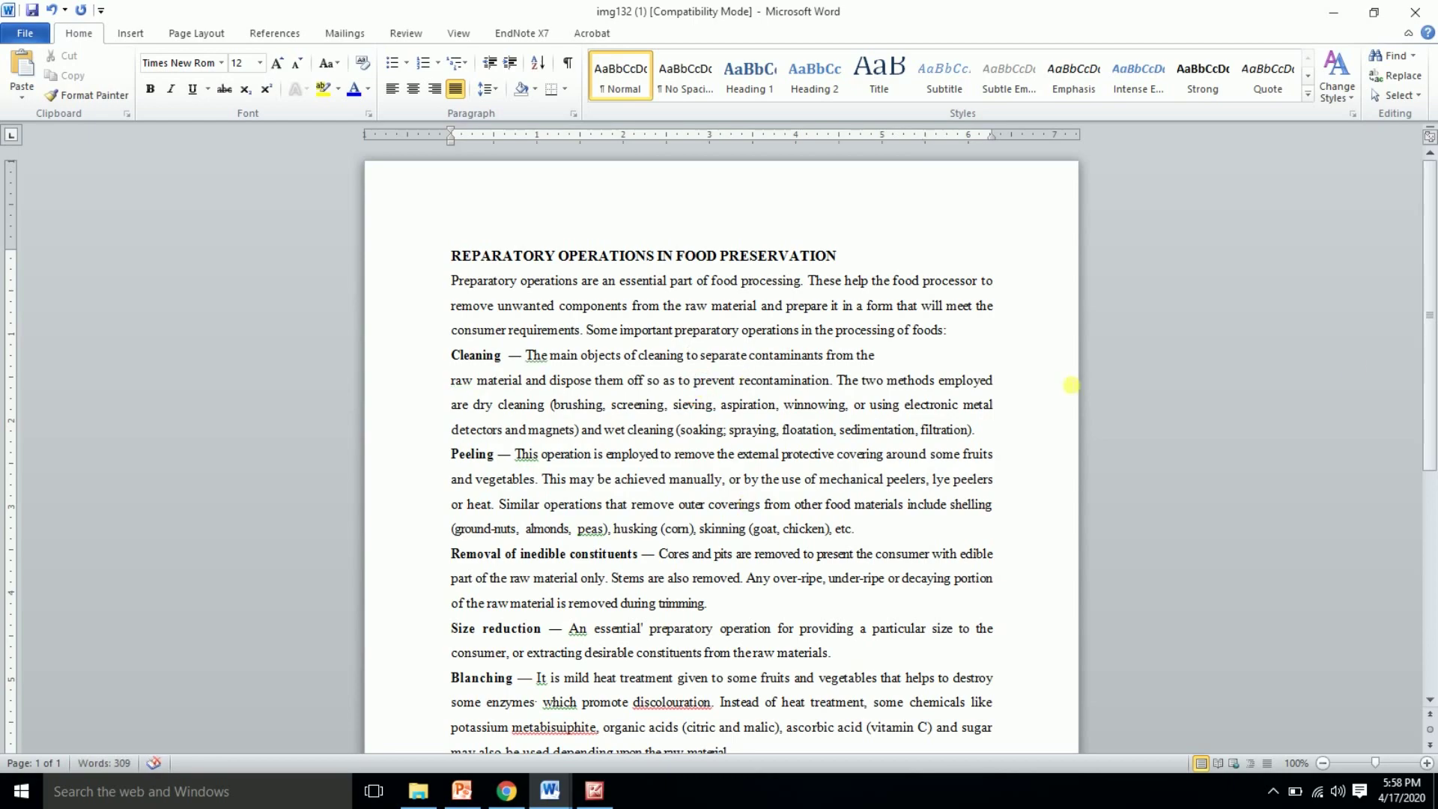
{"action": "scroll", "coordinate": [1425, 380], "scroll_direction": "down", "scroll_amount": 3}
{"action": "mouse_move", "coordinate": [1422, 376]}
{"action": "left_mouse_down"}
{"action": "mouse_move", "coordinate": [1409, 292]}
{"action": "mouse_move", "coordinate": [1429, 460]}
{"action": "mouse_move", "coordinate": [1410, 362]}
{"action": "left_mouse_up"}
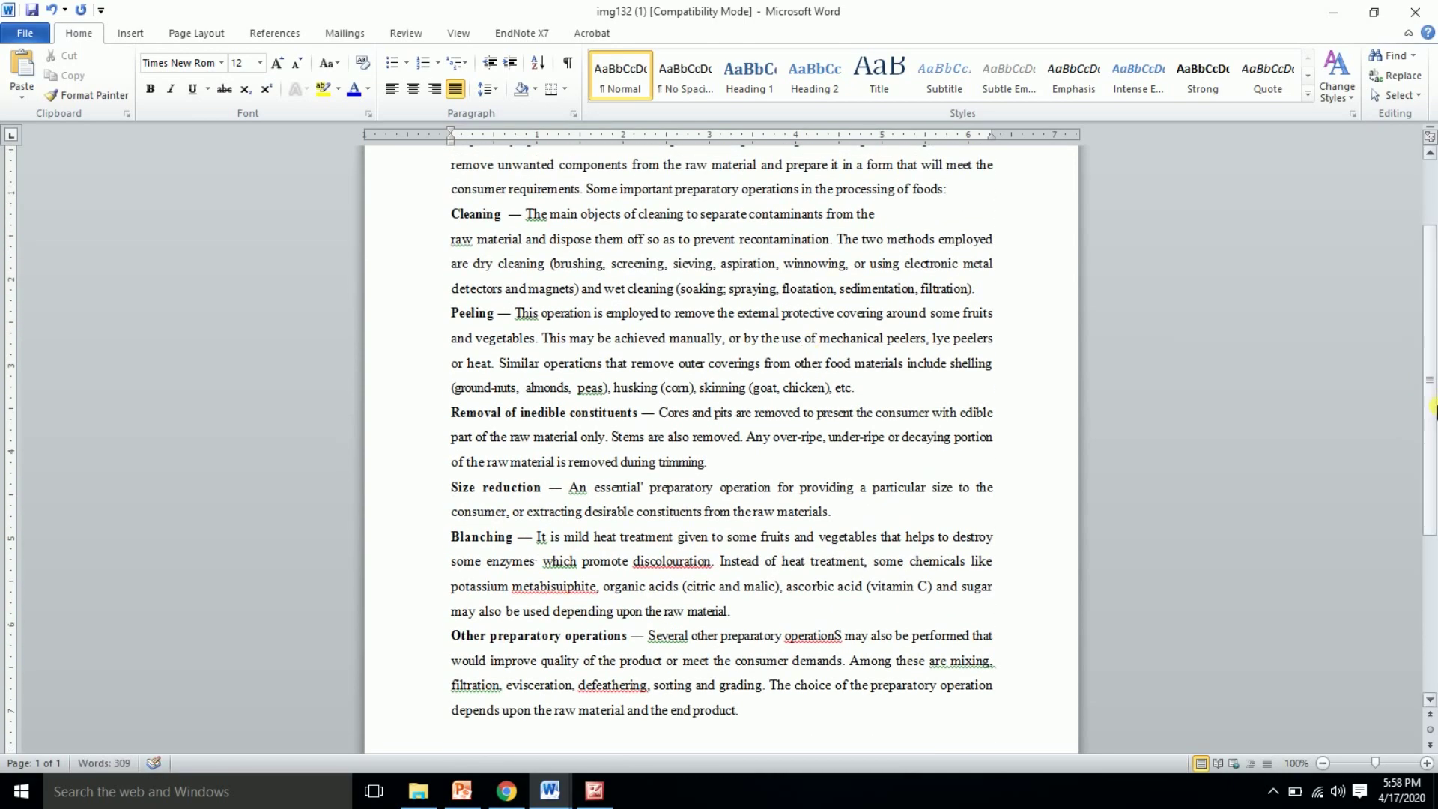
Step: Switch to onlineocr.net in Chrome, upload img132.pdf from the OCR folder and convert it to Microsoft Word (docx)
{"action": "mouse_move", "coordinate": [1433, 410]}
{"action": "left_mouse_down"}
{"action": "mouse_move", "coordinate": [1435, 344]}
{"action": "mouse_move", "coordinate": [1433, 403]}
{"action": "left_mouse_up"}
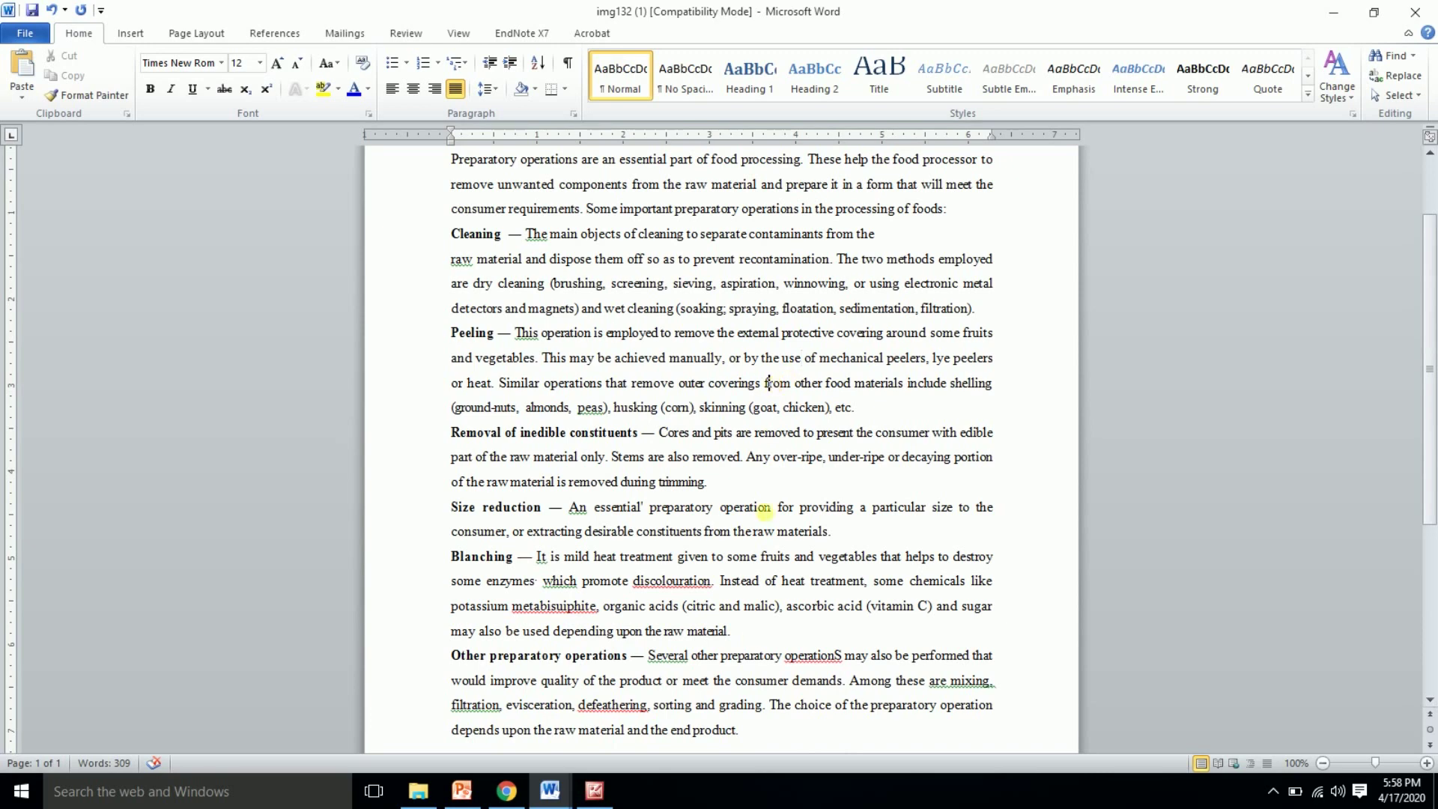
{"action": "left_click", "coordinate": [507, 791]}
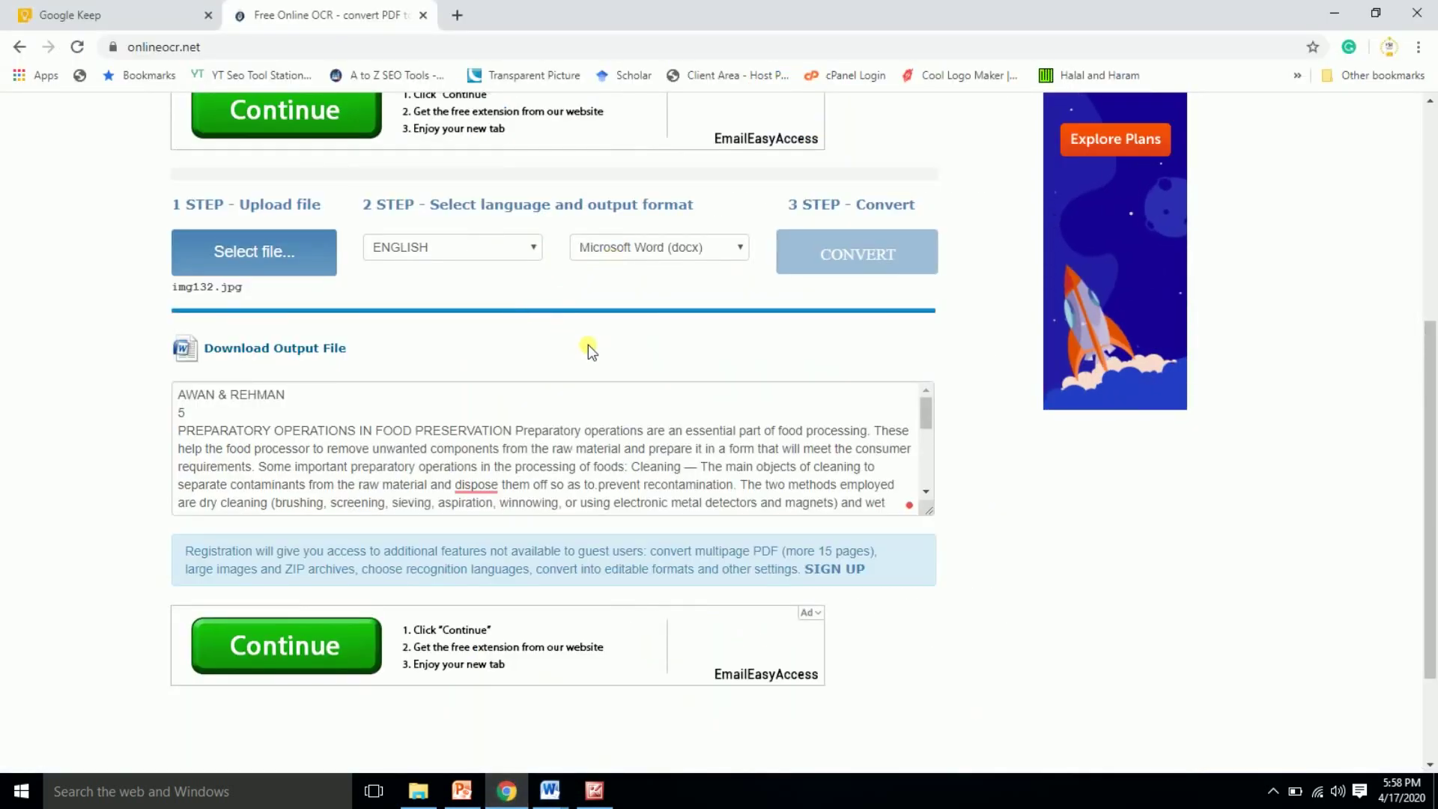
{"action": "left_click", "coordinate": [298, 255]}
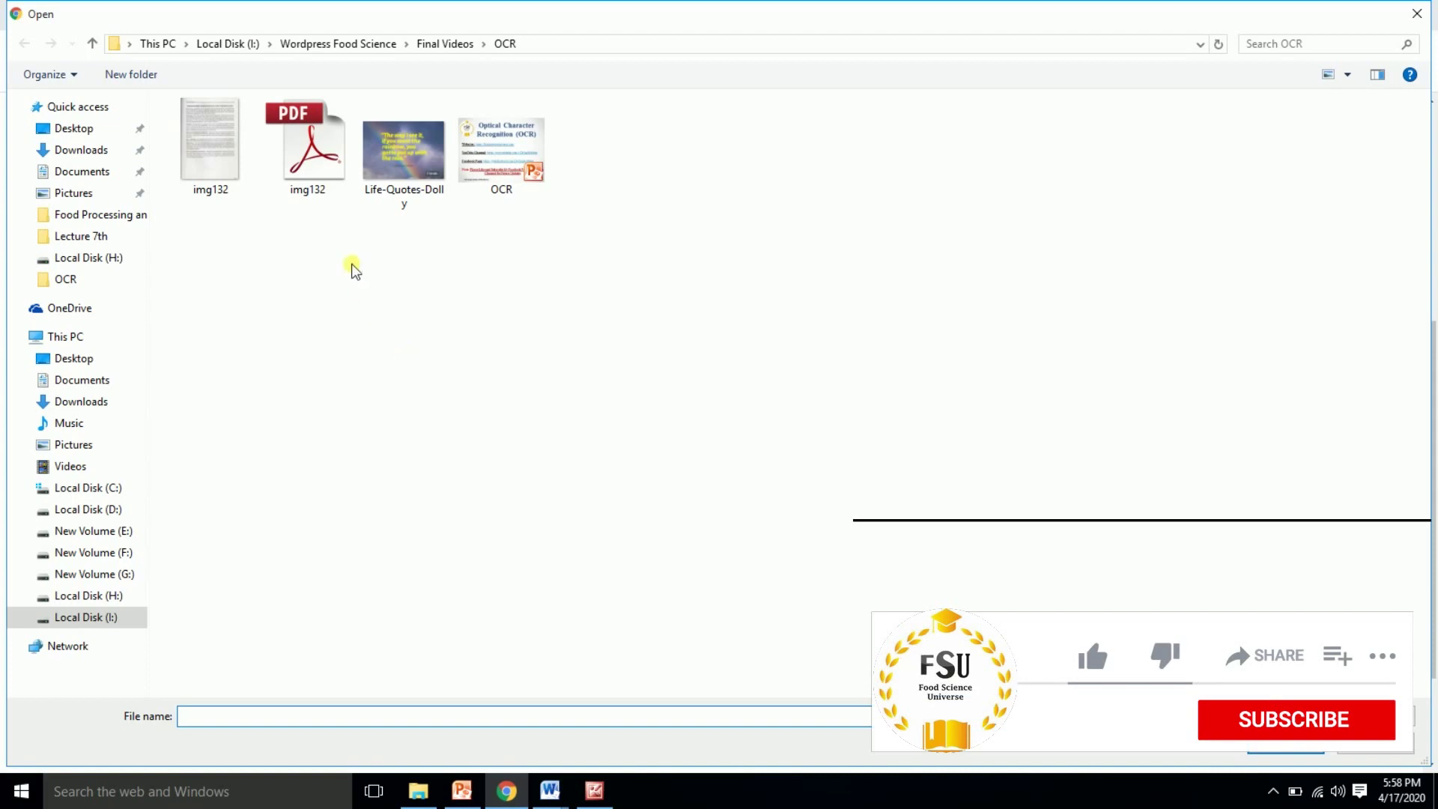
{"action": "double_click", "coordinate": [318, 151]}
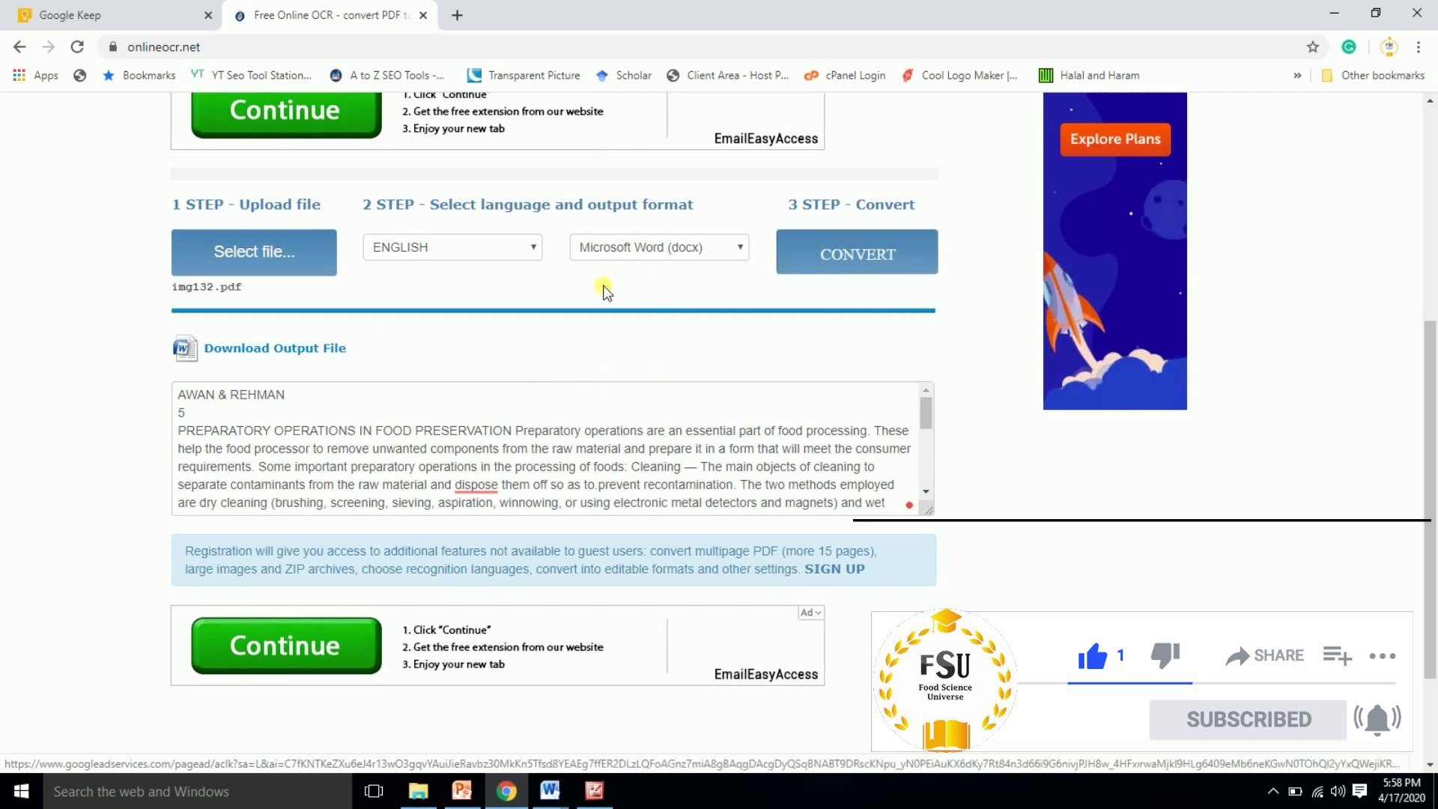
{"action": "left_click", "coordinate": [150, 17]}
{"action": "left_click", "coordinate": [306, 15]}
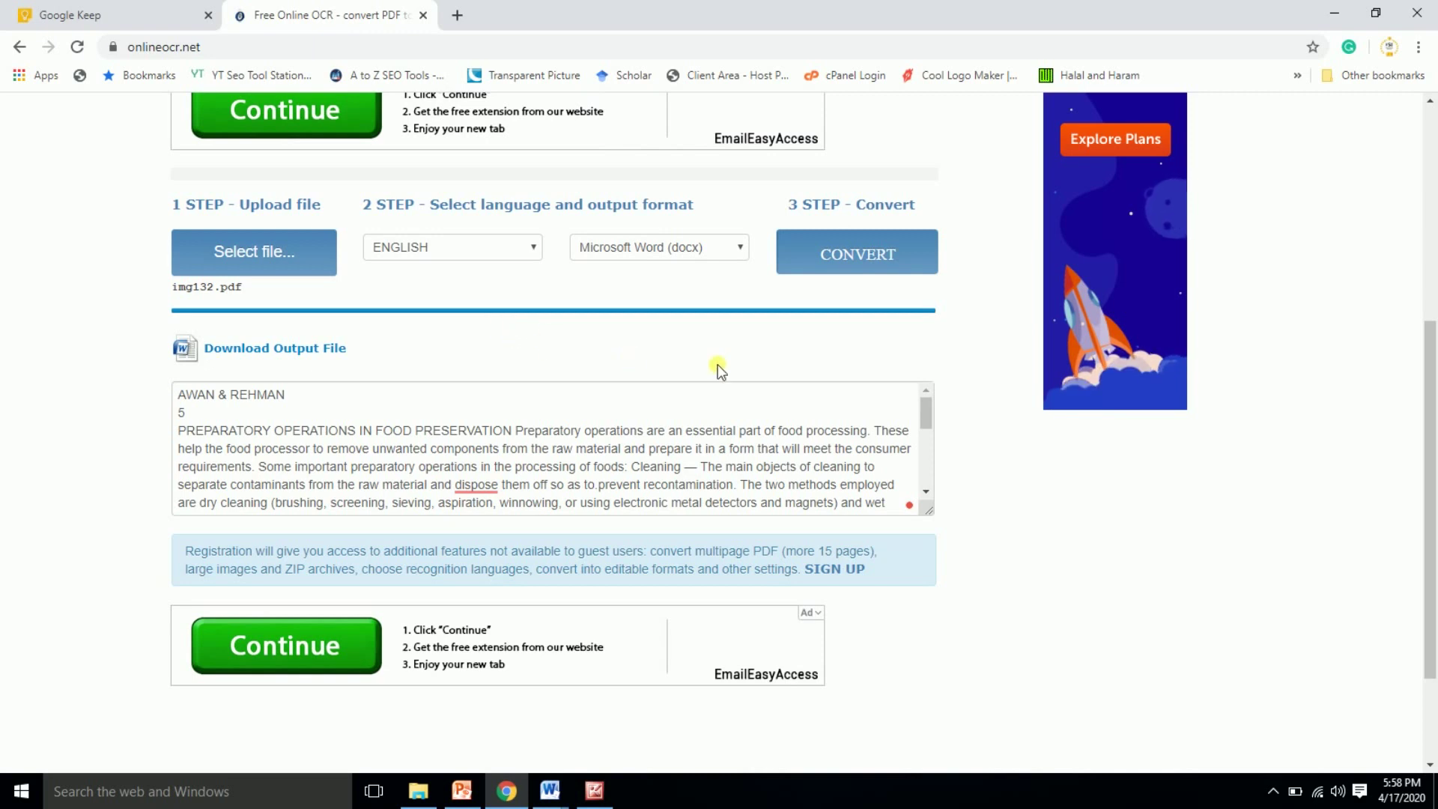
{"action": "left_click", "coordinate": [860, 250]}
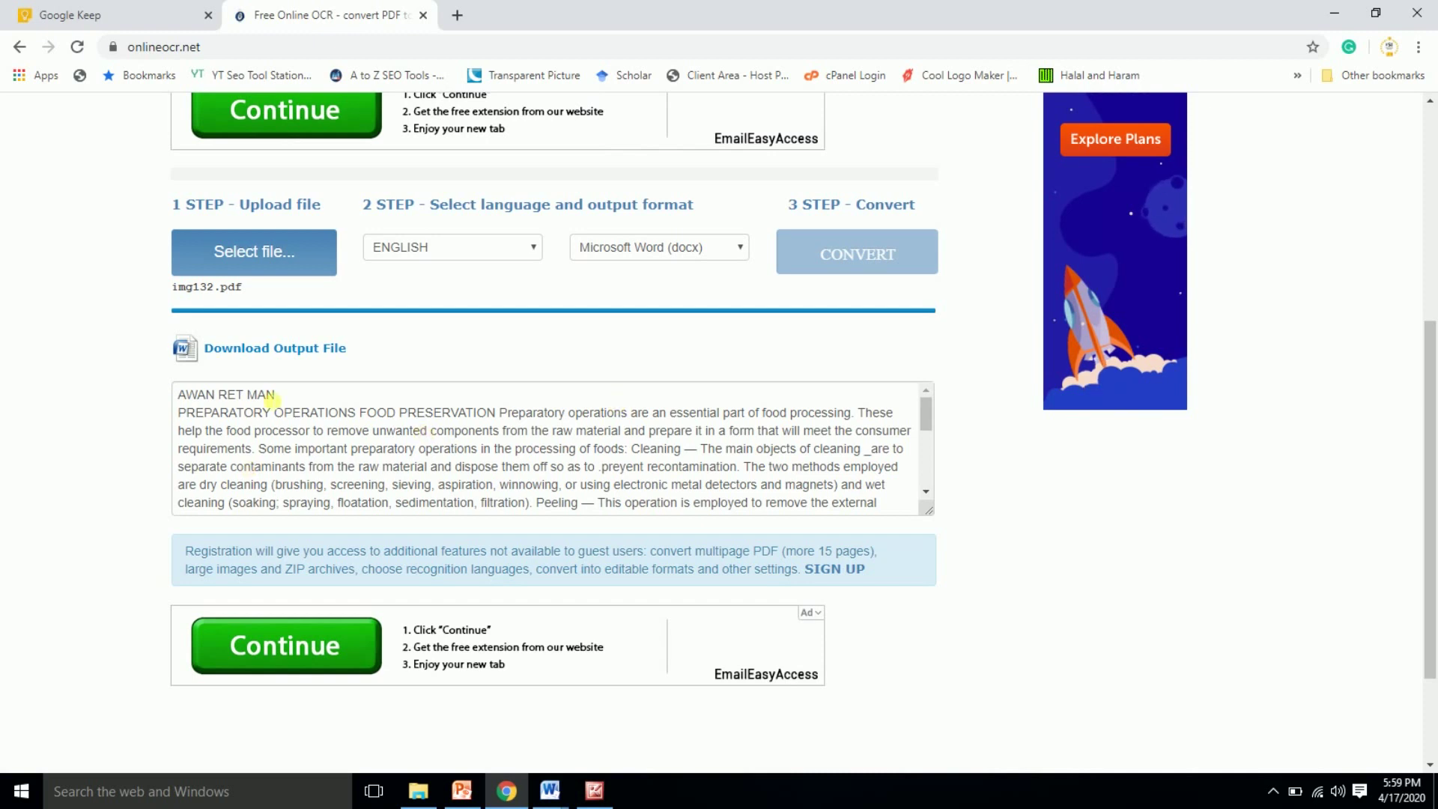
Step: Download the converted output file, open it in Word and enable editing
{"action": "left_click", "coordinate": [262, 350]}
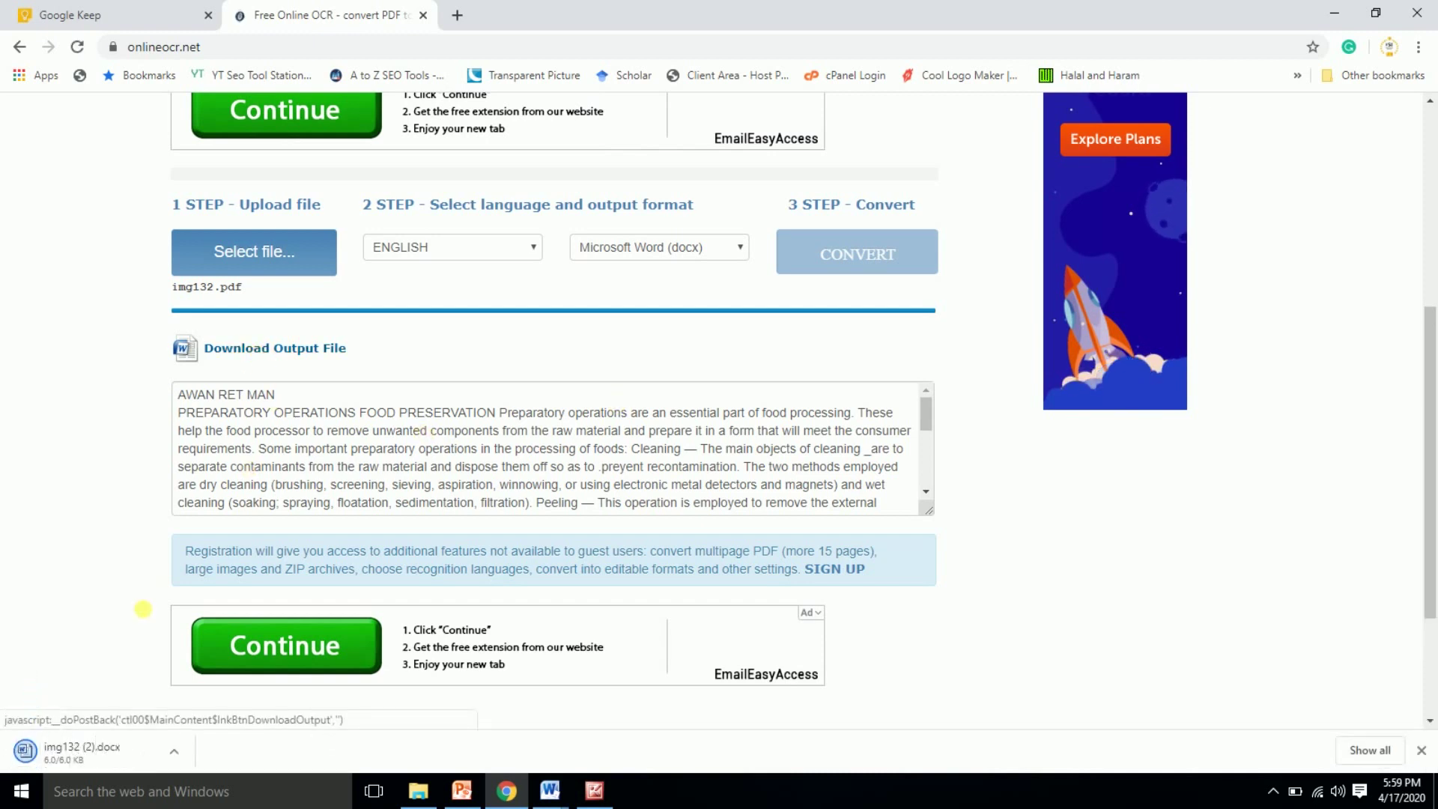
{"action": "left_click", "coordinate": [94, 744]}
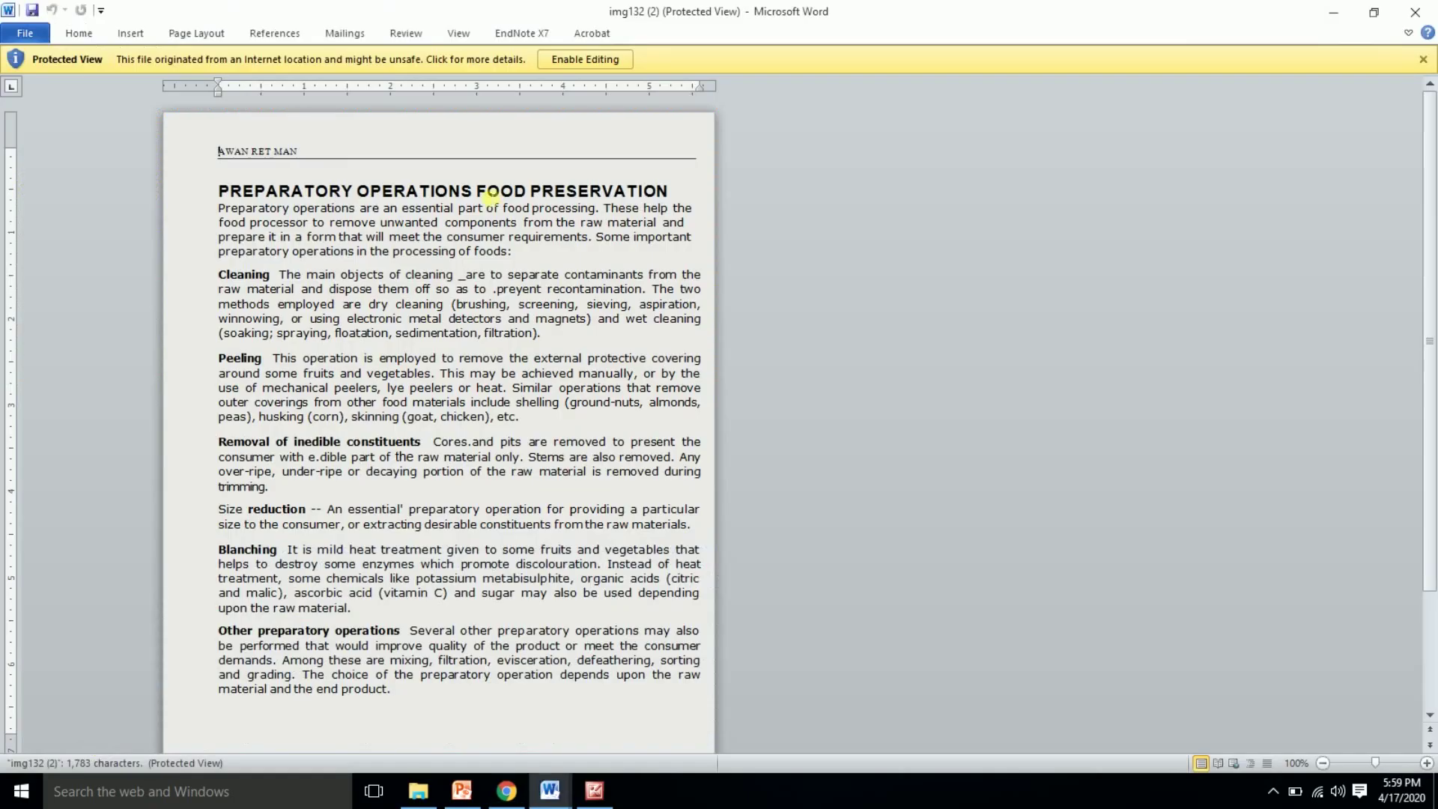
{"action": "left_click", "coordinate": [585, 60]}
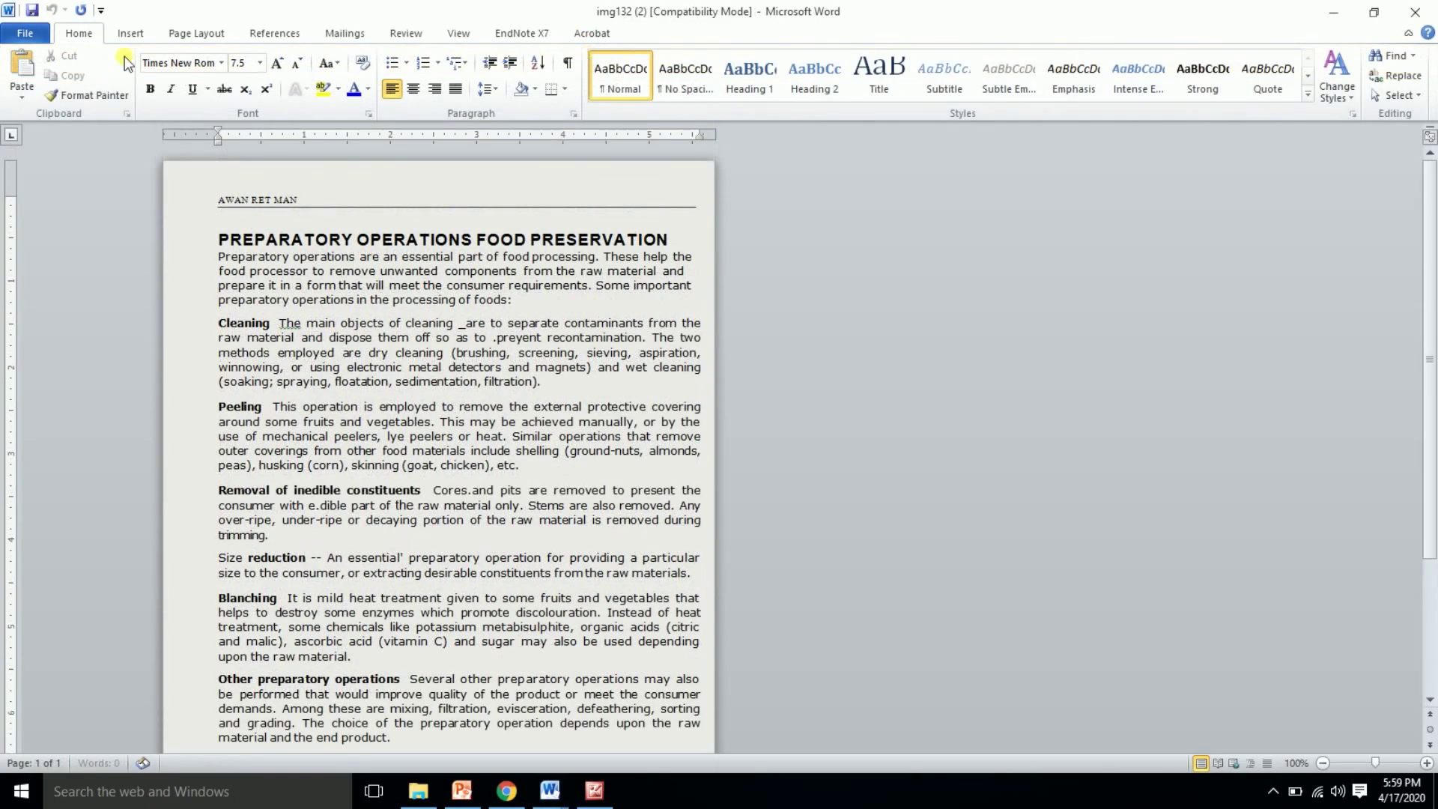
Step: Set 1" page margins and A4 paper size for the converted document
{"action": "left_click", "coordinate": [182, 33]}
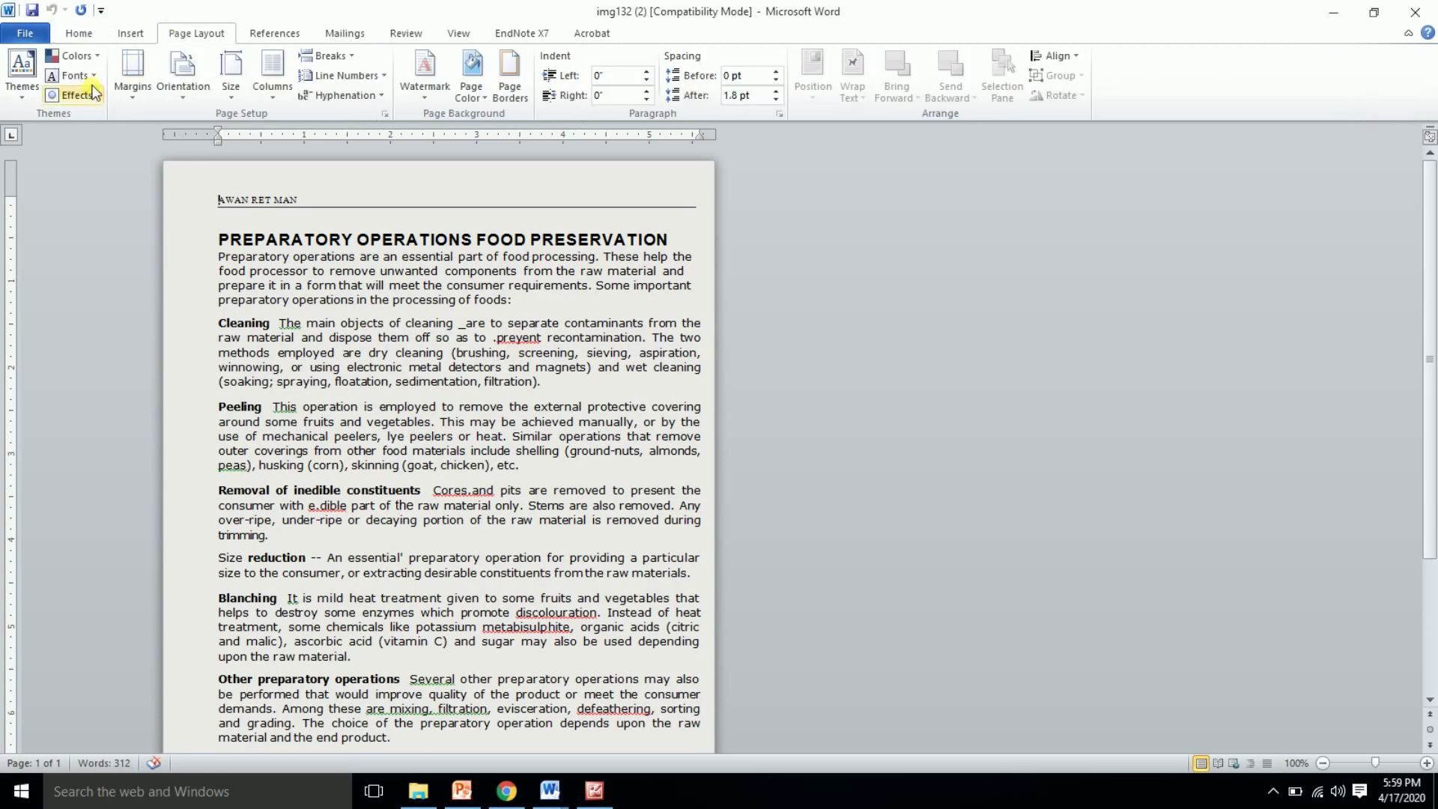
{"action": "left_click", "coordinate": [133, 86]}
{"action": "left_click", "coordinate": [155, 125]}
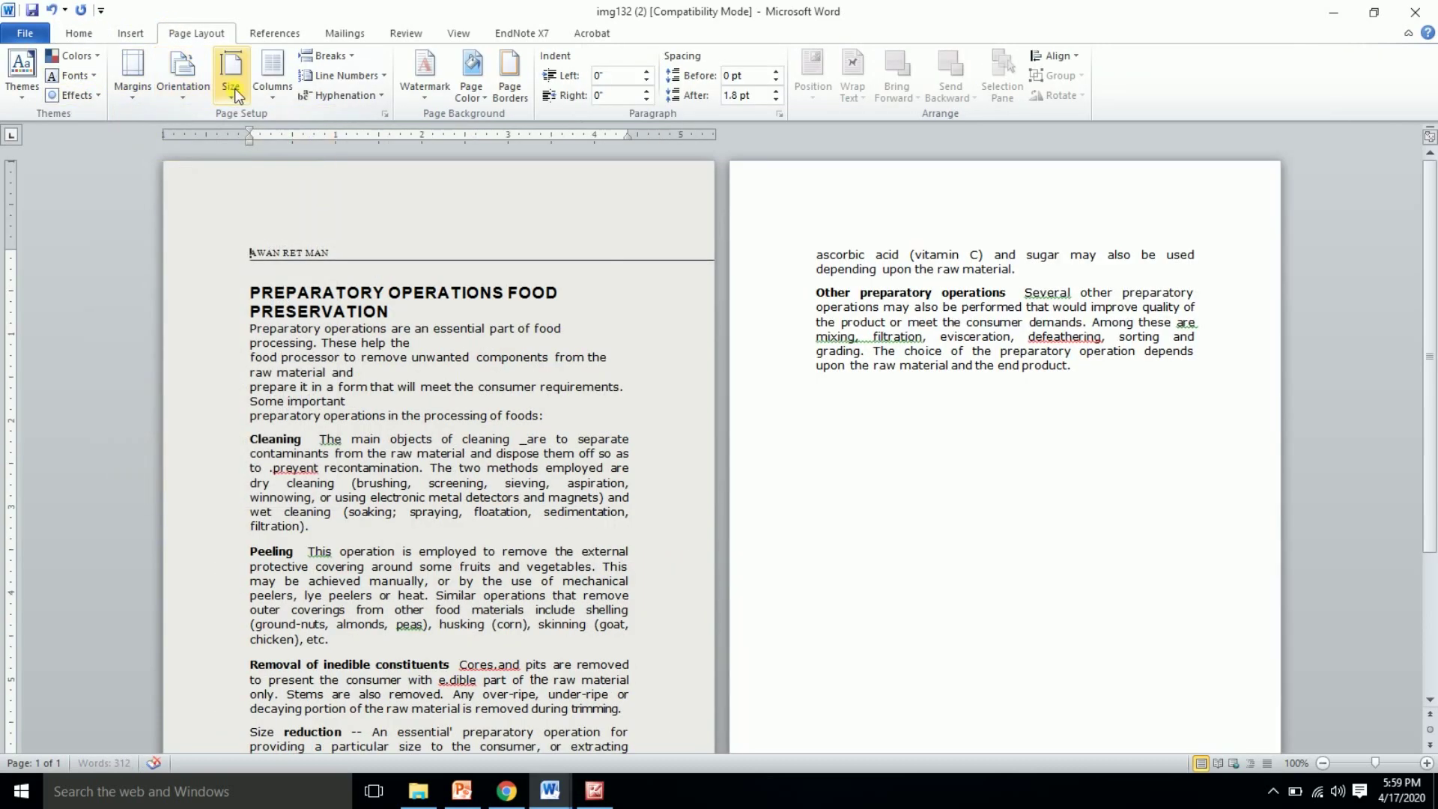
{"action": "left_click", "coordinate": [234, 89]}
{"action": "left_click", "coordinate": [277, 280]}
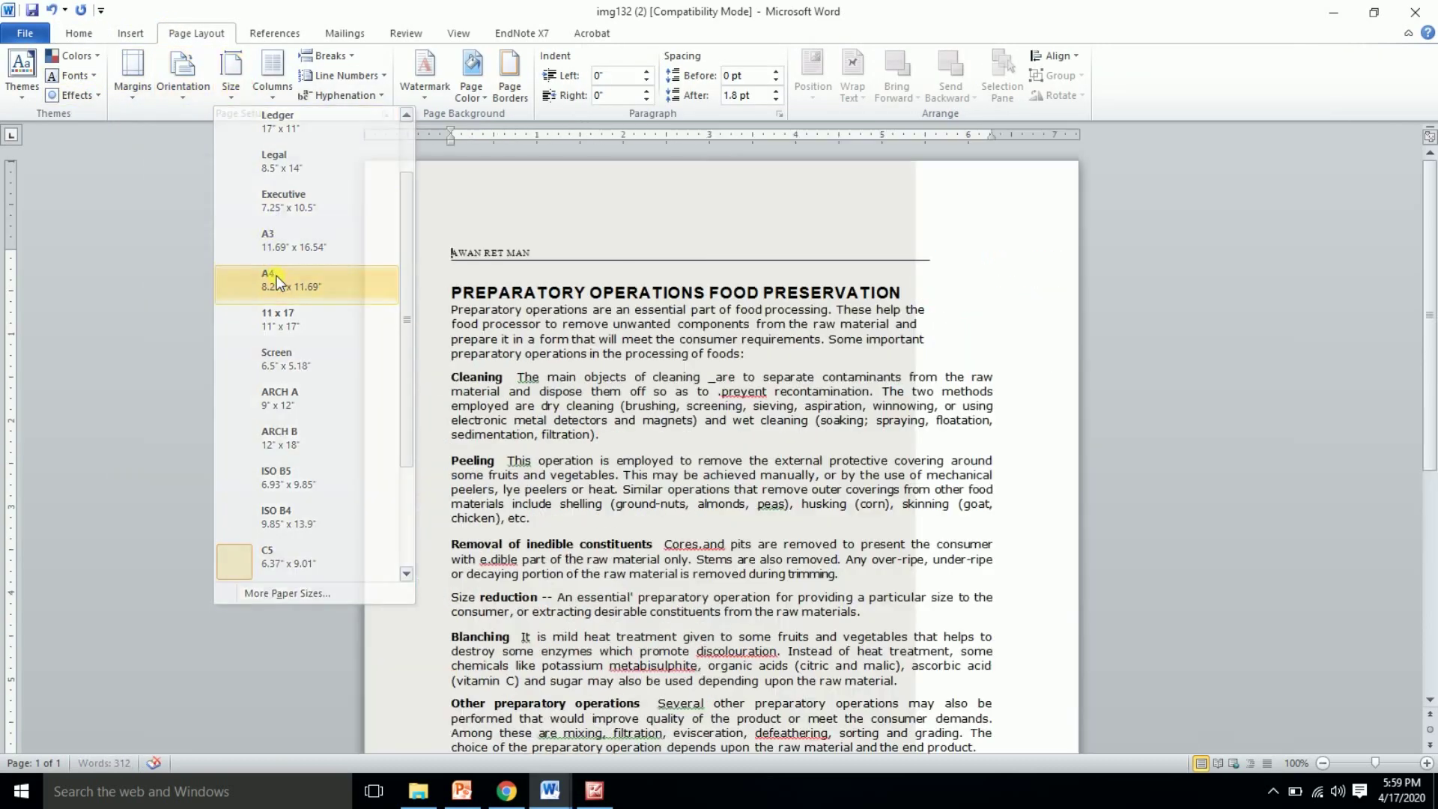
Step: Delete the grey background text box behind the page text
{"action": "left_click", "coordinate": [898, 223]}
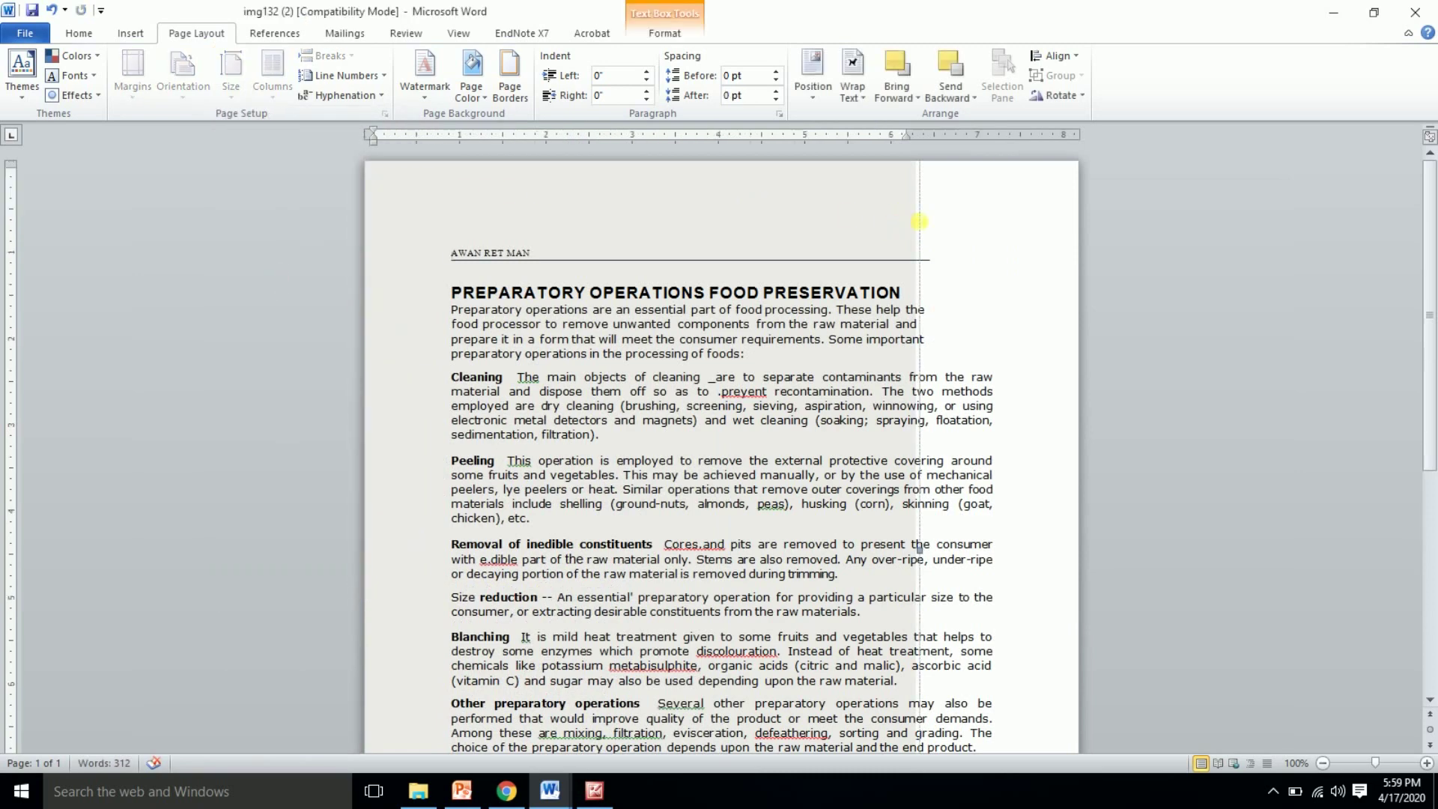
{"action": "left_click", "coordinate": [924, 222]}
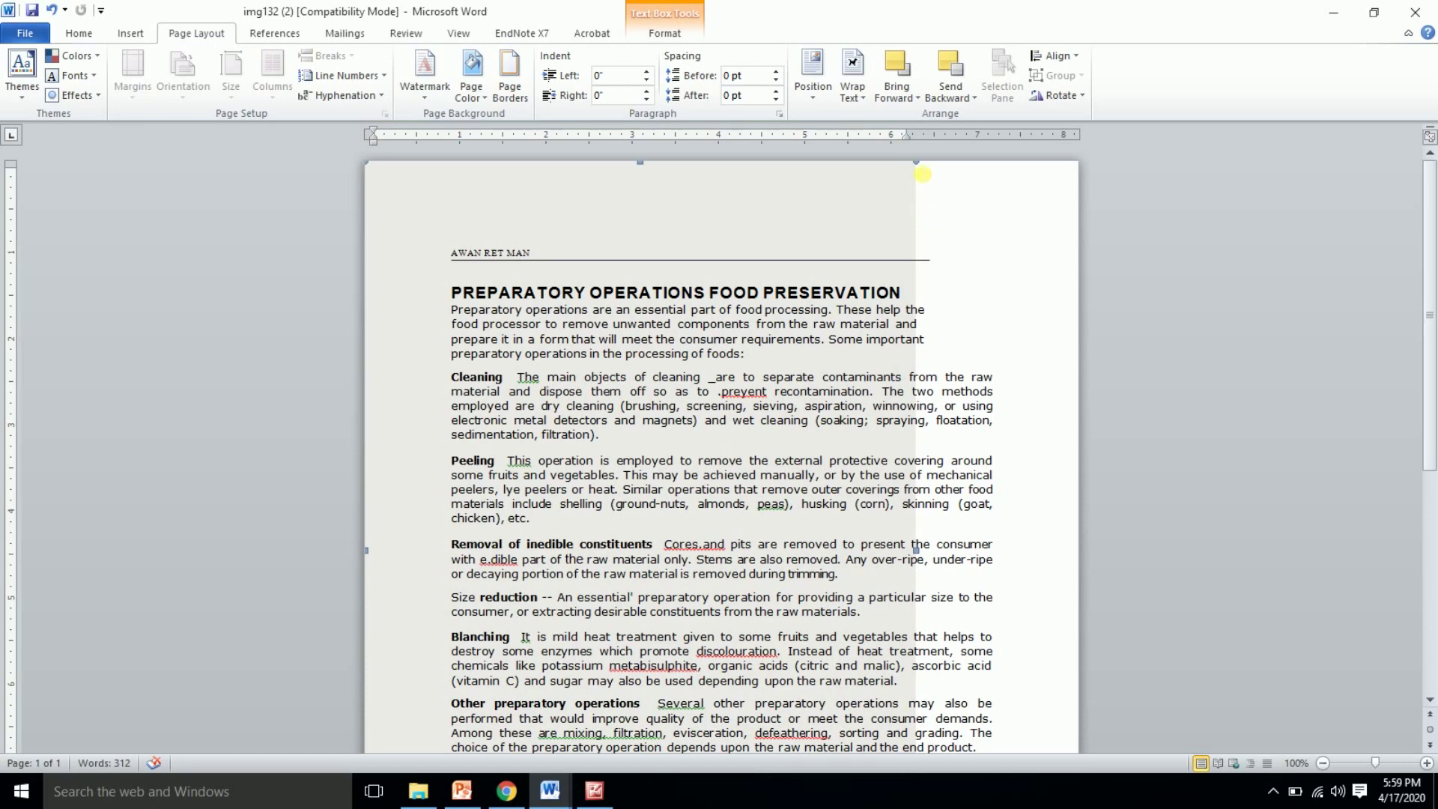
{"action": "left_click", "coordinate": [923, 503]}
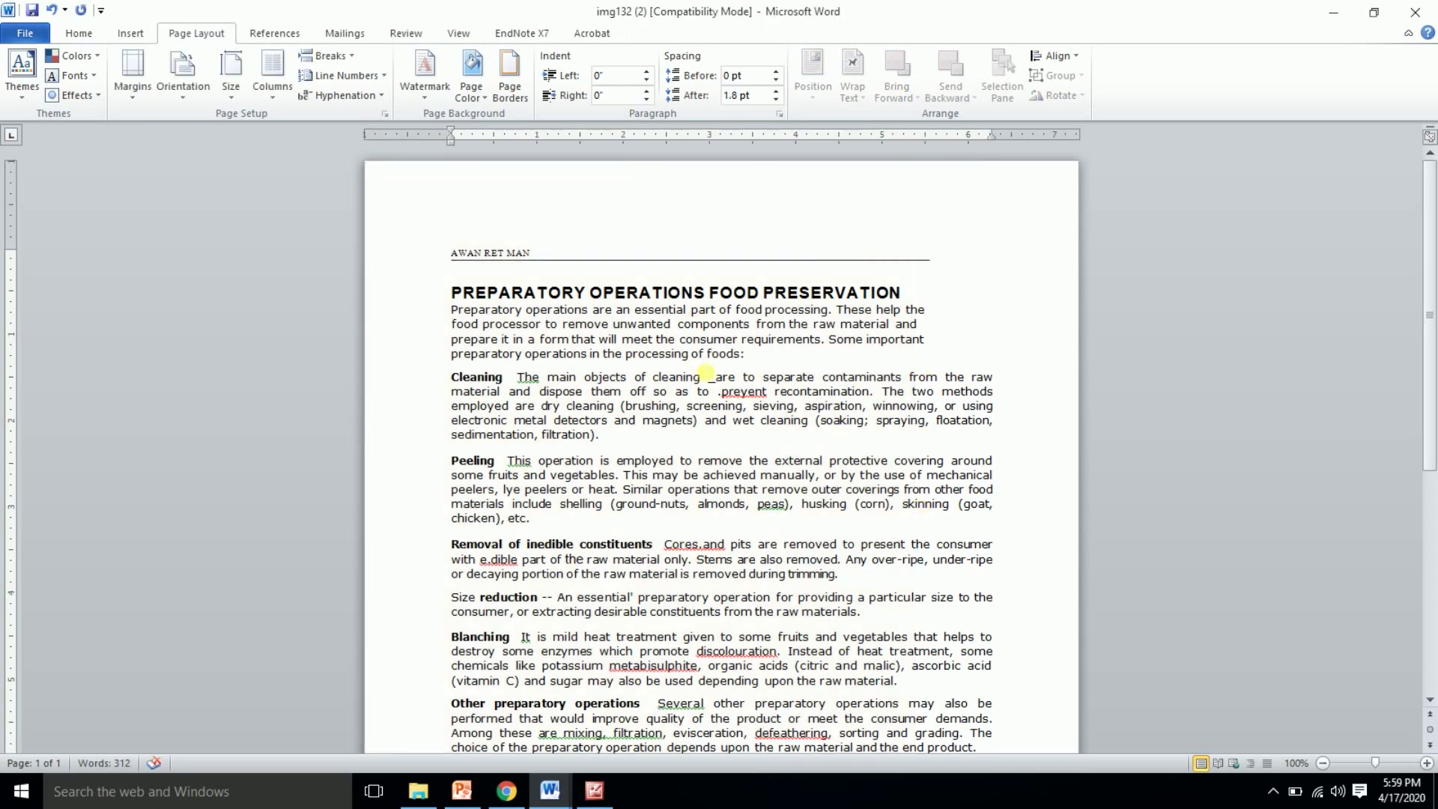
Step: Delete the horizontal line above the heading and the small header text over it
{"action": "left_click", "coordinate": [552, 260]}
{"action": "key", "text": "Delete"}
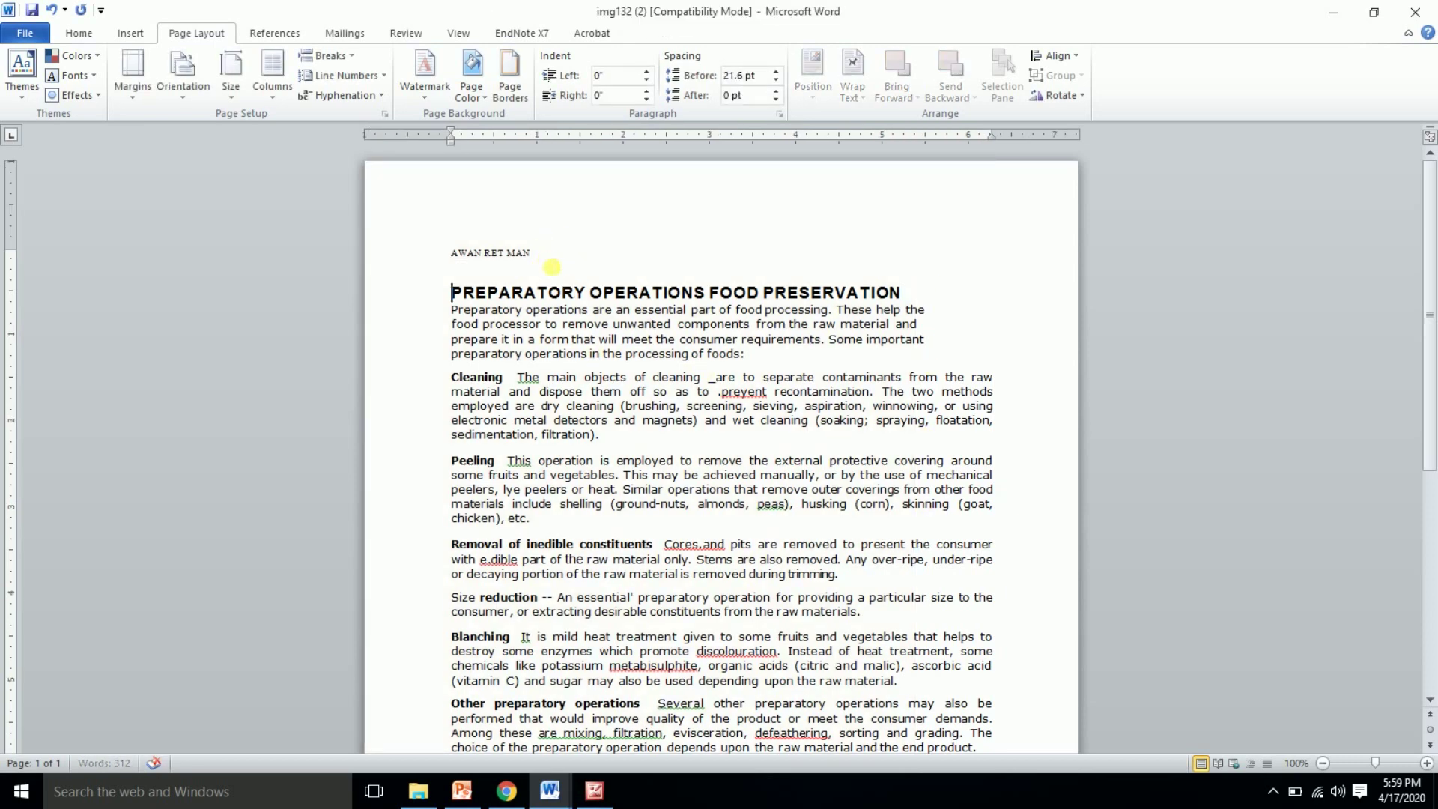
{"action": "left_click_drag", "start_coordinate": [554, 258], "coordinate": [994, 697]}
{"action": "key", "text": "Delete"}
Step: Examine the paragraph indent and spacing settings of the whole selected text, leaving them as they are
{"action": "scroll", "coordinate": [1027, 700], "scroll_direction": "down", "scroll_amount": 3}
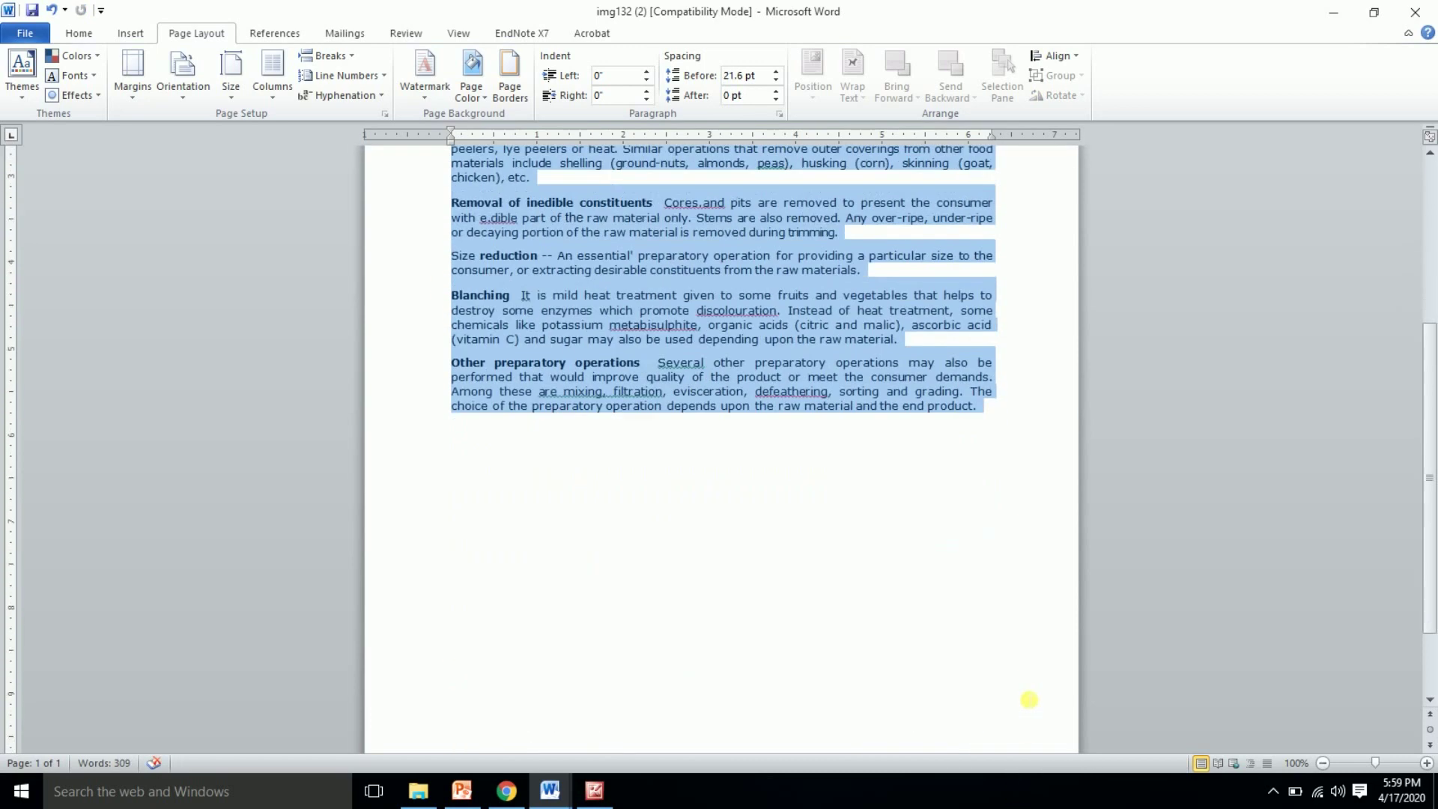
{"action": "left_click", "coordinate": [130, 33]}
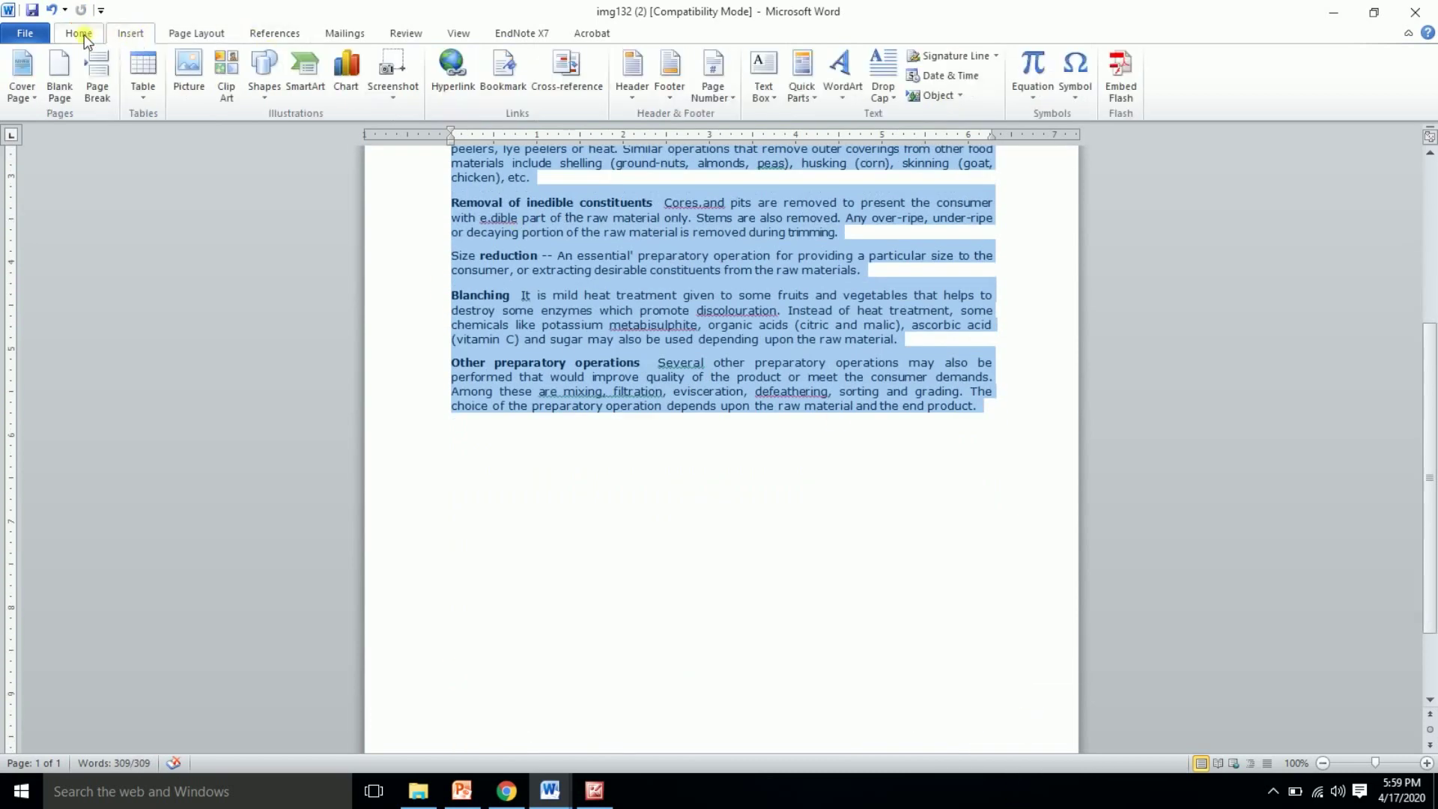
{"action": "left_click", "coordinate": [80, 33]}
{"action": "right_click", "coordinate": [591, 221]}
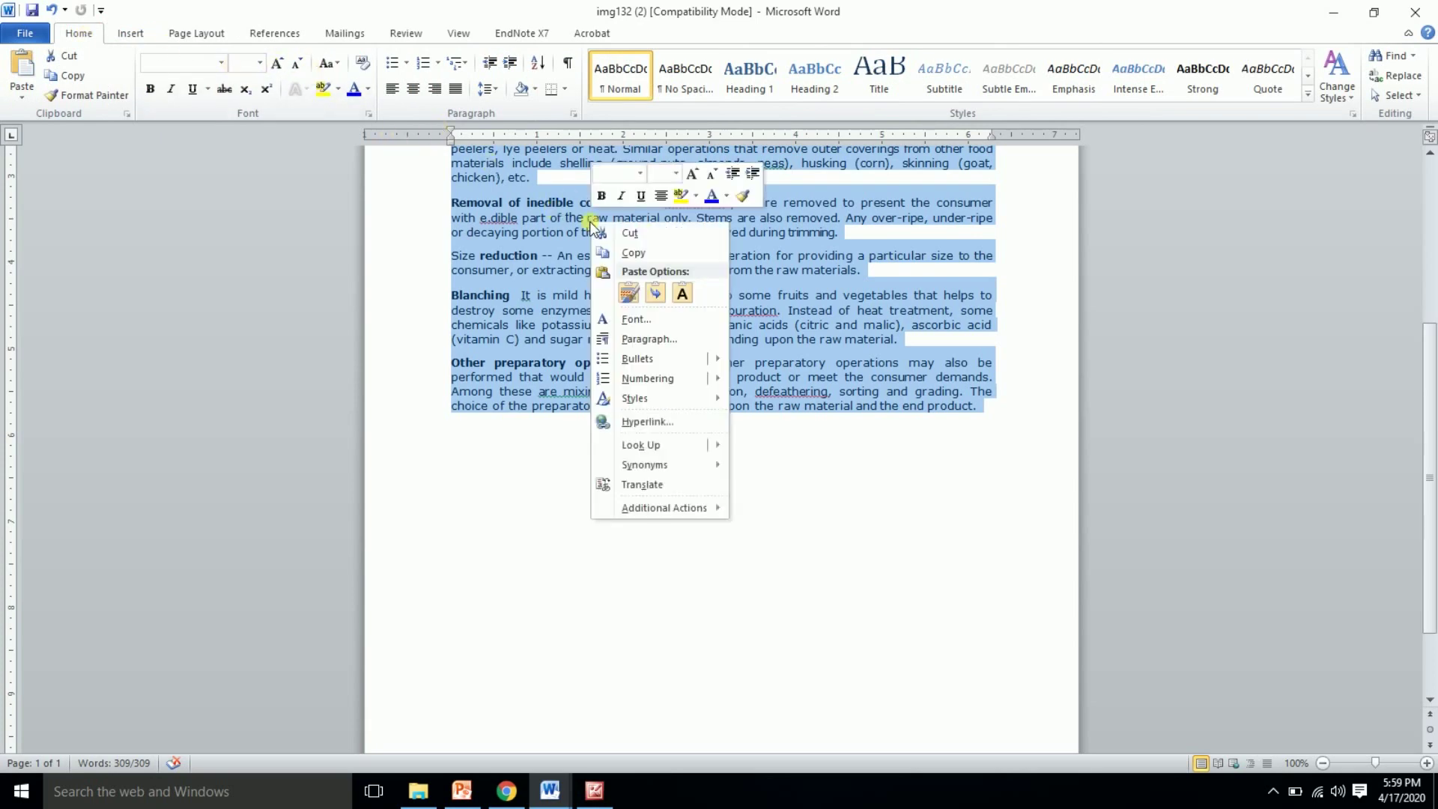
{"action": "left_click", "coordinate": [645, 334]}
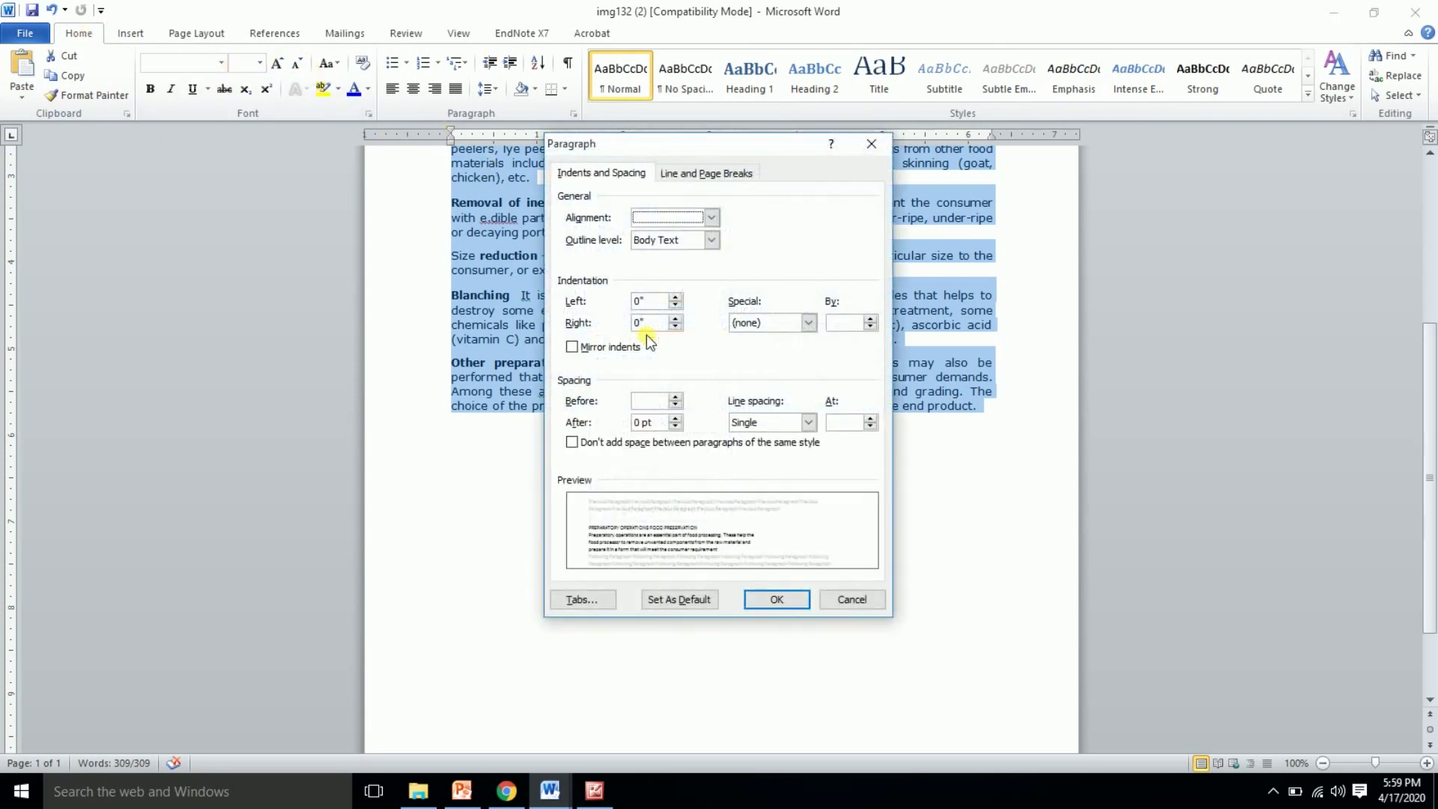
{"action": "left_click", "coordinate": [825, 597]}
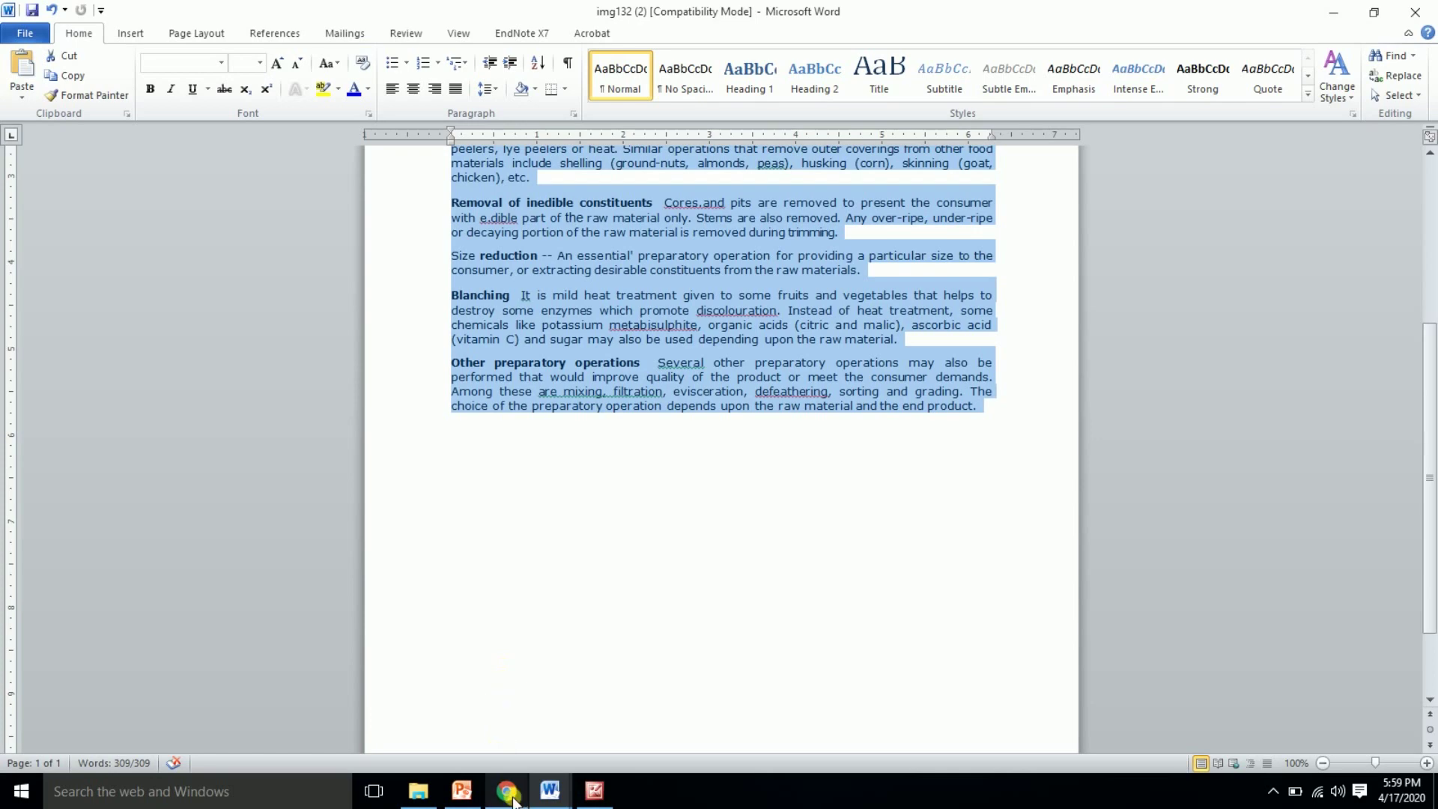
Step: Switch to Chrome and review the extracted quote in the Google Keep note alongside the img132 (1) document in Word
{"action": "left_click", "coordinate": [507, 791]}
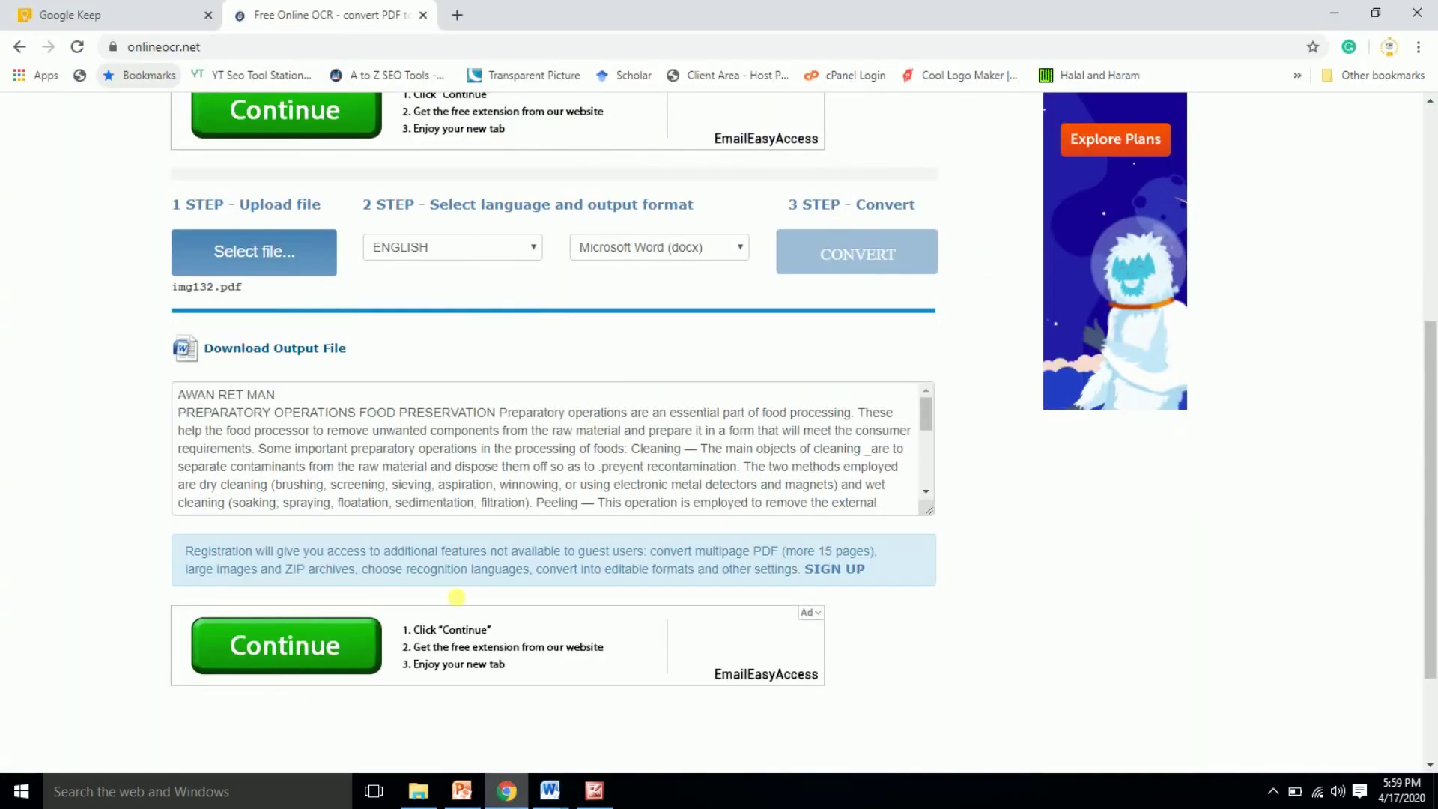
{"action": "left_click", "coordinate": [128, 14]}
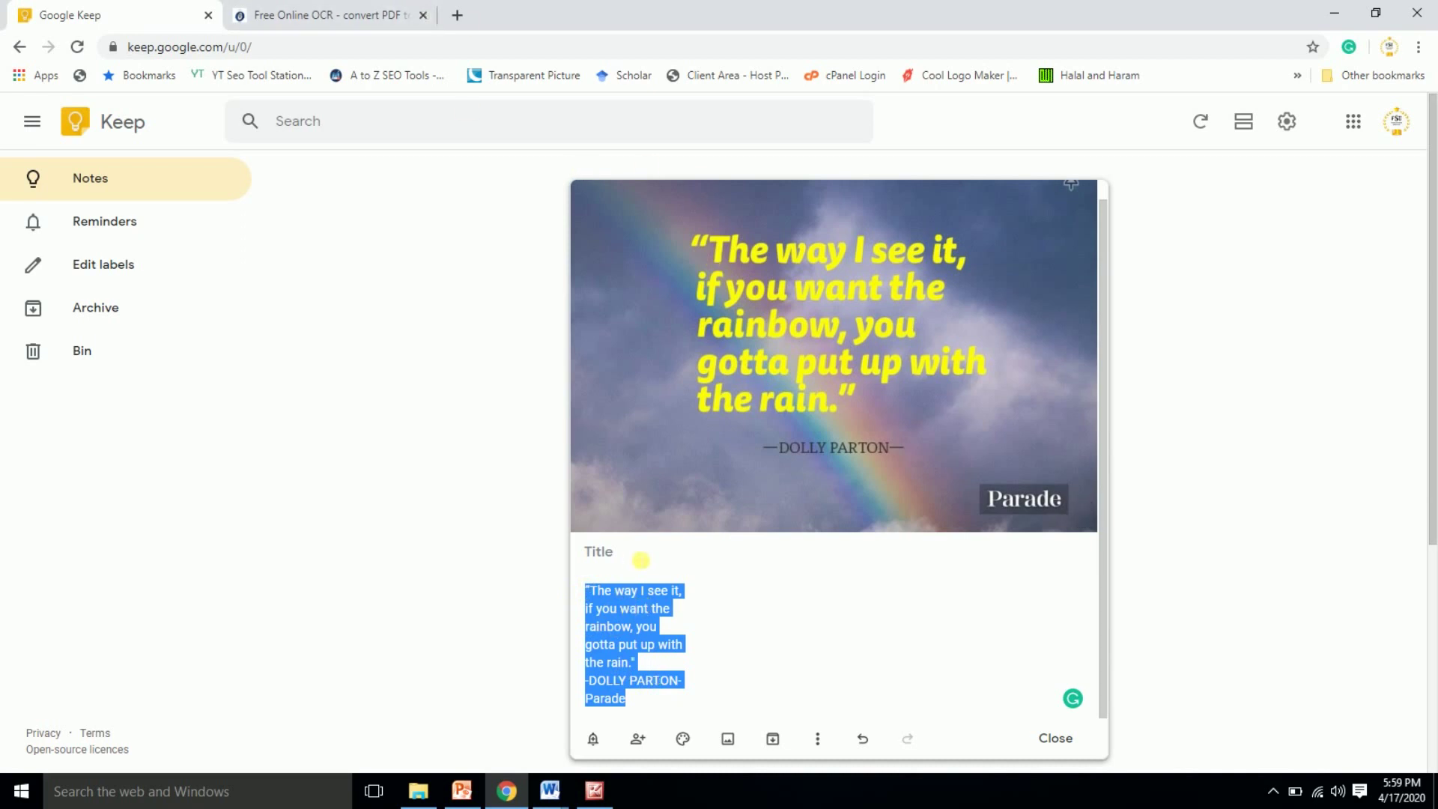
{"action": "left_click", "coordinate": [549, 790]}
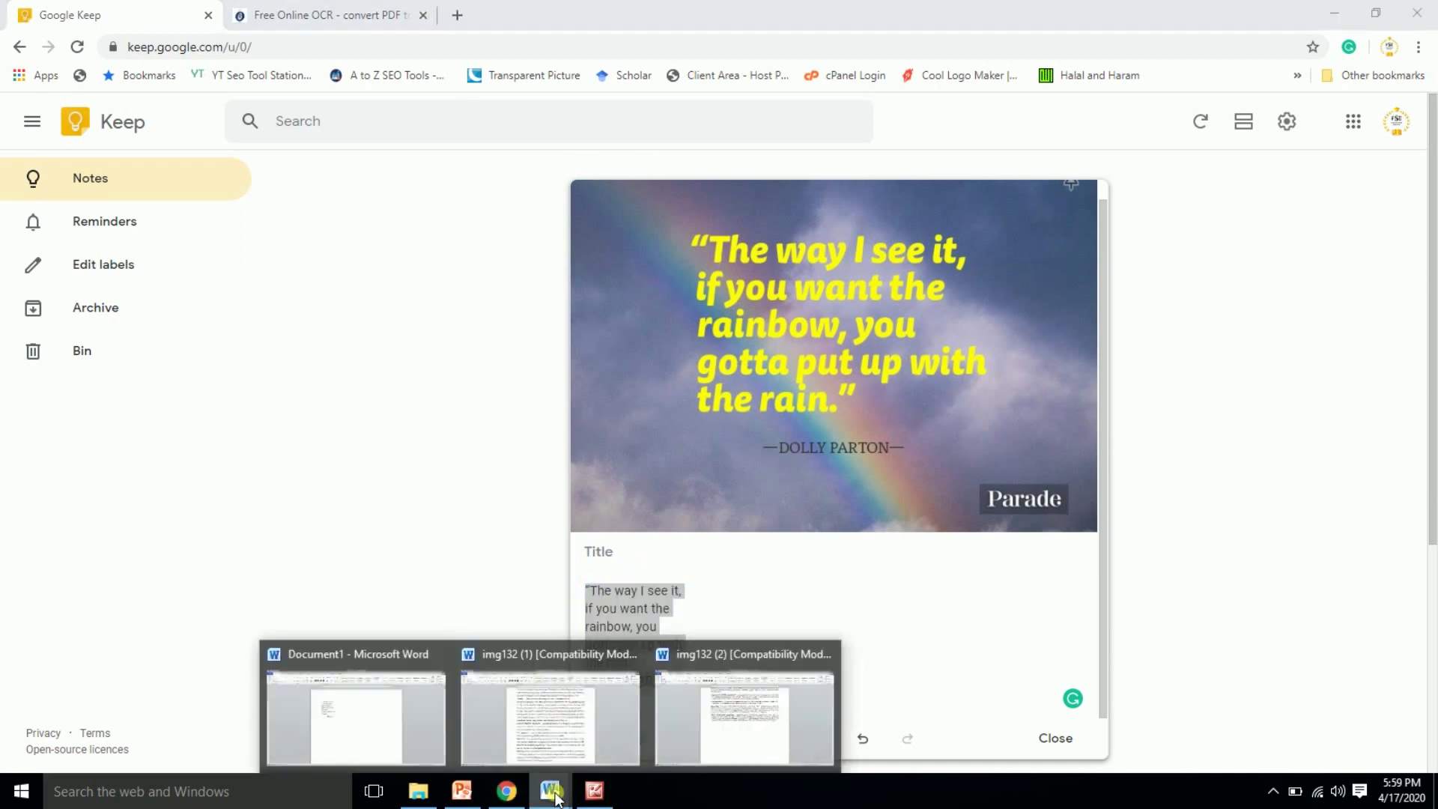
{"action": "left_click", "coordinate": [545, 736]}
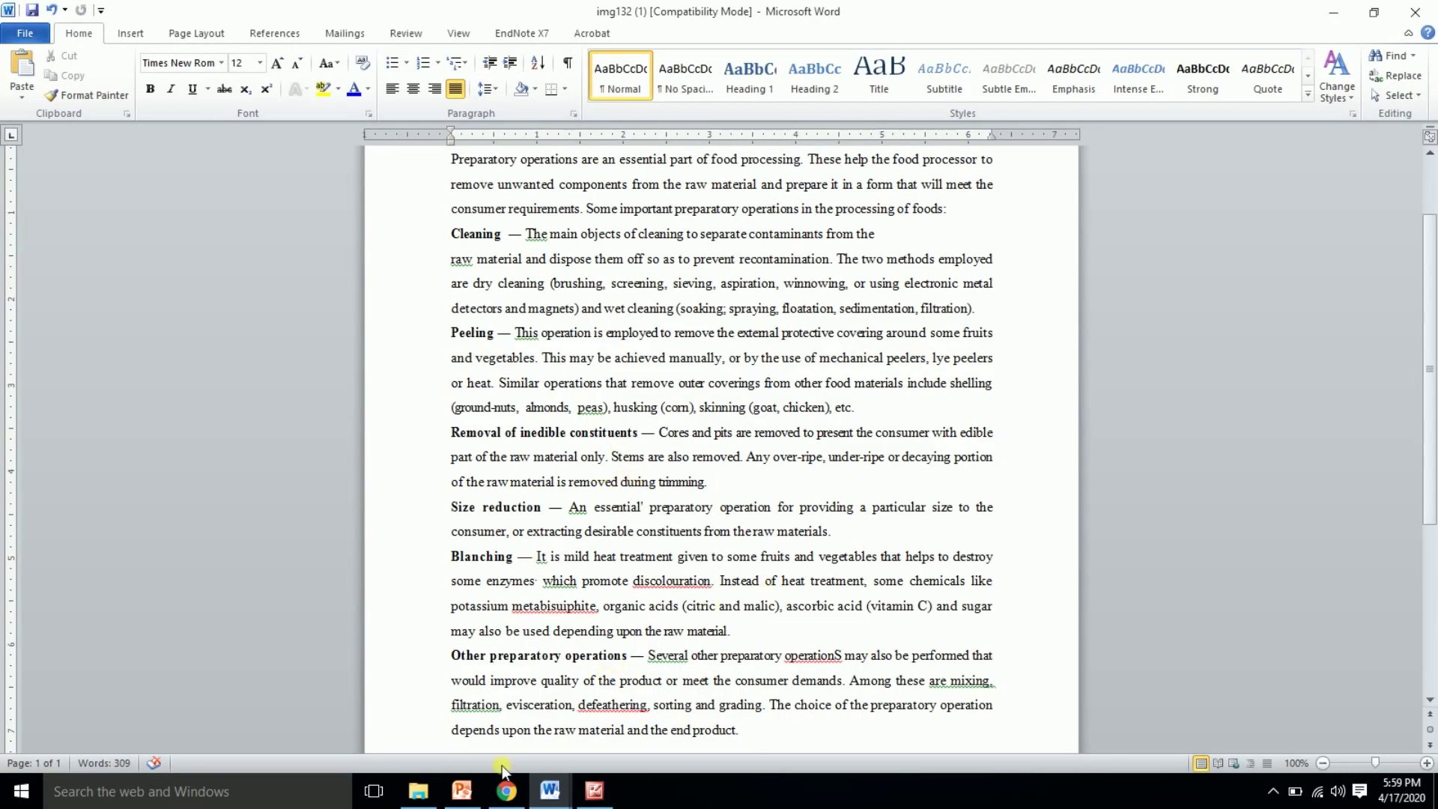
{"action": "left_click", "coordinate": [506, 792]}
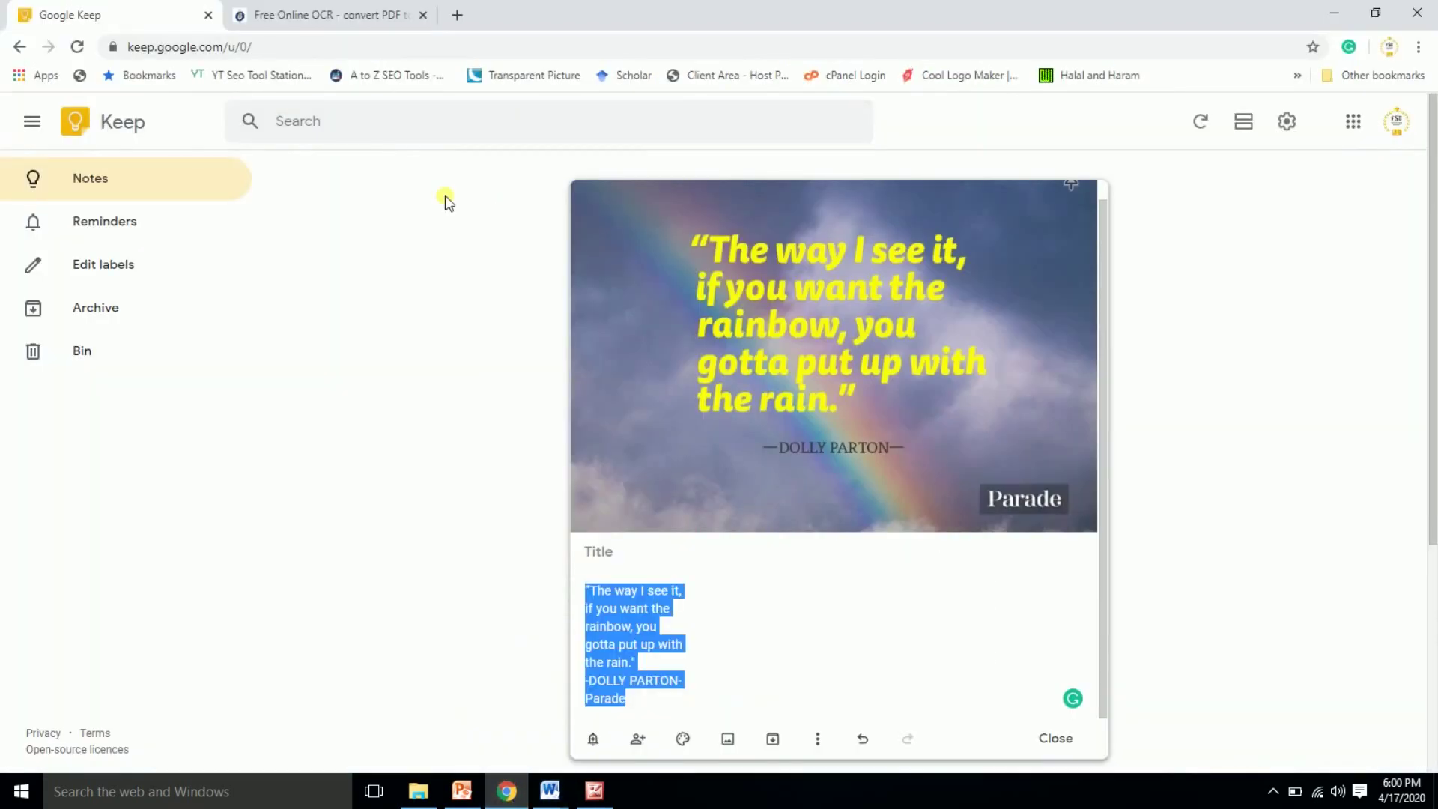